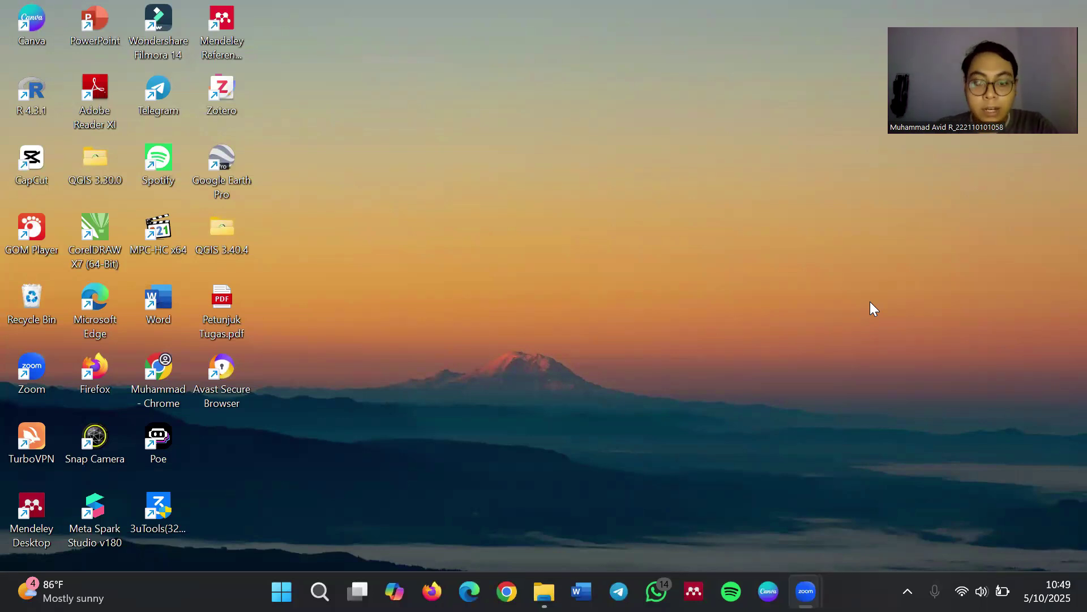
Open the GADM website at gadm.org in Chrome
{"action": "left_click", "coordinate": [507, 590]}
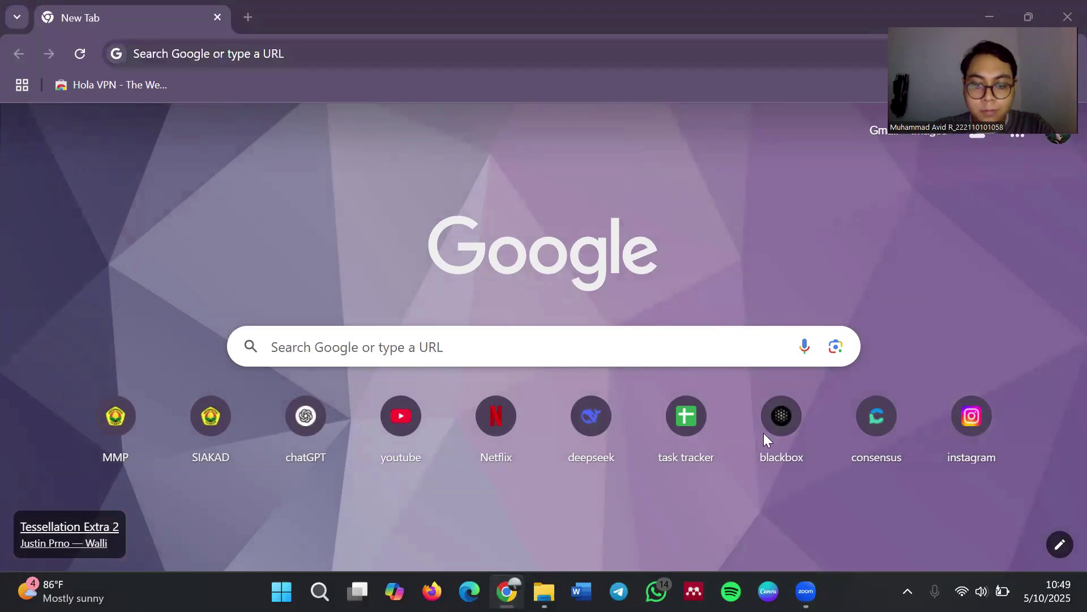
{"action": "left_click", "coordinate": [386, 47]}
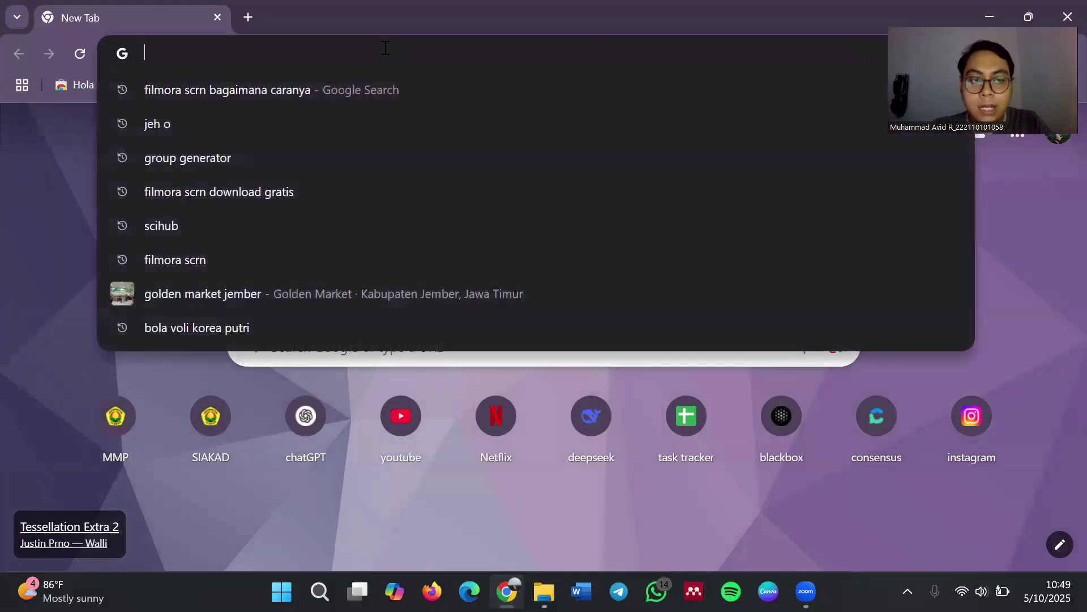
{"action": "type", "text": "gadm."}
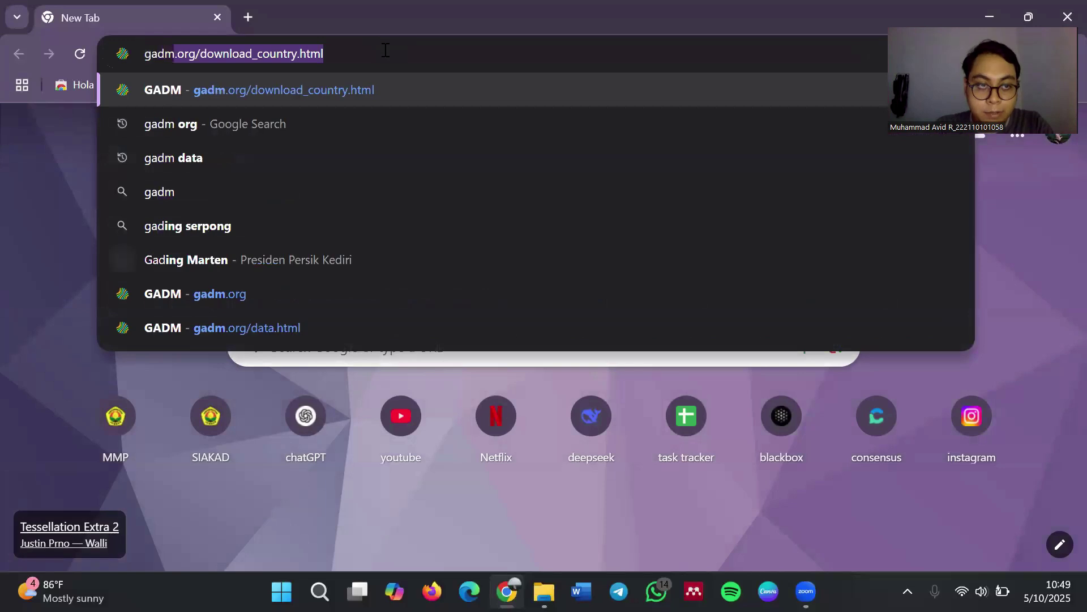
{"action": "type", "text": "org"}
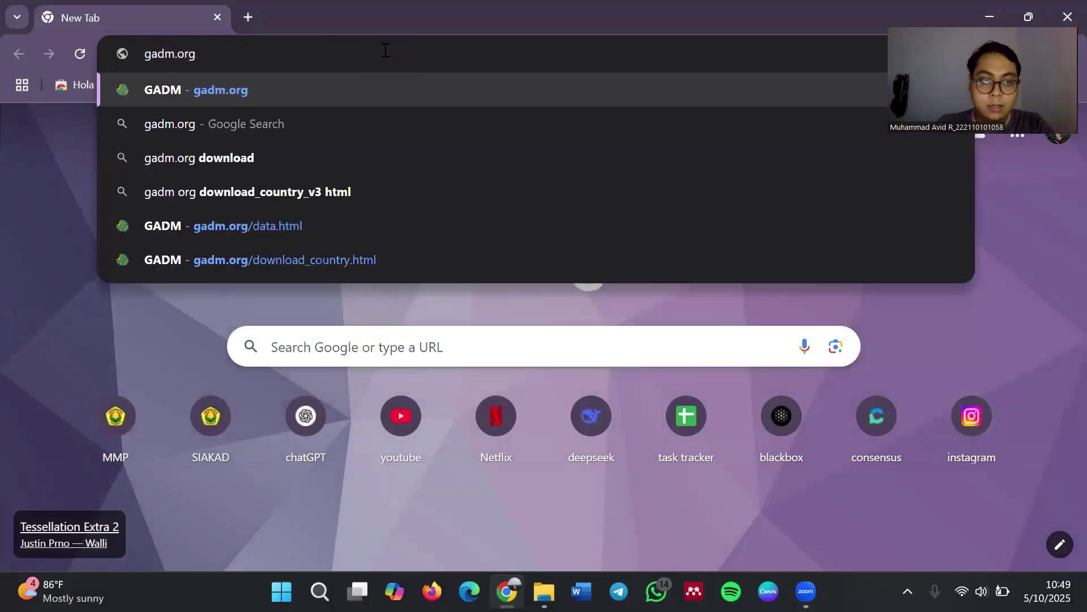
{"action": "key", "text": "Return"}
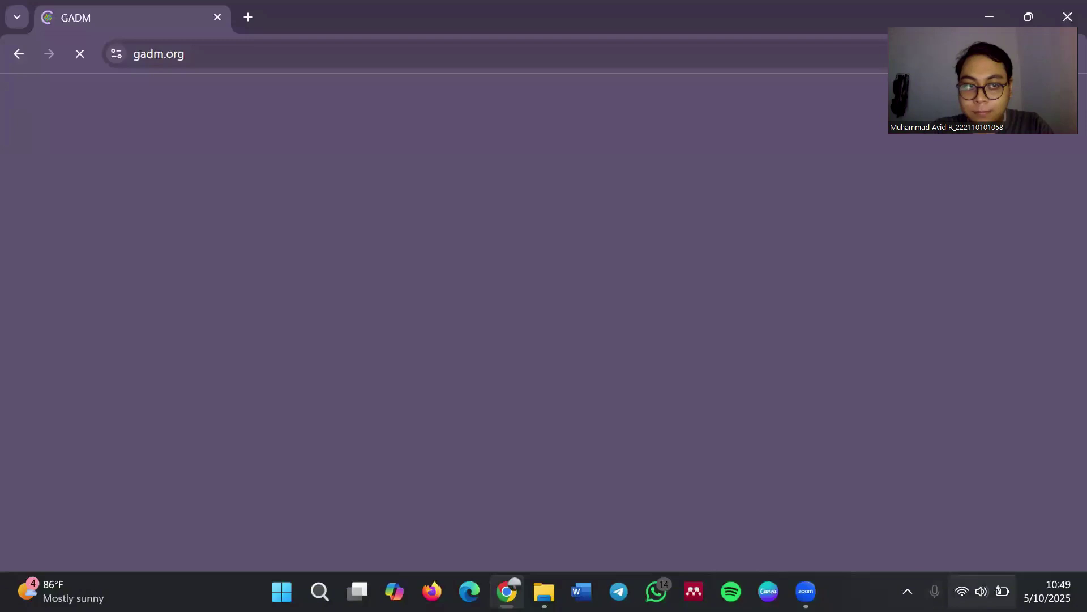
Connect the computer to the RUMAH TEDUH 1 Wi-Fi network
{"action": "left_click", "coordinate": [981, 591]}
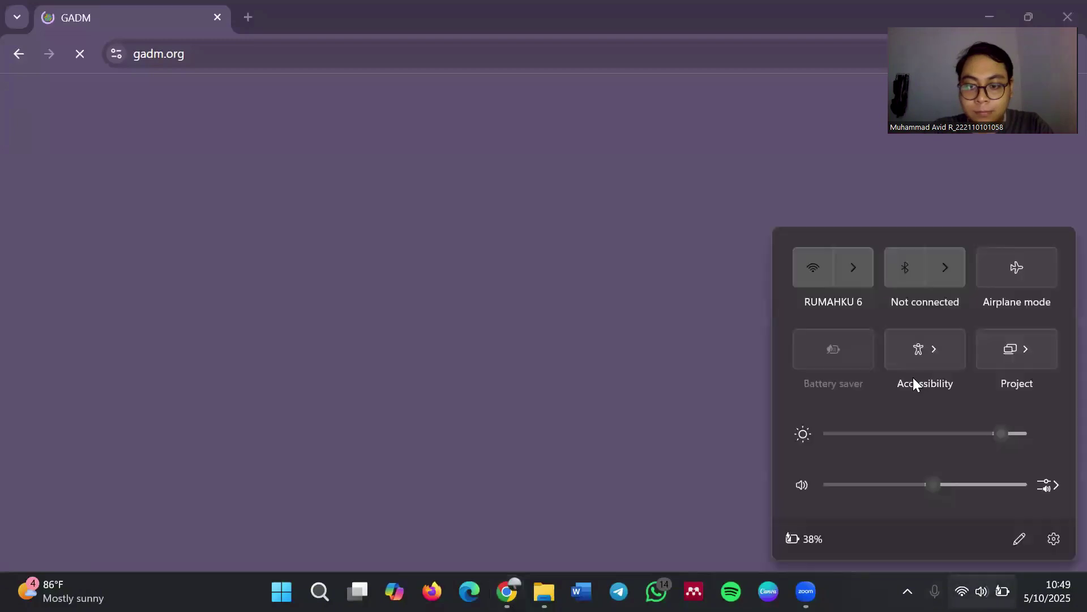
{"action": "left_click", "coordinate": [862, 283]}
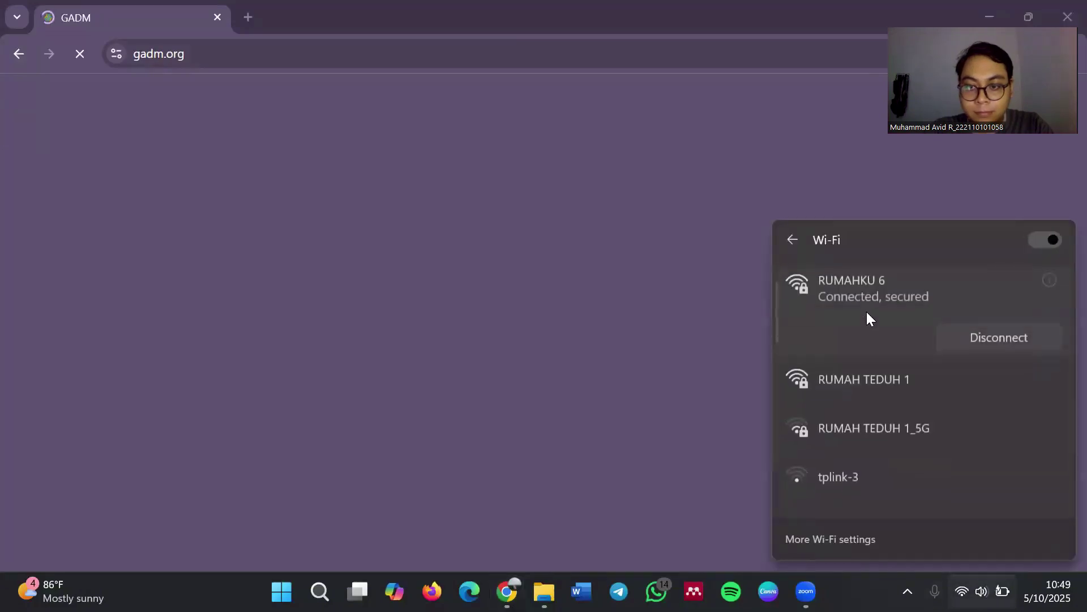
{"action": "left_click", "coordinate": [892, 371]}
{"action": "left_click", "coordinate": [966, 399]}
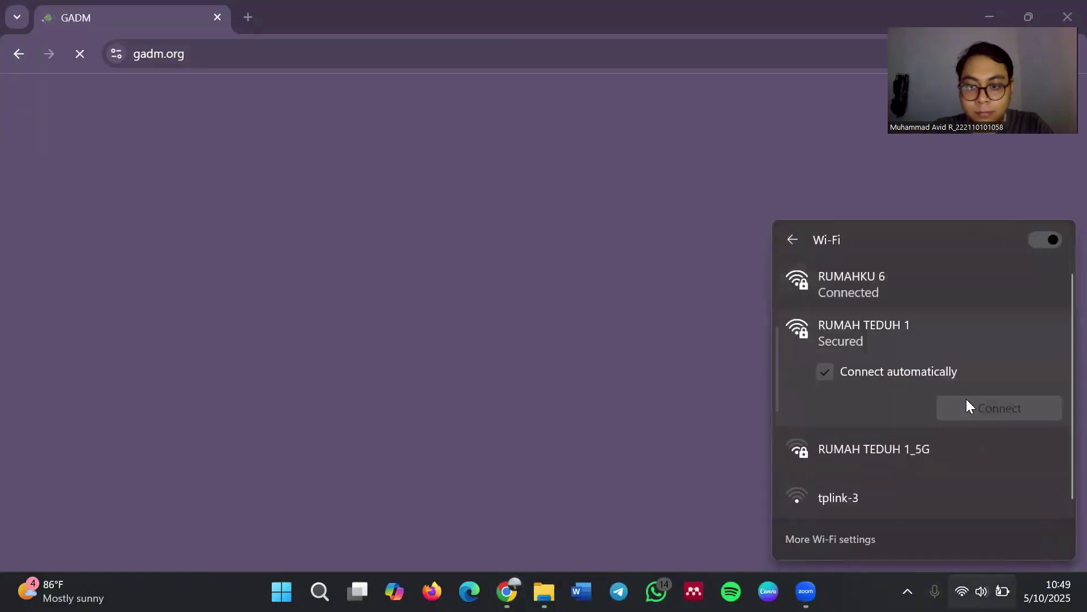
{"action": "left_click", "coordinate": [797, 235]}
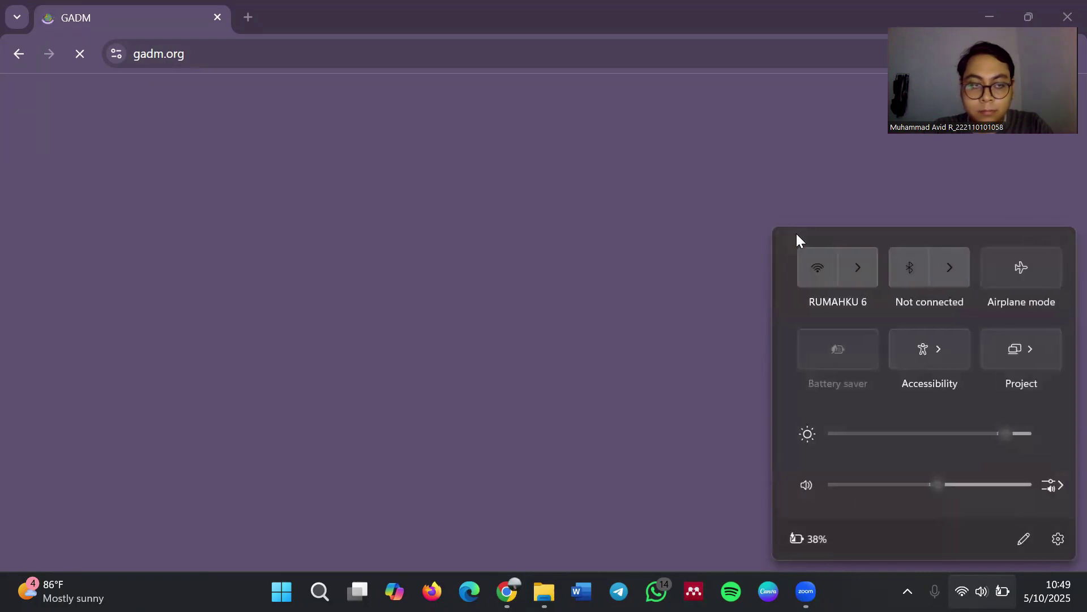
{"action": "left_click", "coordinate": [748, 84]}
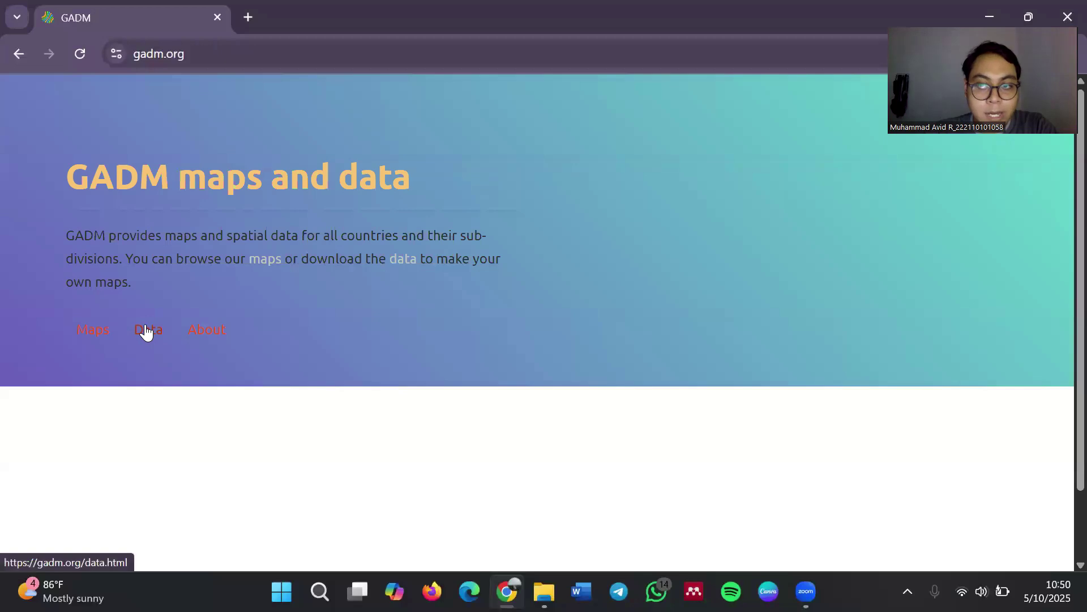
Download the Indonesia shapefile from GADM's data-by-country download page and minimize the browser
{"action": "left_click", "coordinate": [146, 330]}
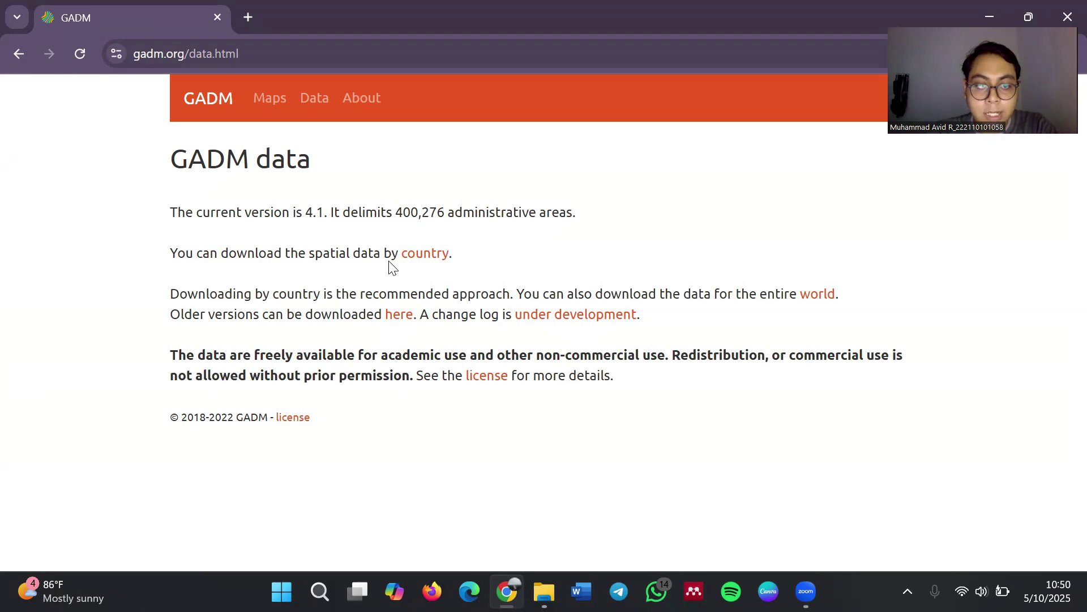
{"action": "left_click", "coordinate": [427, 258]}
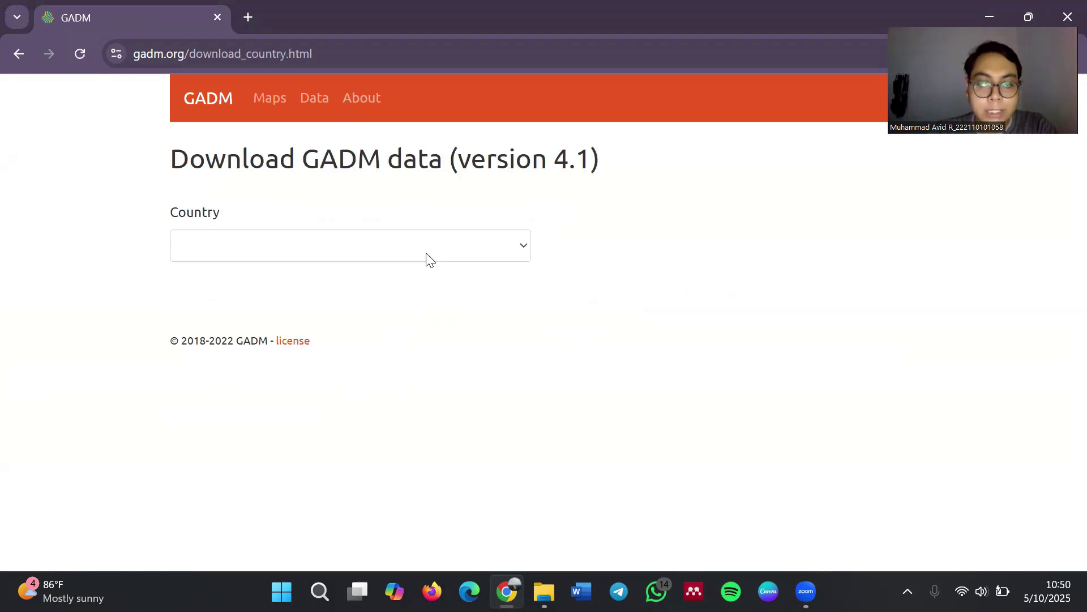
{"action": "left_click", "coordinate": [523, 253]}
{"action": "scroll", "coordinate": [364, 367], "scroll_direction": "down", "scroll_amount": 3}
{"action": "scroll", "coordinate": [364, 367], "scroll_direction": "down", "scroll_amount": 15}
{"action": "scroll", "coordinate": [364, 368], "scroll_direction": "down", "scroll_amount": 14}
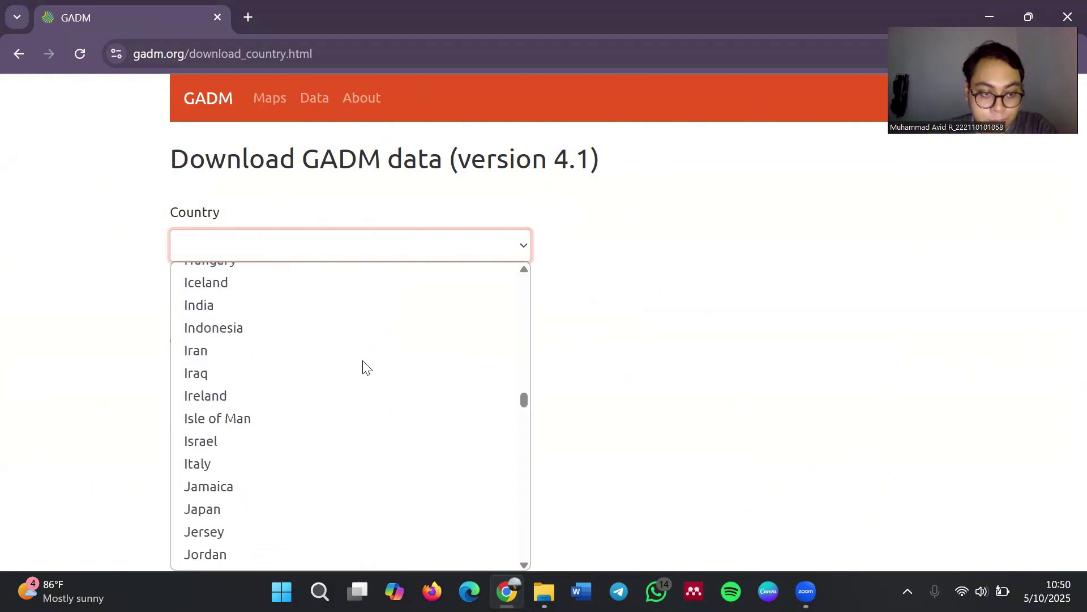
{"action": "left_click", "coordinate": [236, 328]}
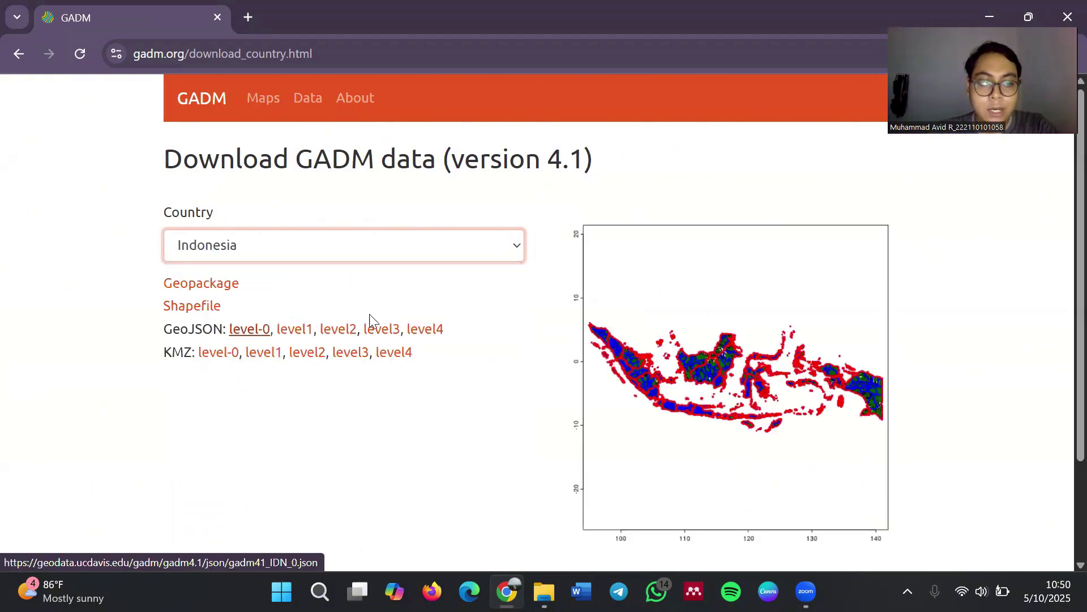
{"action": "left_click", "coordinate": [192, 308]}
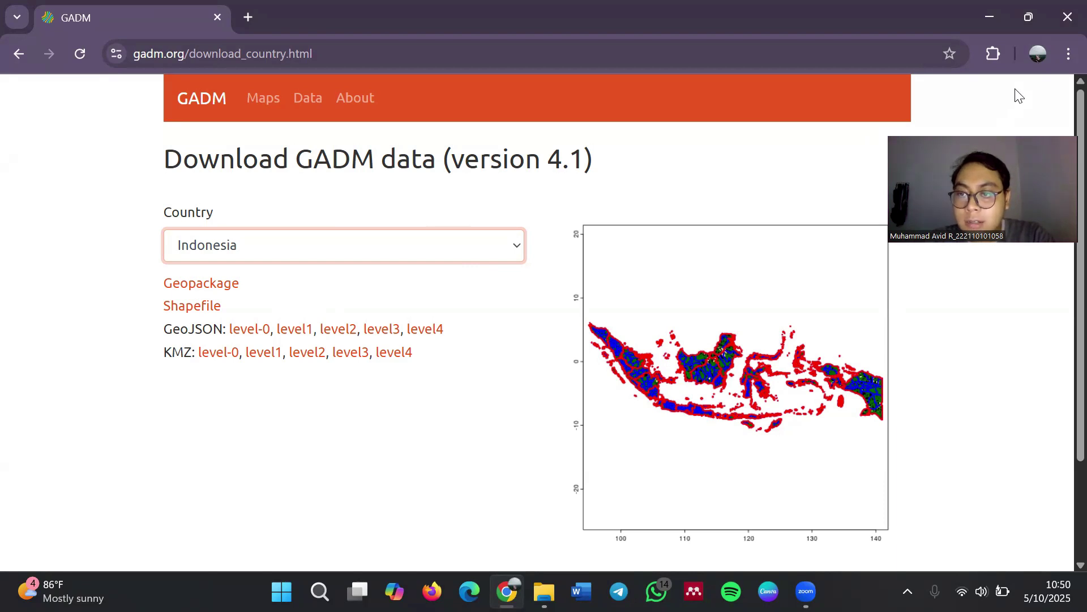
{"action": "left_click", "coordinate": [992, 13]}
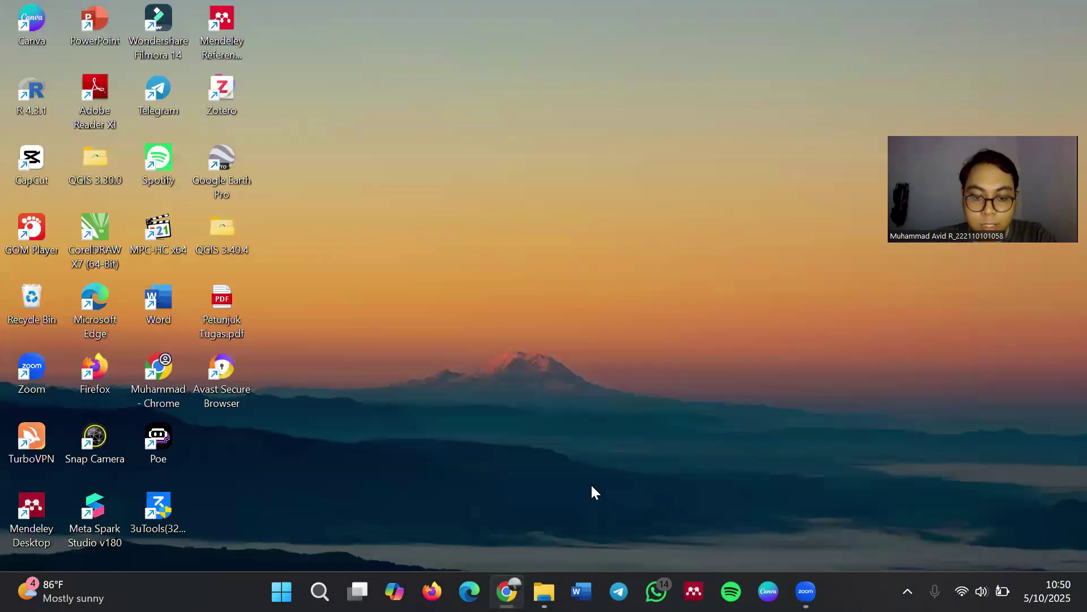
In File Explorer, extract gadm41_IDN_shp.zip within the BAHAN folder and look through the extracted files
{"action": "left_click", "coordinate": [543, 590]}
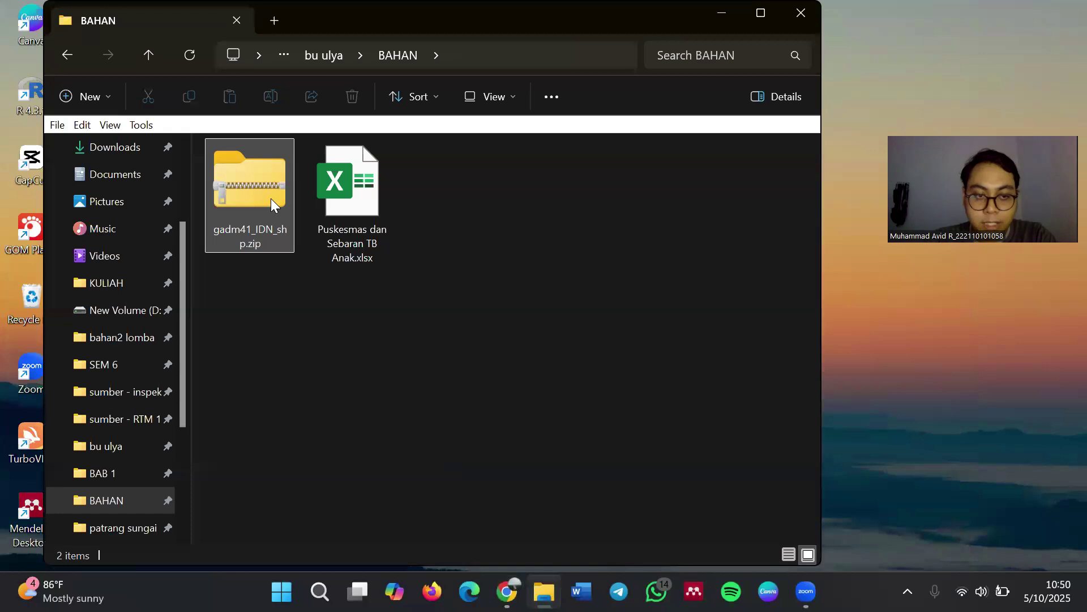
{"action": "left_click", "coordinate": [244, 247]}
{"action": "left_click", "coordinate": [760, 12]}
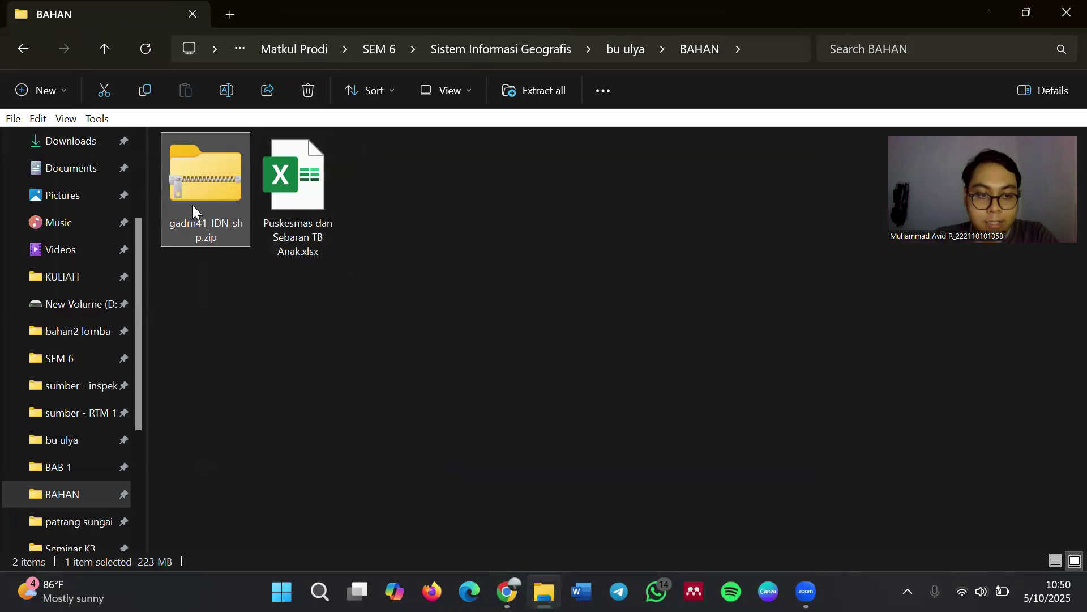
{"action": "right_click", "coordinate": [192, 205]}
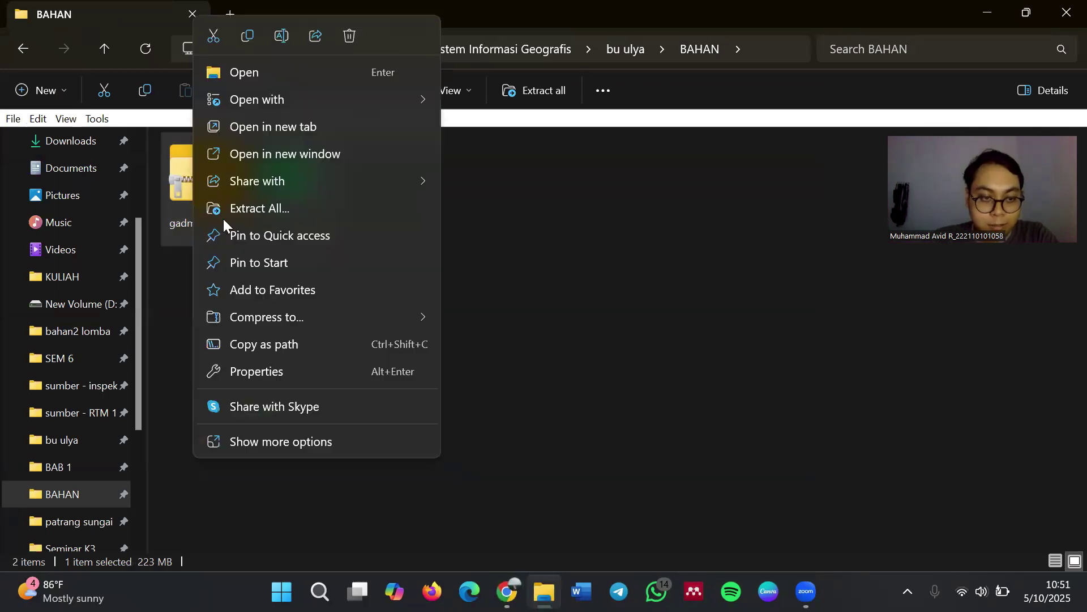
{"action": "left_click", "coordinate": [247, 216]}
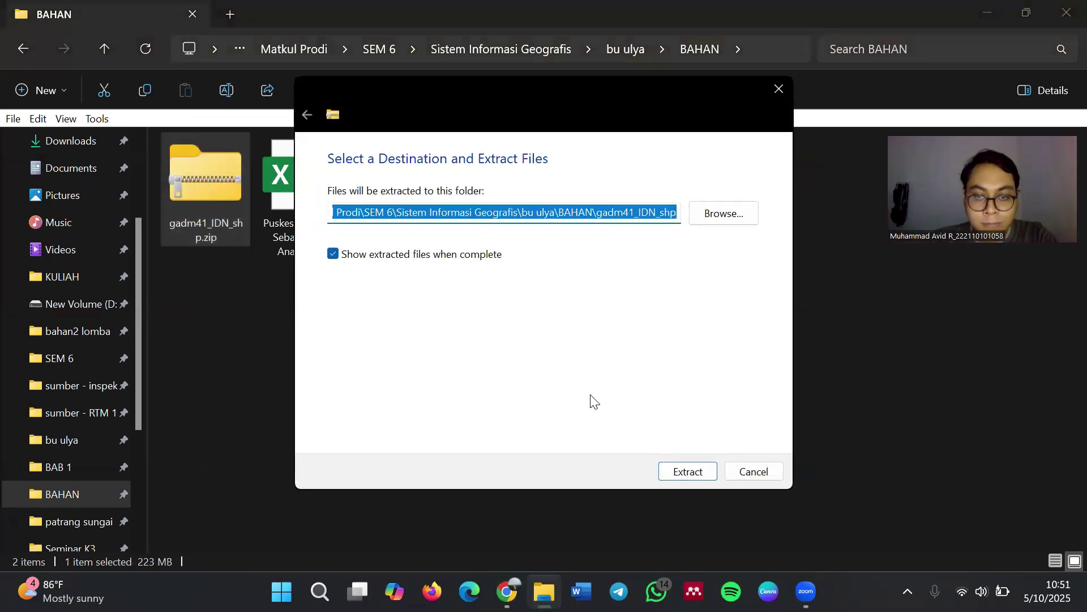
{"action": "left_click", "coordinate": [690, 476]}
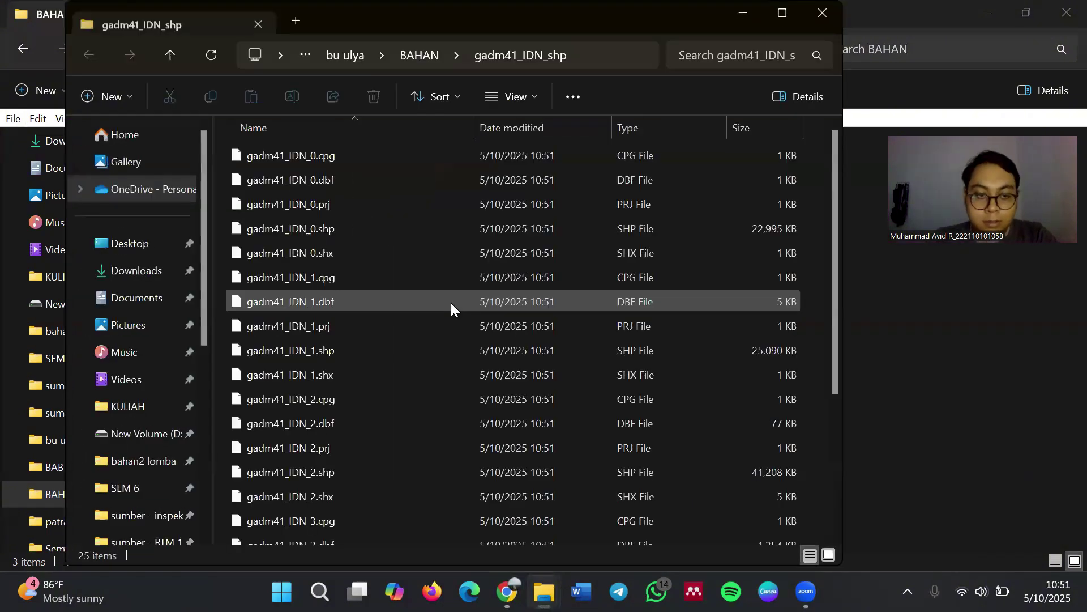
{"action": "scroll", "coordinate": [534, 368], "scroll_direction": "down", "scroll_amount": 2}
{"action": "scroll", "coordinate": [534, 368], "scroll_direction": "down", "scroll_amount": 1}
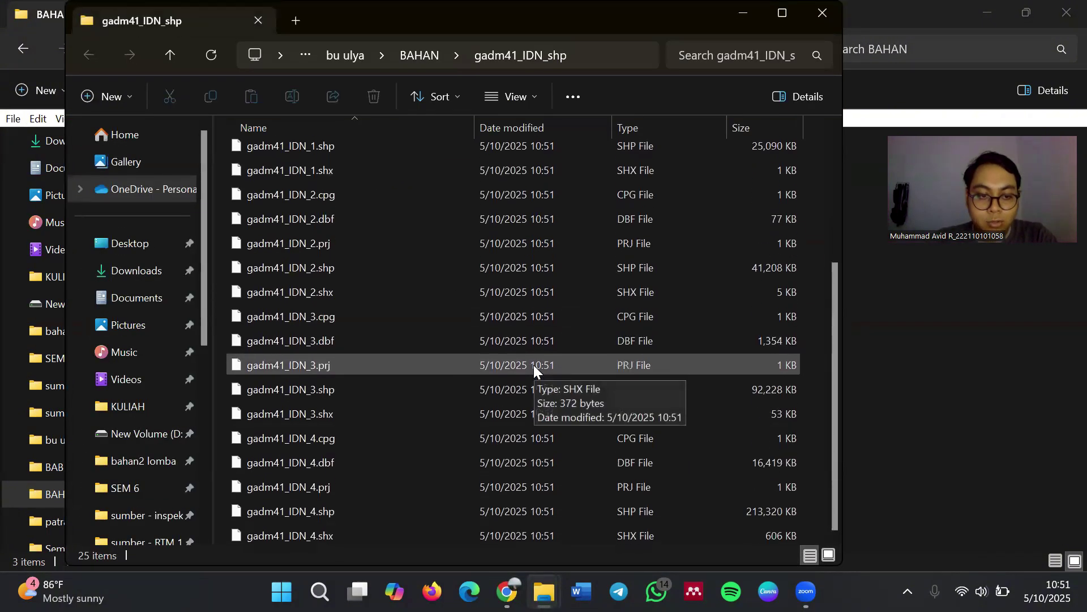
{"action": "scroll", "coordinate": [534, 365], "scroll_direction": "up", "scroll_amount": 3}
{"action": "scroll", "coordinate": [533, 365], "scroll_direction": "down", "scroll_amount": 3}
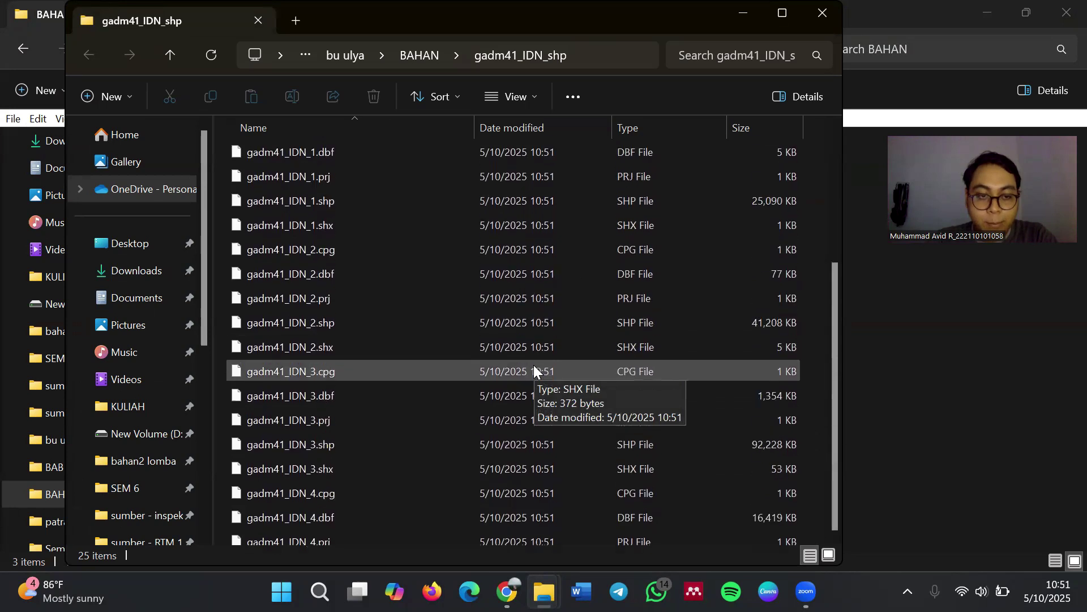
{"action": "left_click", "coordinate": [744, 14]}
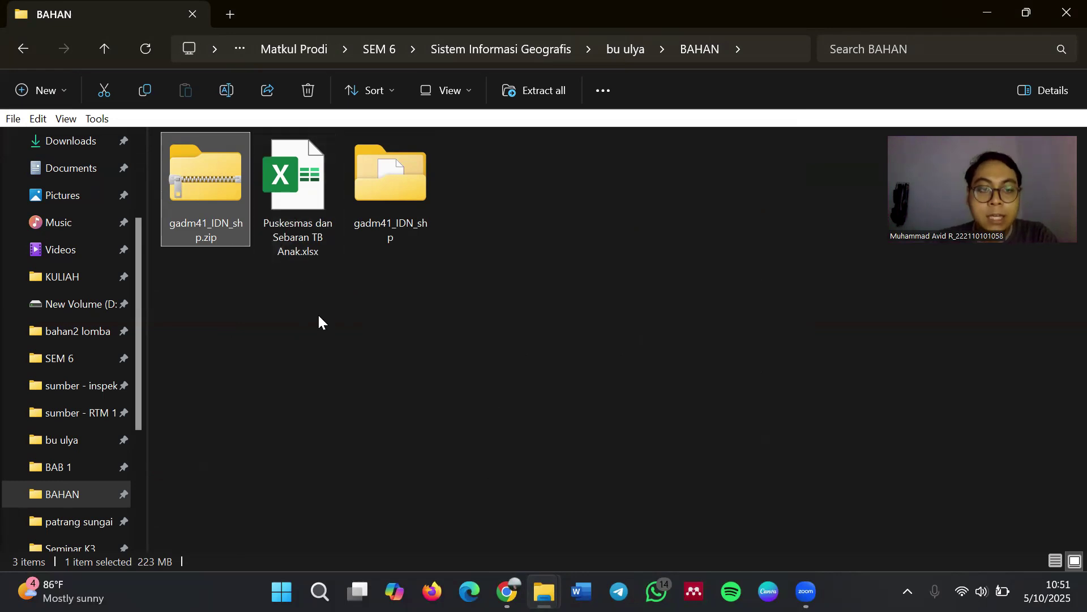
Open Puskesmas dan Sebaran TB Anak.xlsx, examine its DESA, PUSKESMAS and Sebaran TB Anak columns, and close the workbook
{"action": "double_click", "coordinate": [315, 242]}
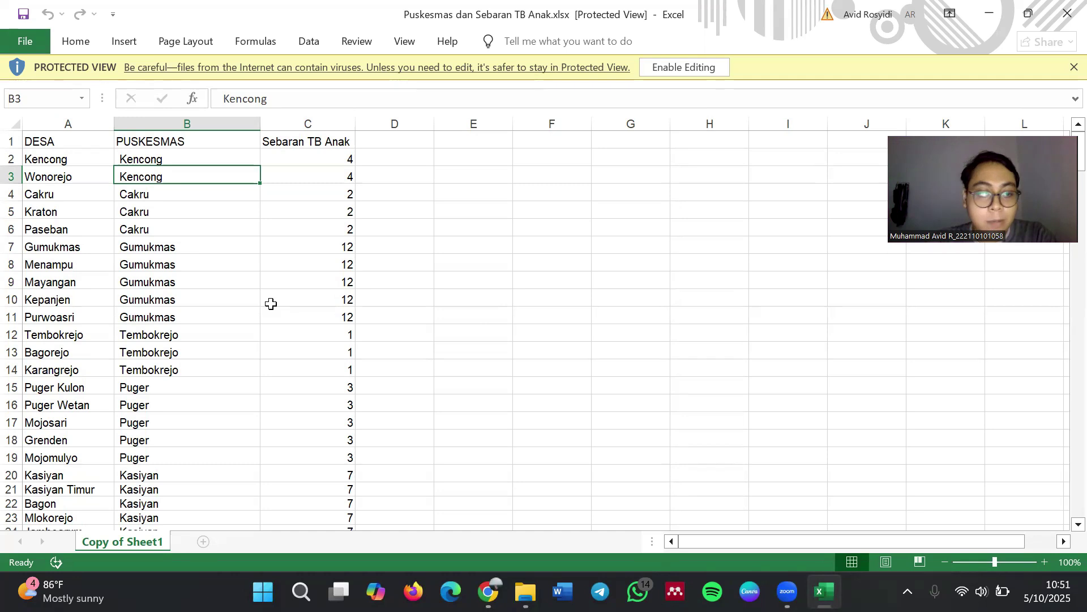
{"action": "scroll", "coordinate": [271, 305], "scroll_direction": "down", "scroll_amount": 5}
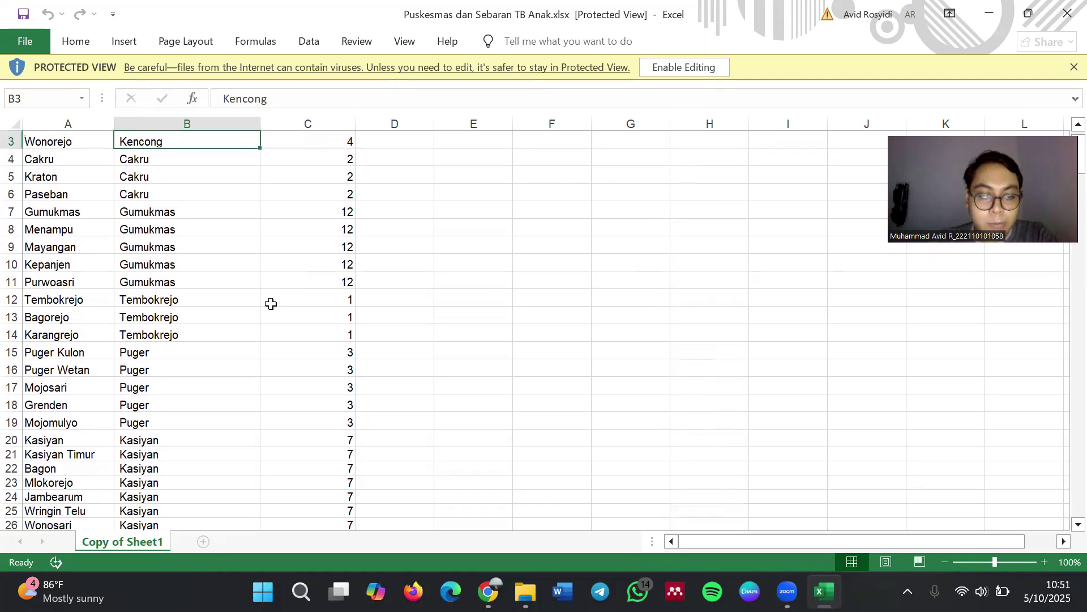
{"action": "scroll", "coordinate": [271, 304], "scroll_direction": "down", "scroll_amount": 4}
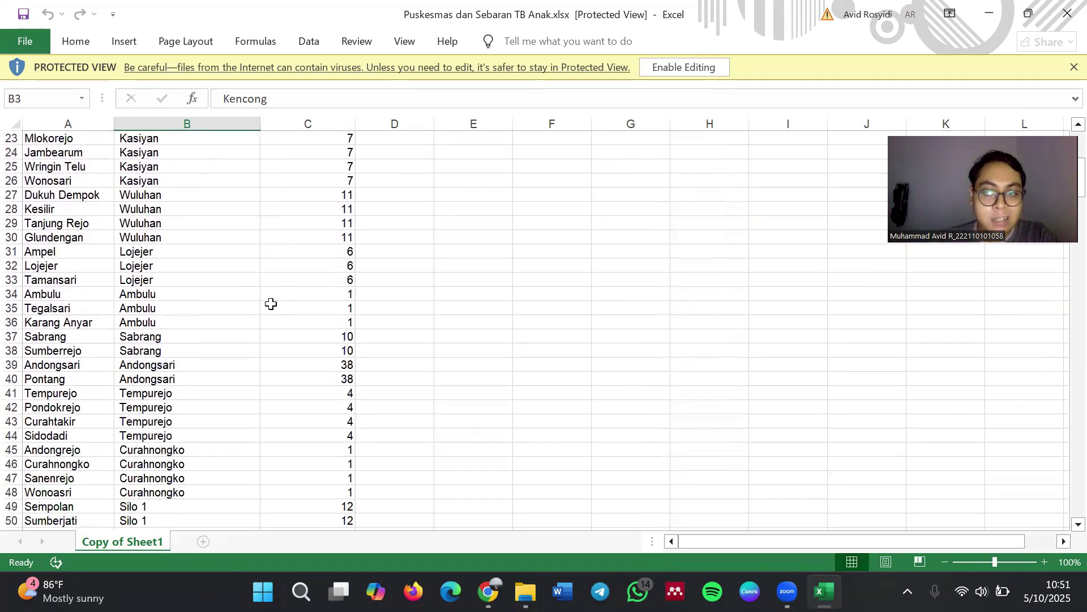
{"action": "scroll", "coordinate": [271, 304], "scroll_direction": "down", "scroll_amount": 2}
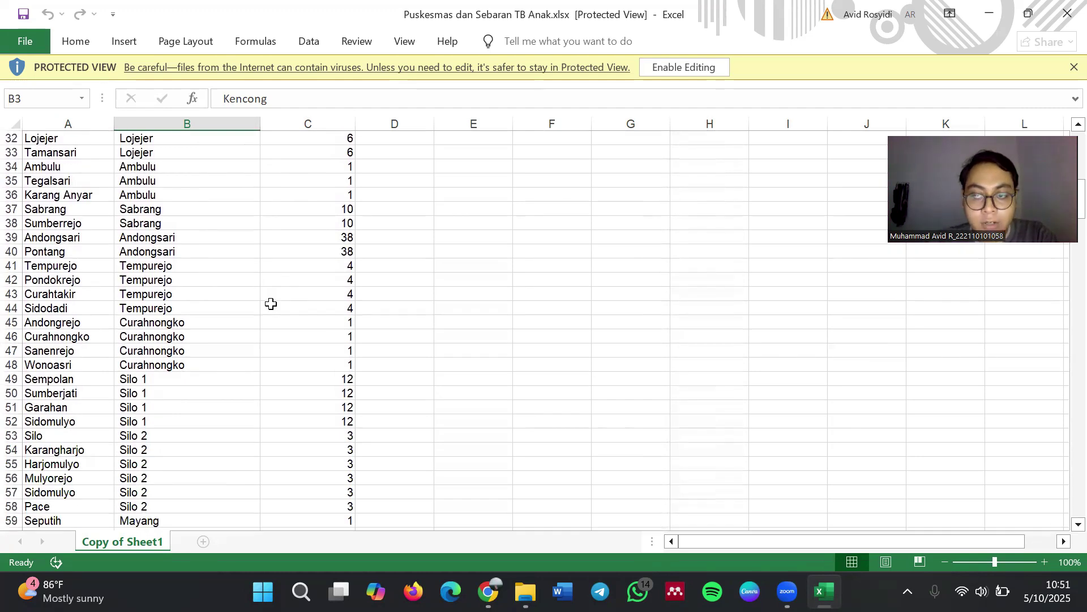
{"action": "scroll", "coordinate": [271, 304], "scroll_direction": "down", "scroll_amount": 13}
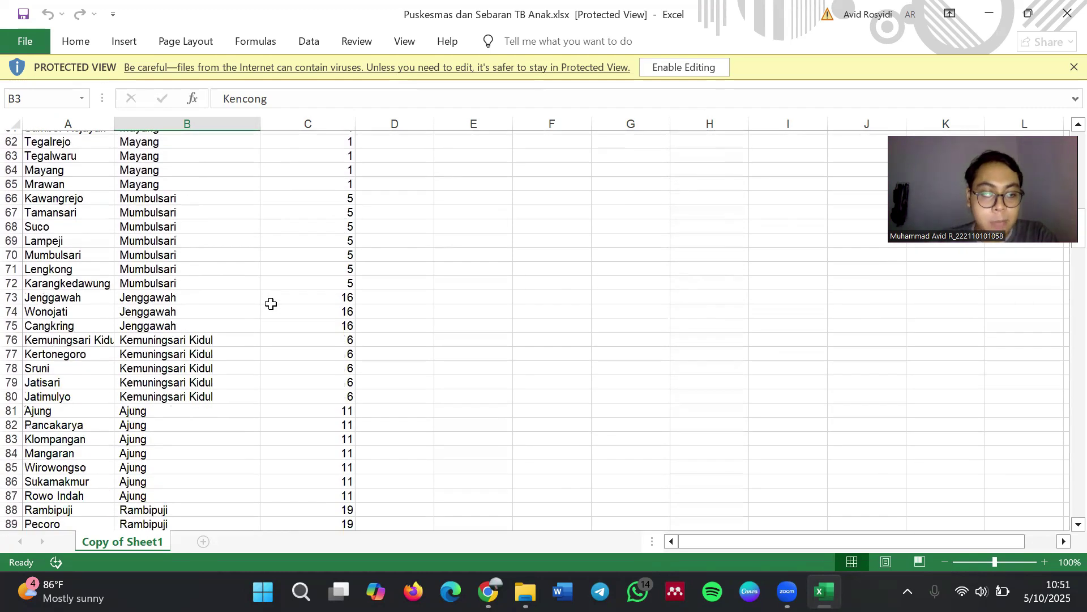
{"action": "scroll", "coordinate": [272, 305], "scroll_direction": "down", "scroll_amount": 17}
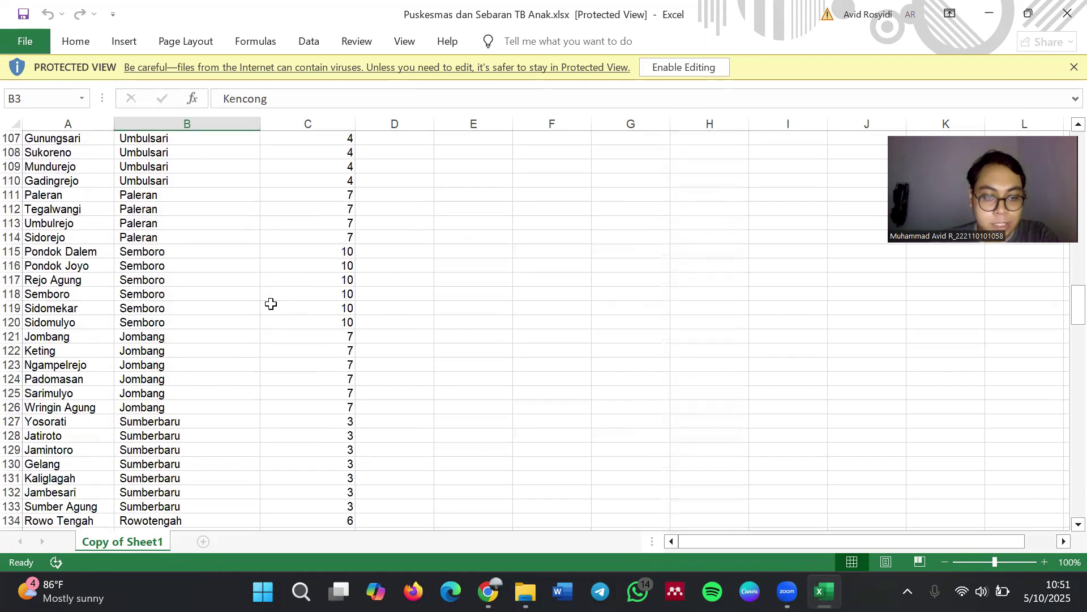
{"action": "scroll", "coordinate": [272, 304], "scroll_direction": "down", "scroll_amount": 4}
{"action": "scroll", "coordinate": [271, 305], "scroll_direction": "down", "scroll_amount": 19}
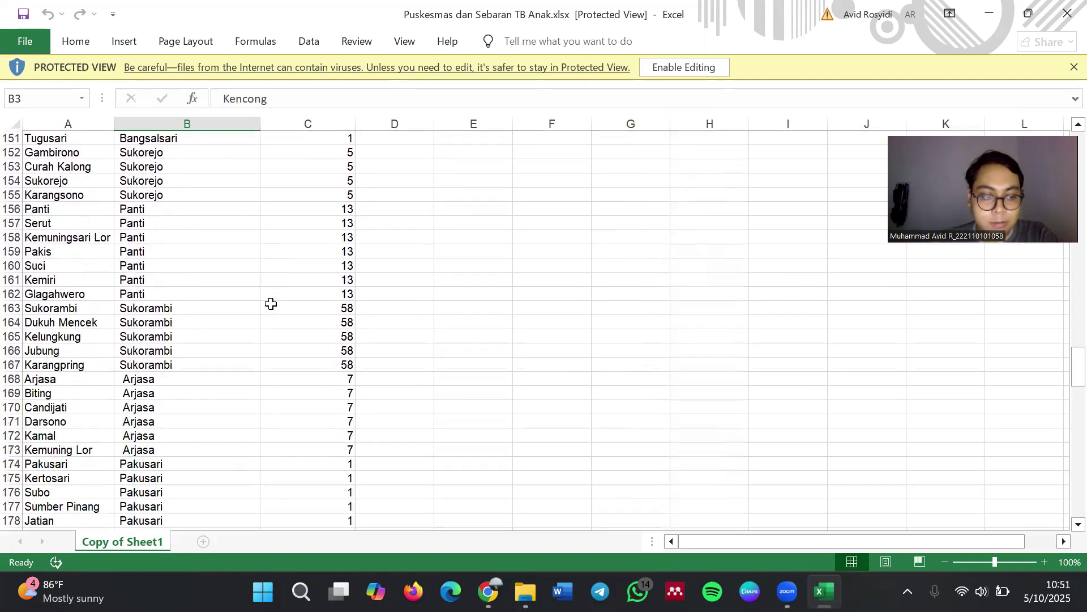
{"action": "scroll", "coordinate": [272, 304], "scroll_direction": "down", "scroll_amount": 13}
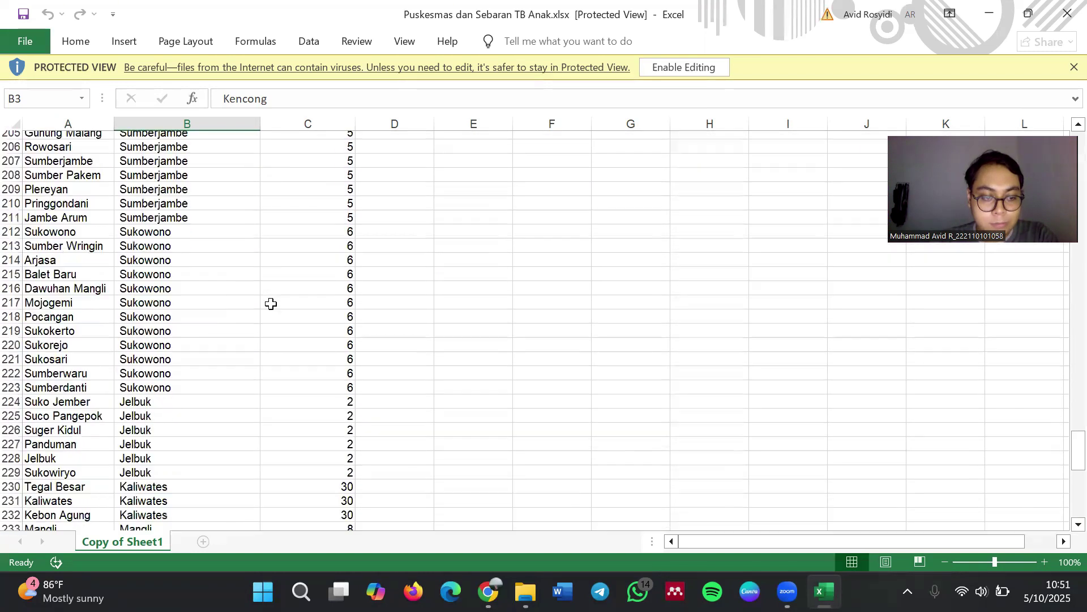
{"action": "scroll", "coordinate": [272, 304], "scroll_direction": "up", "scroll_amount": 13}
{"action": "scroll", "coordinate": [272, 304], "scroll_direction": "up", "scroll_amount": 20}
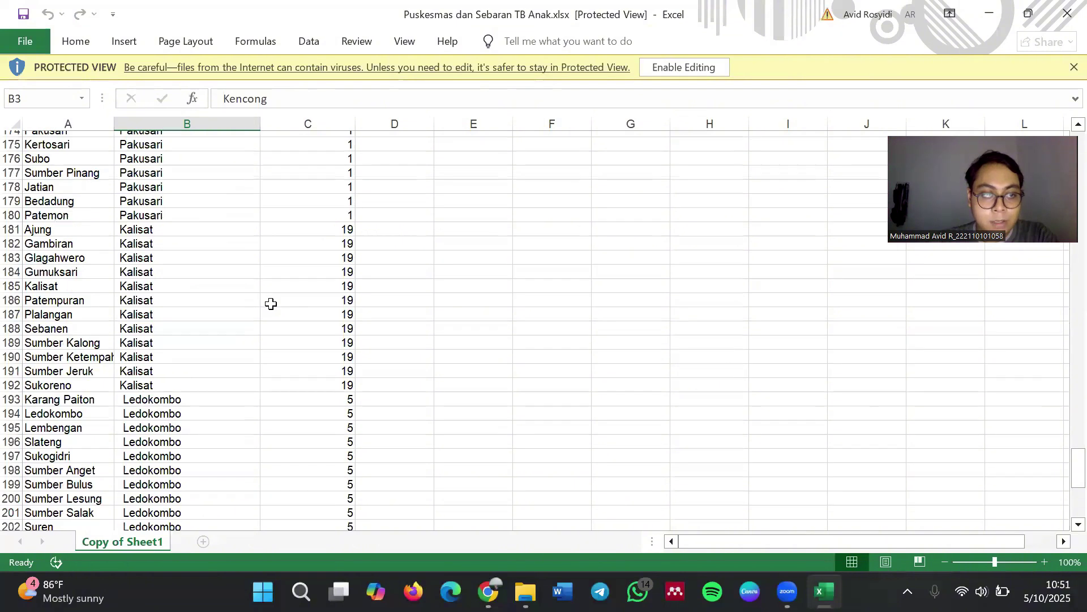
{"action": "scroll", "coordinate": [271, 304], "scroll_direction": "up", "scroll_amount": 2}
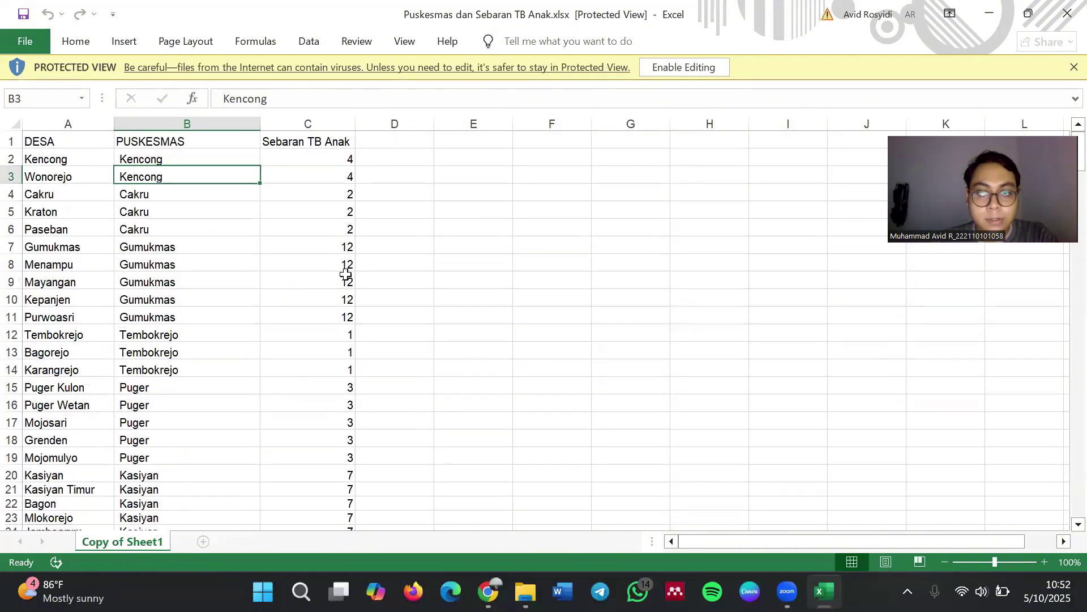
{"action": "left_click", "coordinate": [1065, 8]}
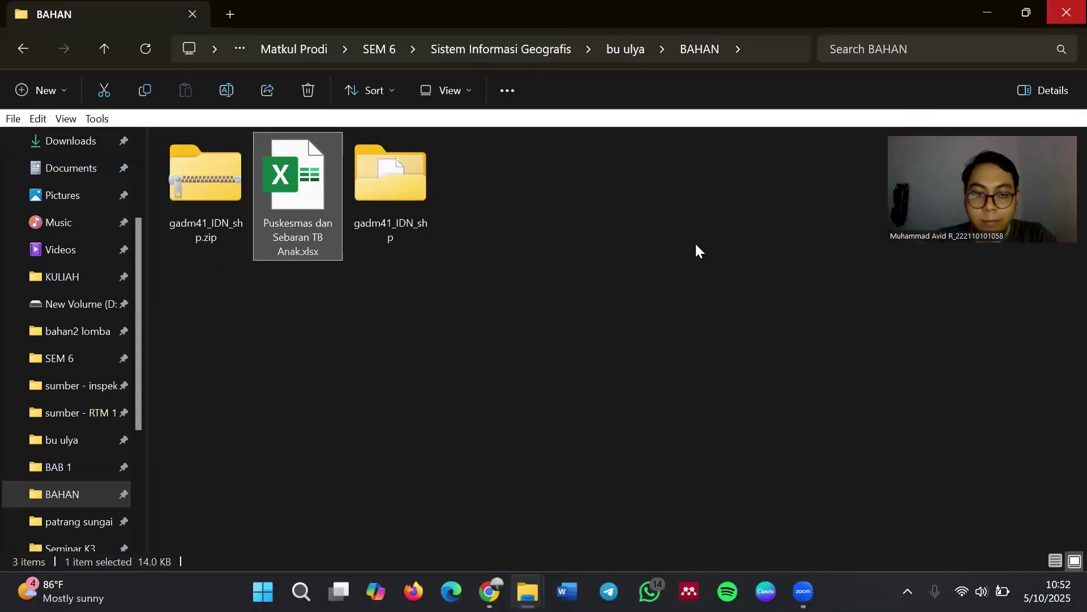
Launch QGIS Desktop 3.40.4 and create a new empty project
{"action": "left_click", "coordinate": [320, 592]}
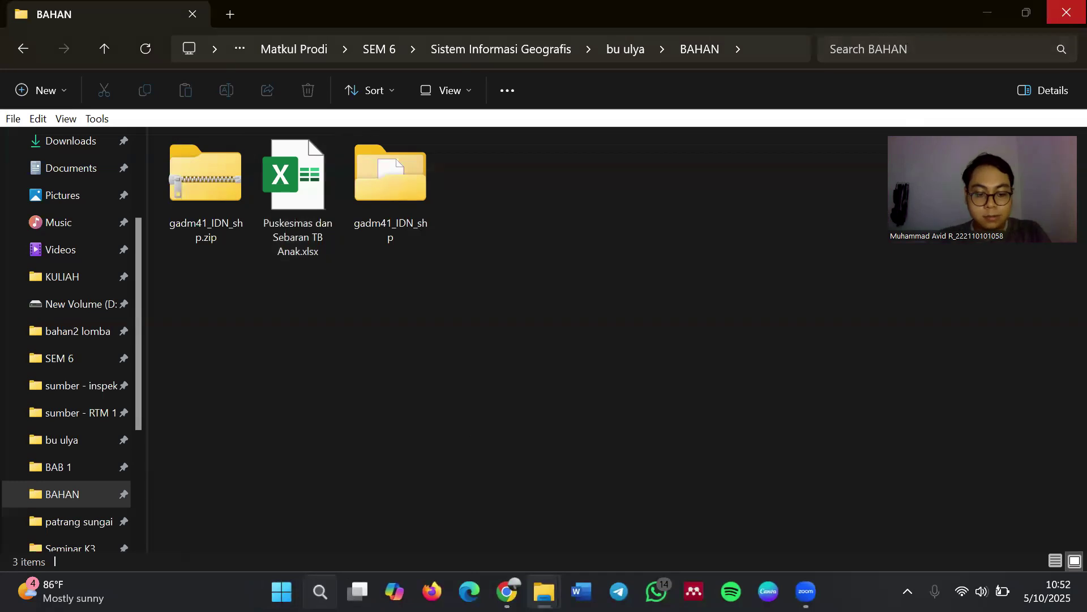
{"action": "type", "text": "q"}
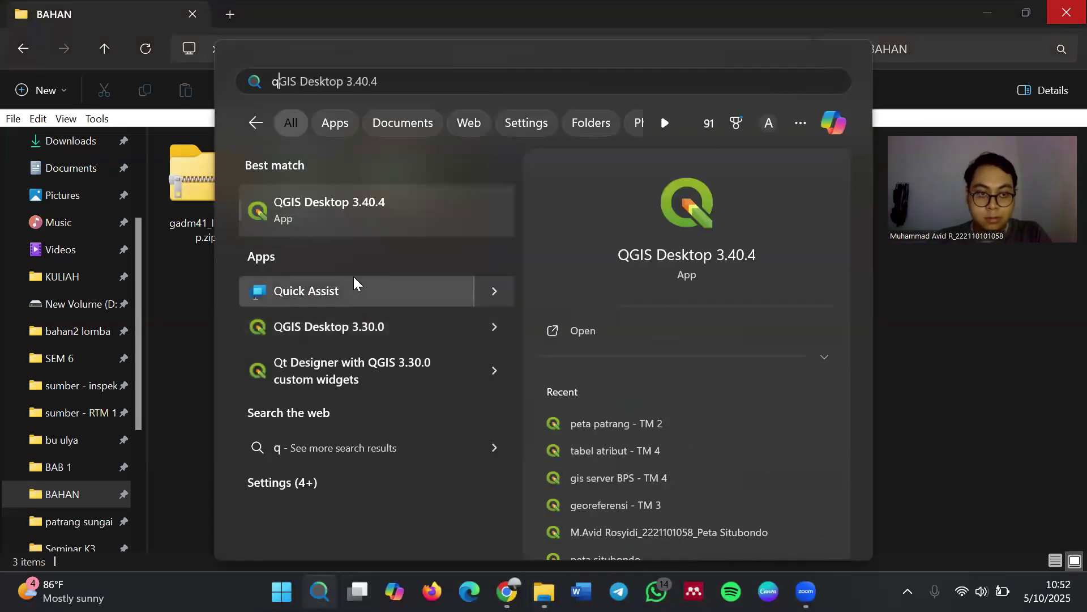
{"action": "left_click", "coordinate": [342, 222]}
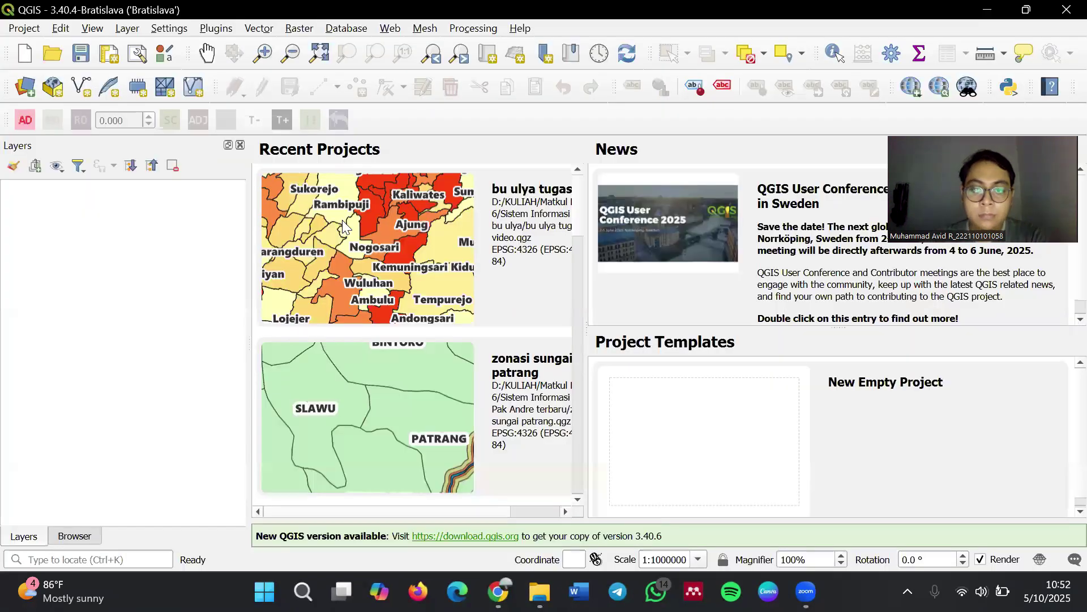
{"action": "left_click", "coordinate": [24, 61]}
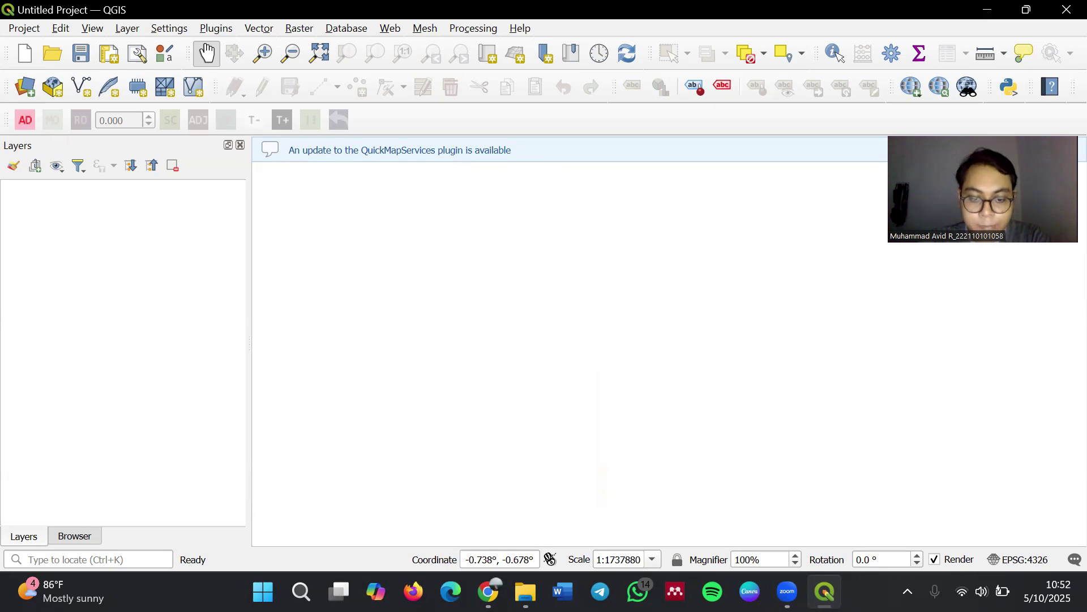
Add gadm41_IDN_4.shp from the gadm41_IDN_shp folder to the QGIS project as a layer and minimize File Explorer
{"action": "mouse_move", "coordinate": [534, 573]}
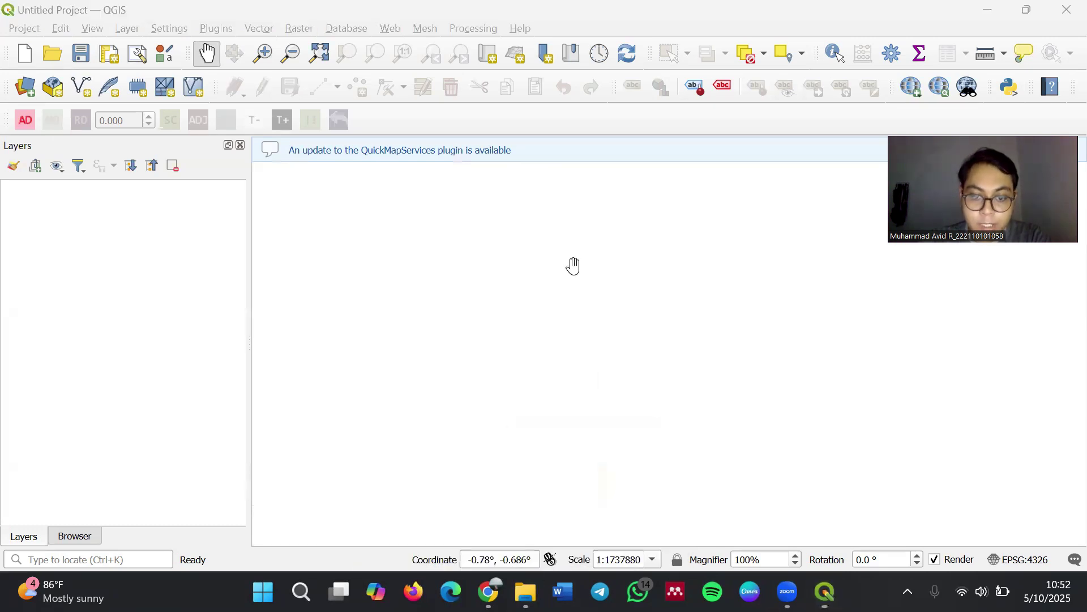
{"action": "left_click", "coordinate": [638, 495]}
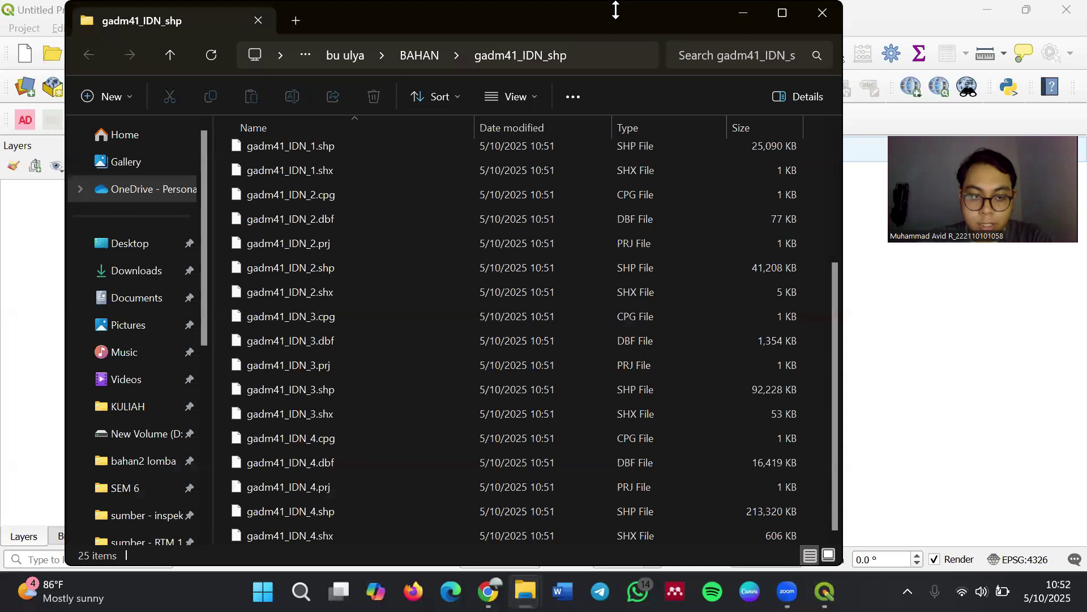
{"action": "left_click_drag", "start_coordinate": [616, 10], "coordinate": [616, 225]}
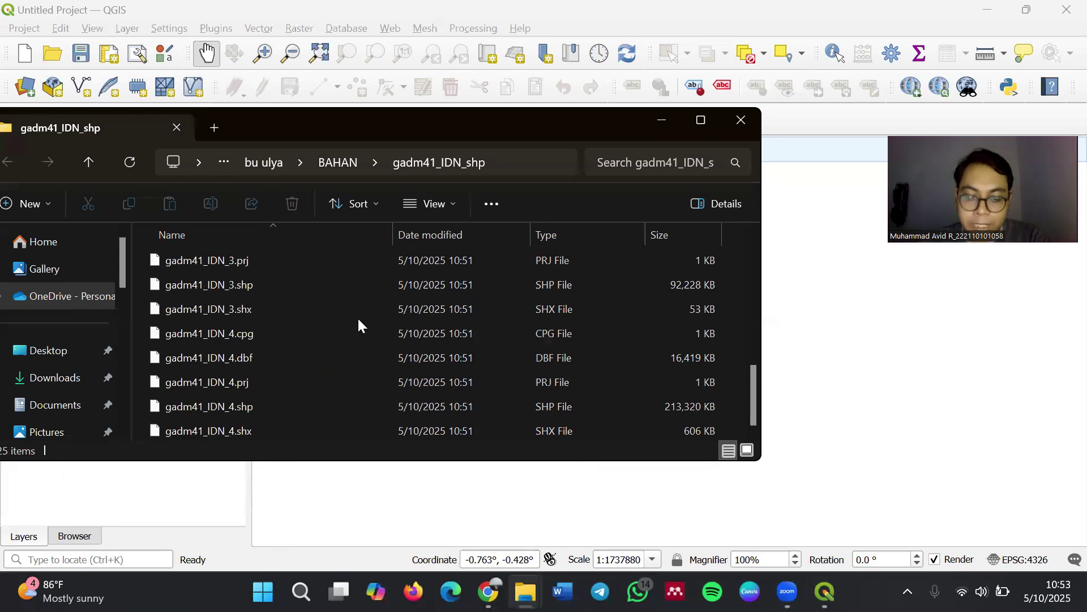
{"action": "left_click", "coordinate": [687, 405]}
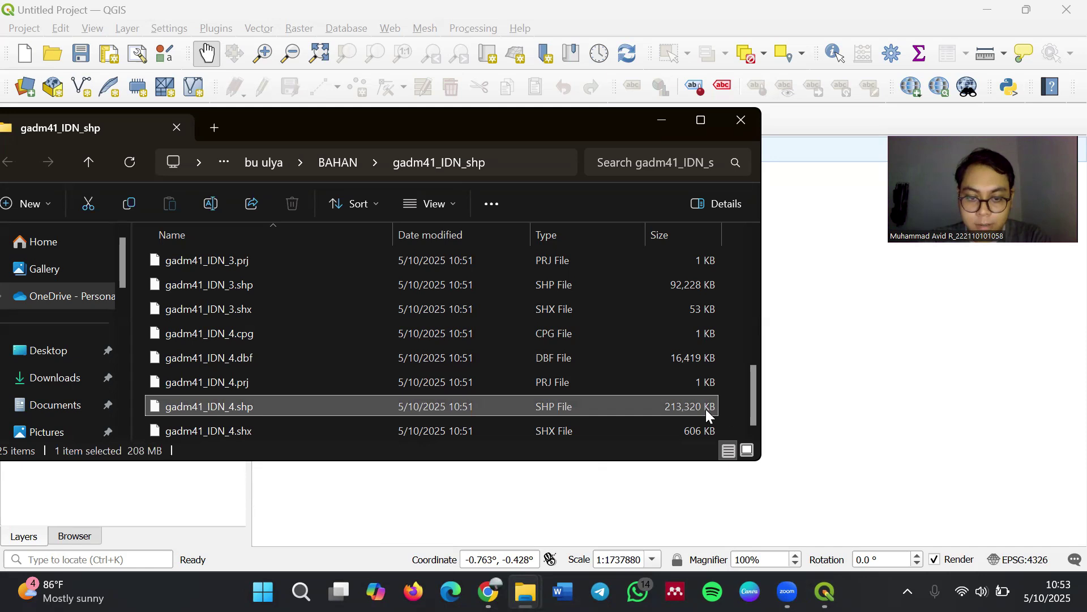
{"action": "left_click_drag", "start_coordinate": [654, 404], "coordinate": [793, 416]}
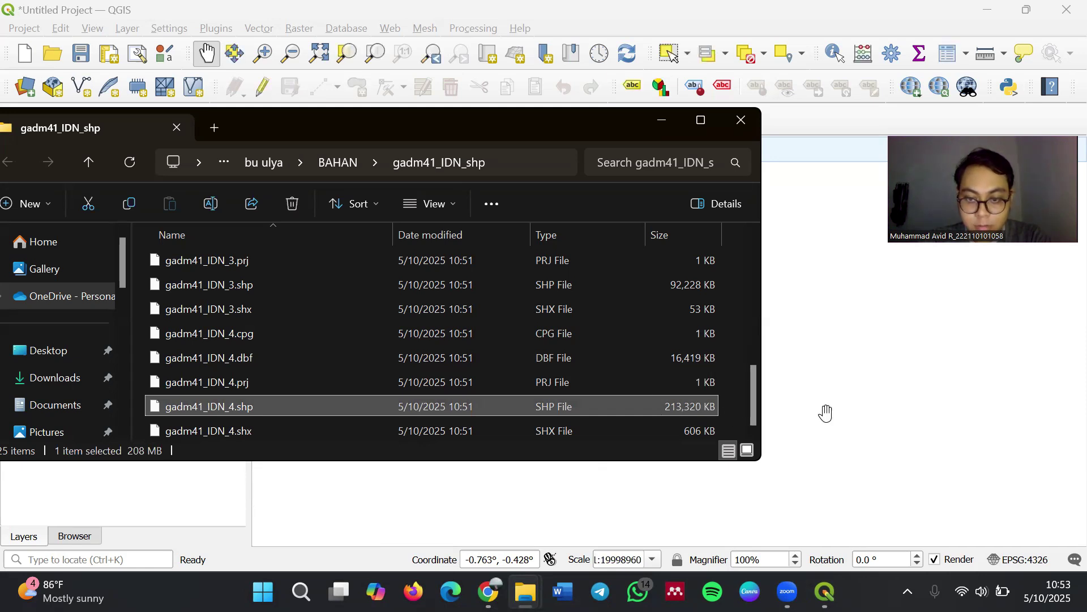
{"action": "left_click", "coordinate": [661, 120]}
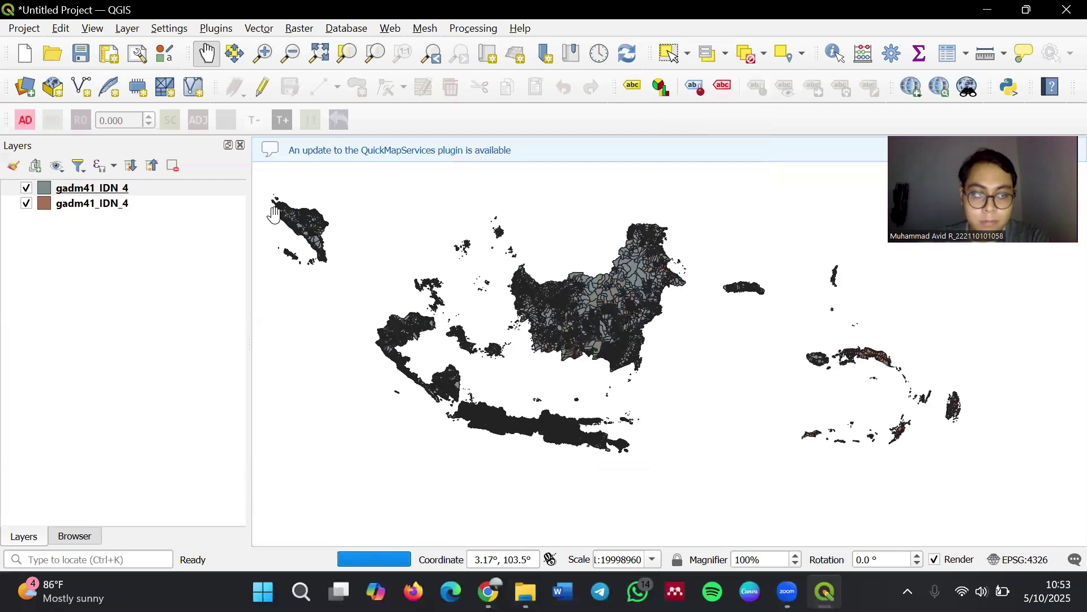
Remove the upper duplicate gadm41_IDN_4 layer from the project
{"action": "right_click", "coordinate": [164, 187]}
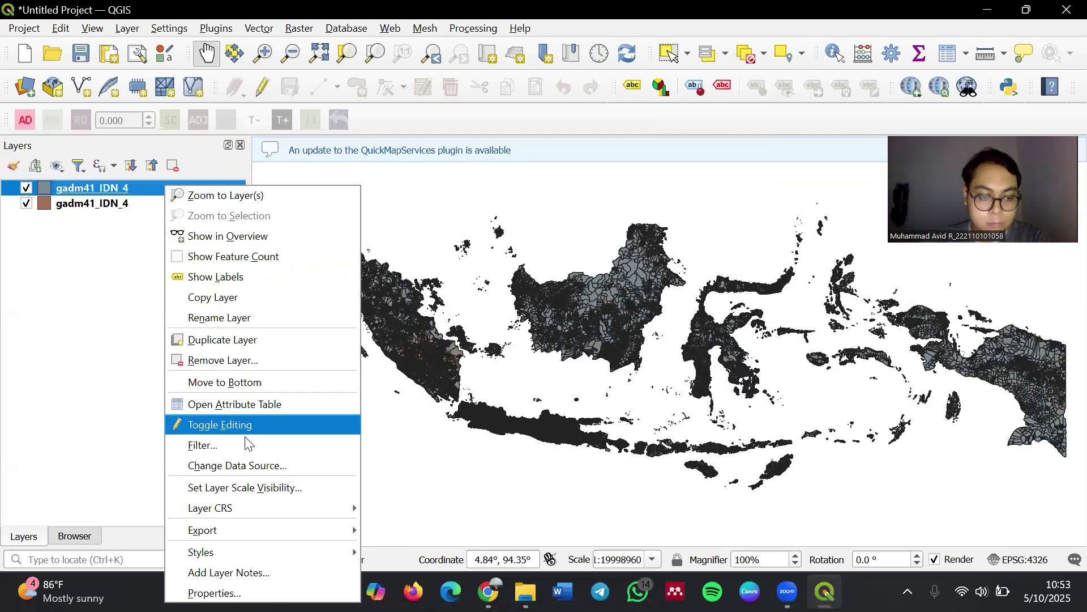
{"action": "left_click", "coordinate": [246, 365]}
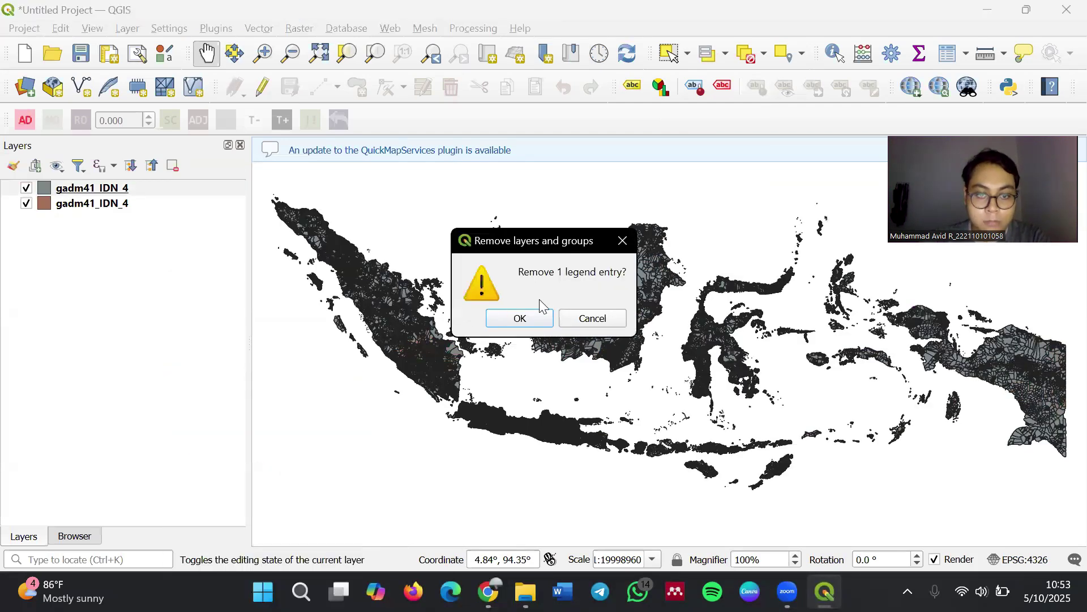
{"action": "left_click", "coordinate": [538, 318]}
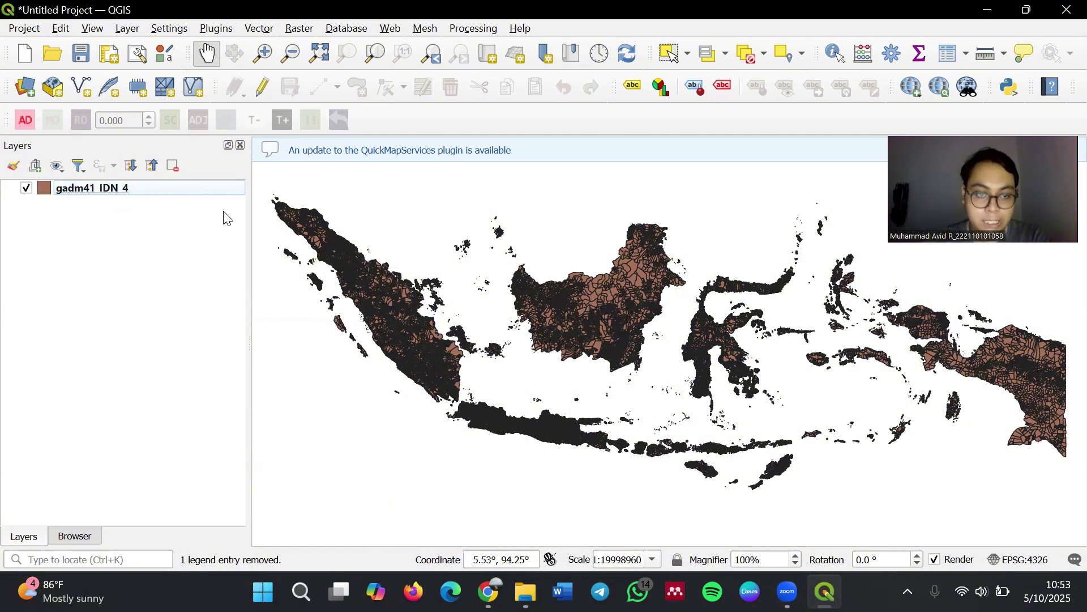
Filter the gadm41_IDN_4 layer with the expression "NAME_2" = 'Jember'
{"action": "left_click", "coordinate": [174, 191]}
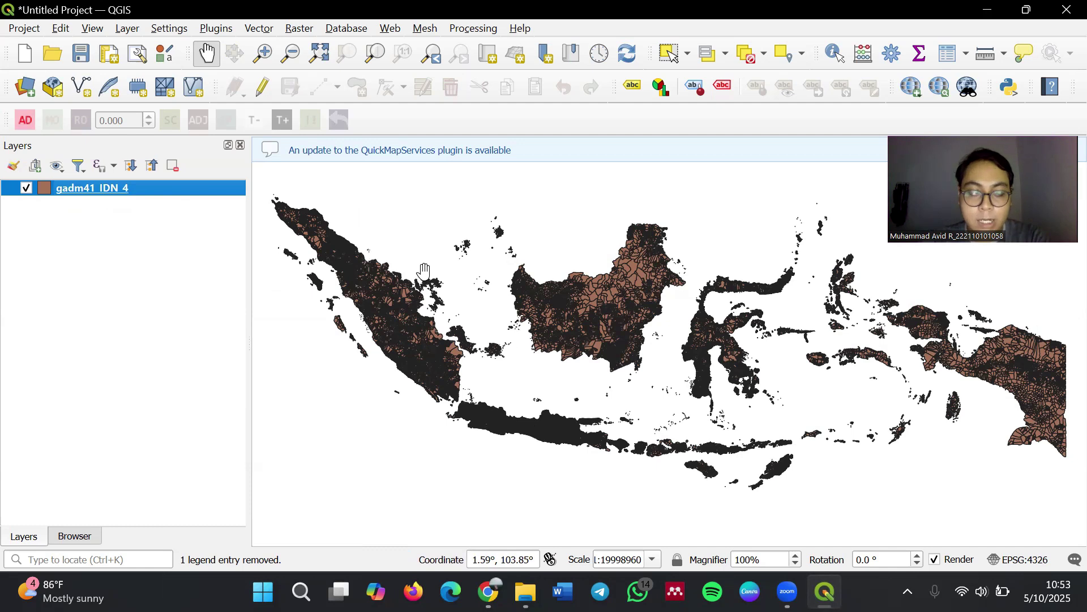
{"action": "right_click", "coordinate": [424, 271]}
{"action": "left_click", "coordinate": [160, 189]}
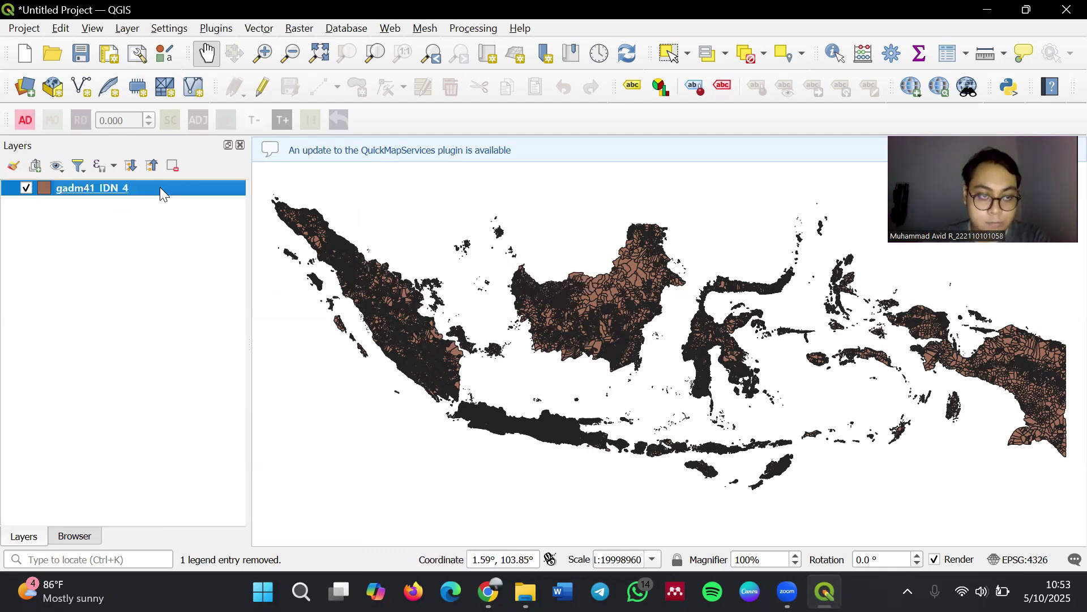
{"action": "right_click", "coordinate": [160, 190]}
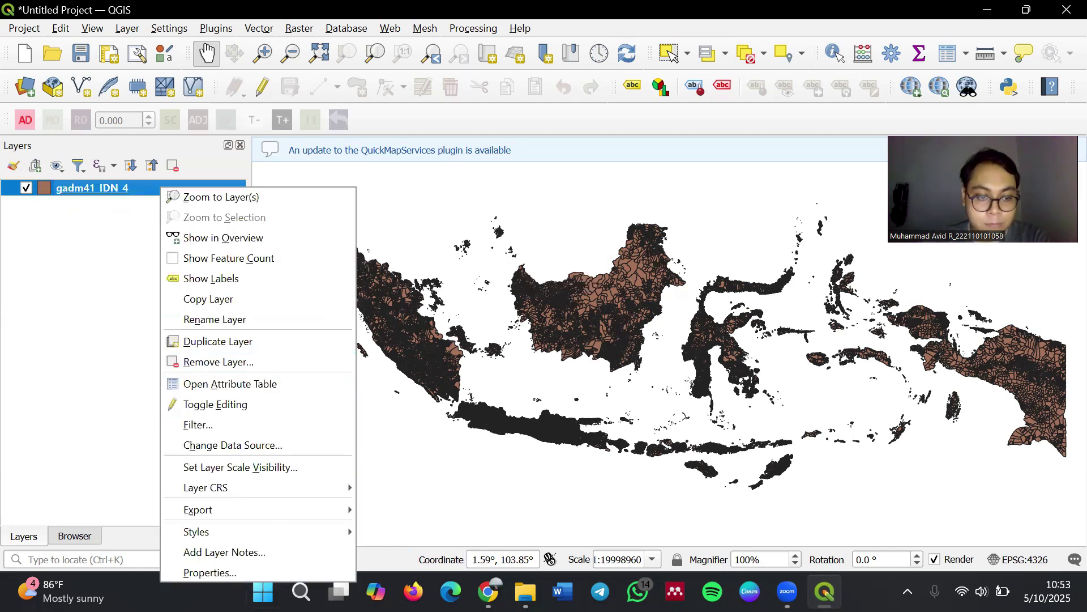
{"action": "left_click", "coordinate": [252, 421]}
{"action": "scroll", "coordinate": [398, 201], "scroll_direction": "down", "scroll_amount": 1}
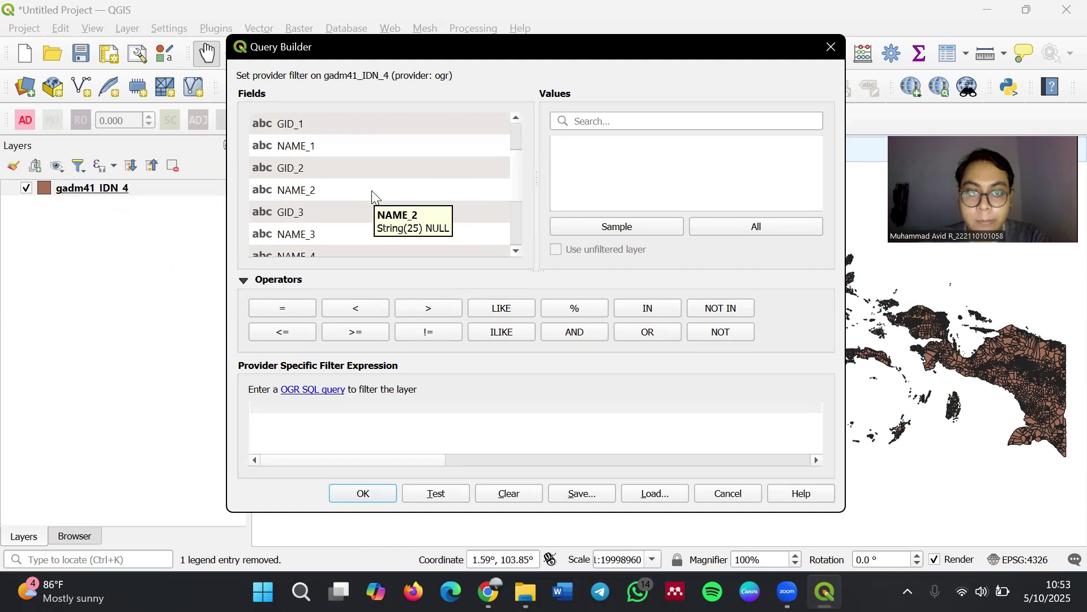
{"action": "double_click", "coordinate": [372, 191]}
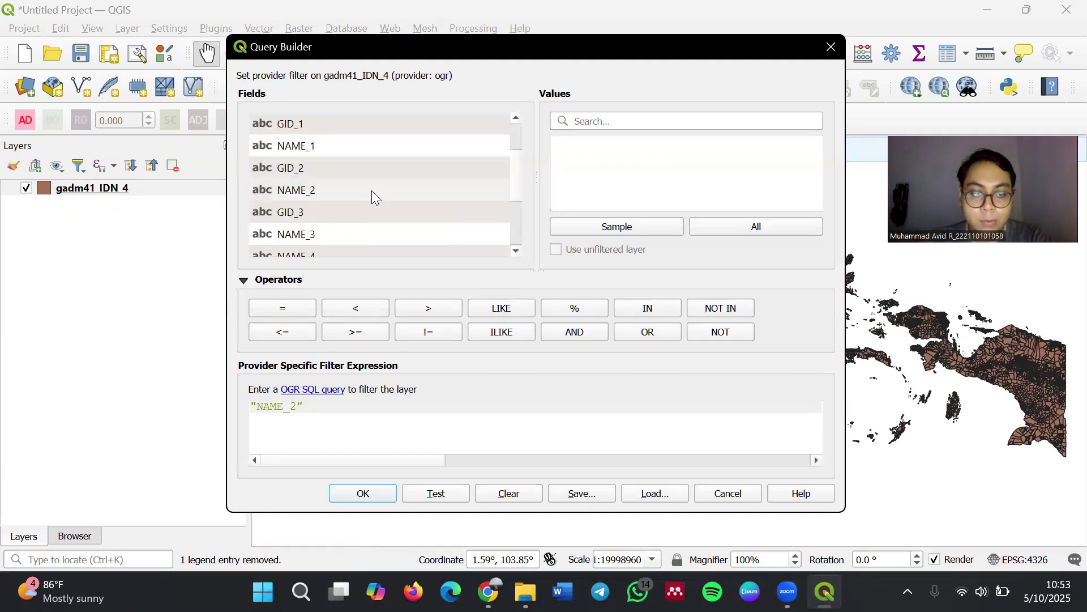
{"action": "left_click", "coordinate": [295, 307]}
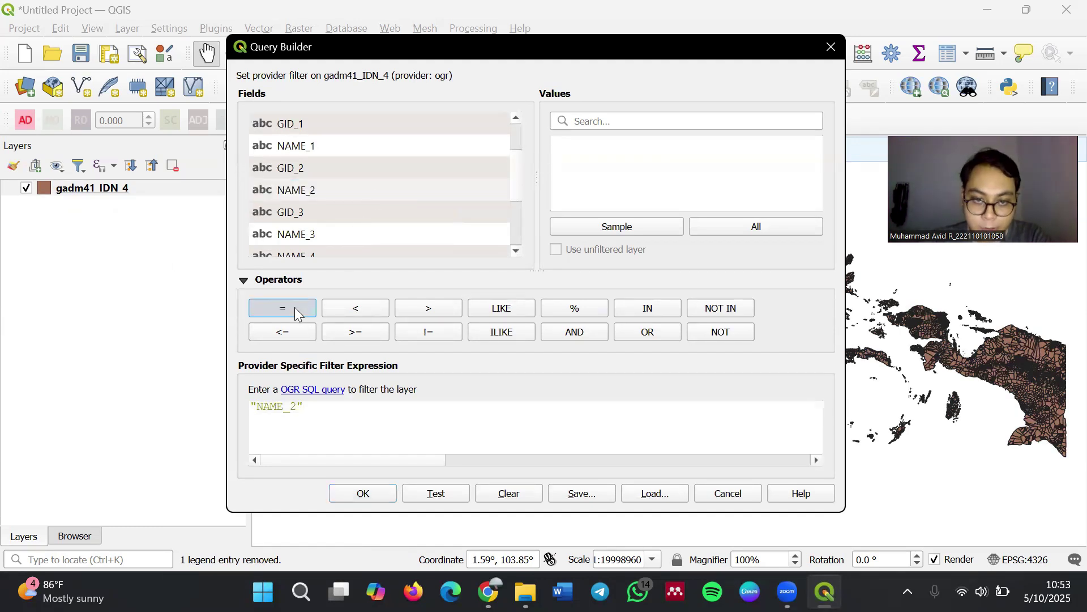
{"action": "left_click", "coordinate": [746, 227]}
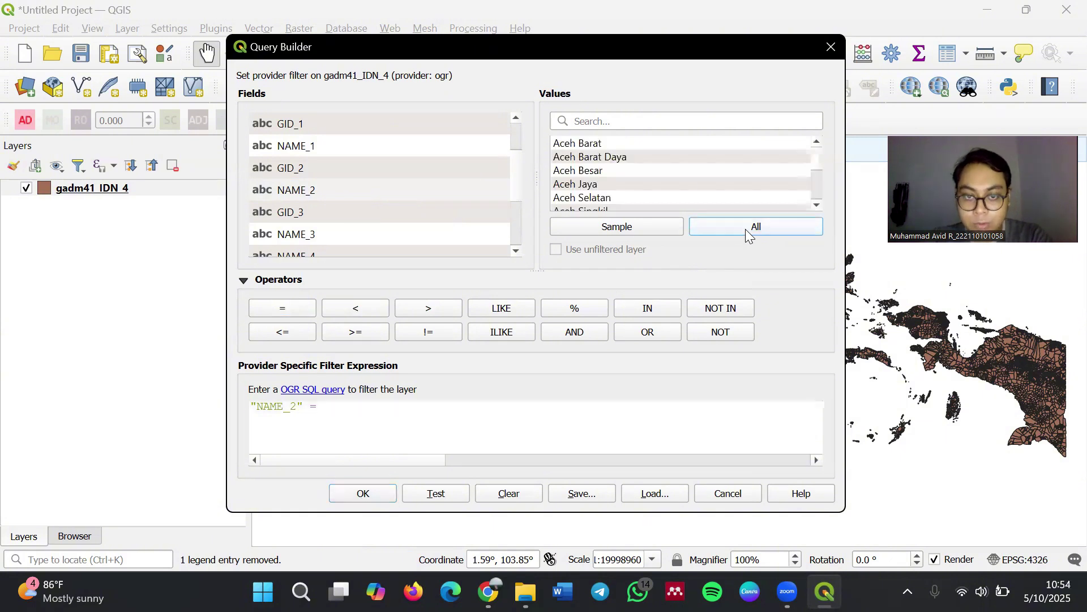
{"action": "left_click", "coordinate": [651, 126]}
{"action": "type", "text": "jember"}
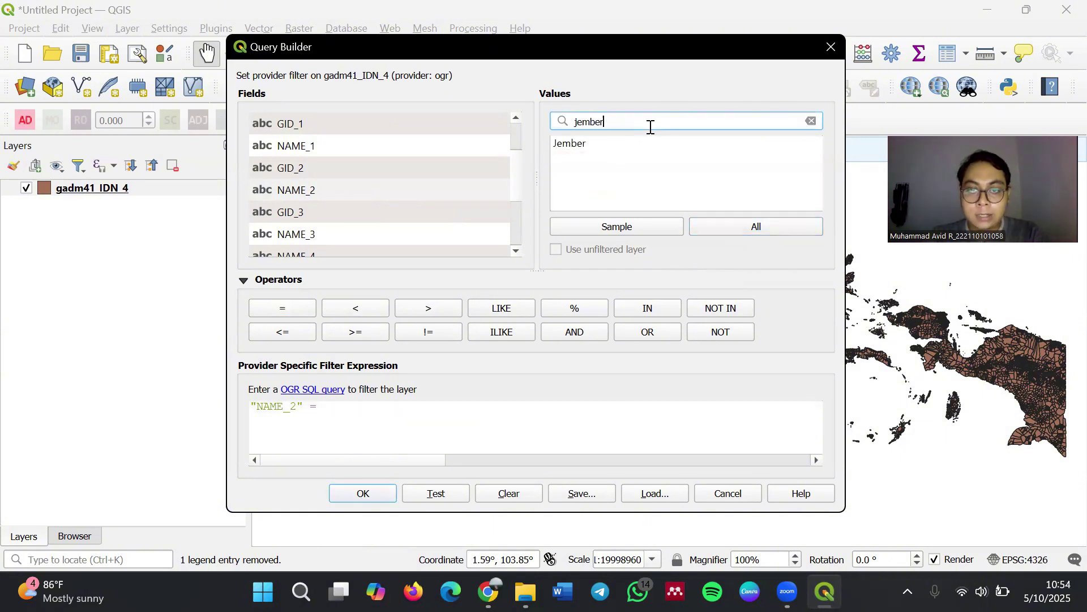
{"action": "double_click", "coordinate": [623, 150]}
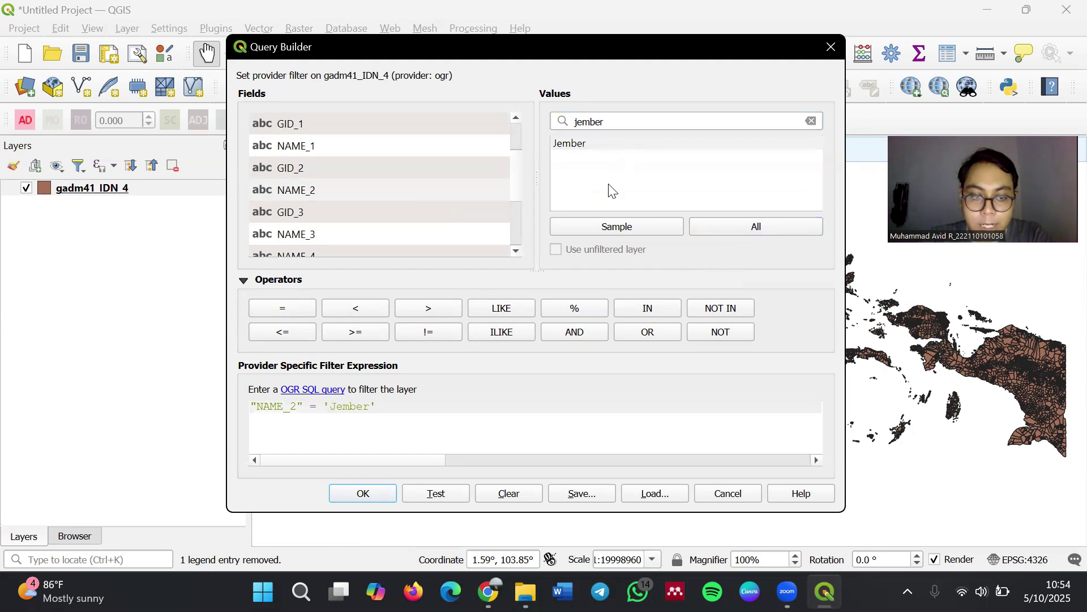
{"action": "left_click", "coordinate": [375, 493]}
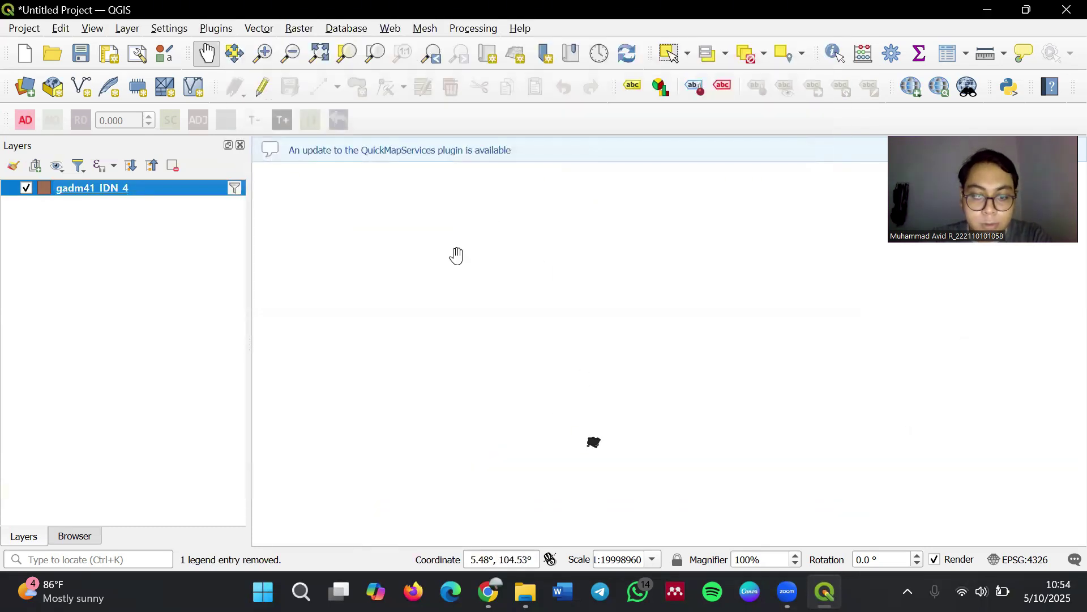
Fit the filtered Jember area in the map view and dismiss the QuickMapServices plugin update notice
{"action": "left_click", "coordinate": [320, 54]}
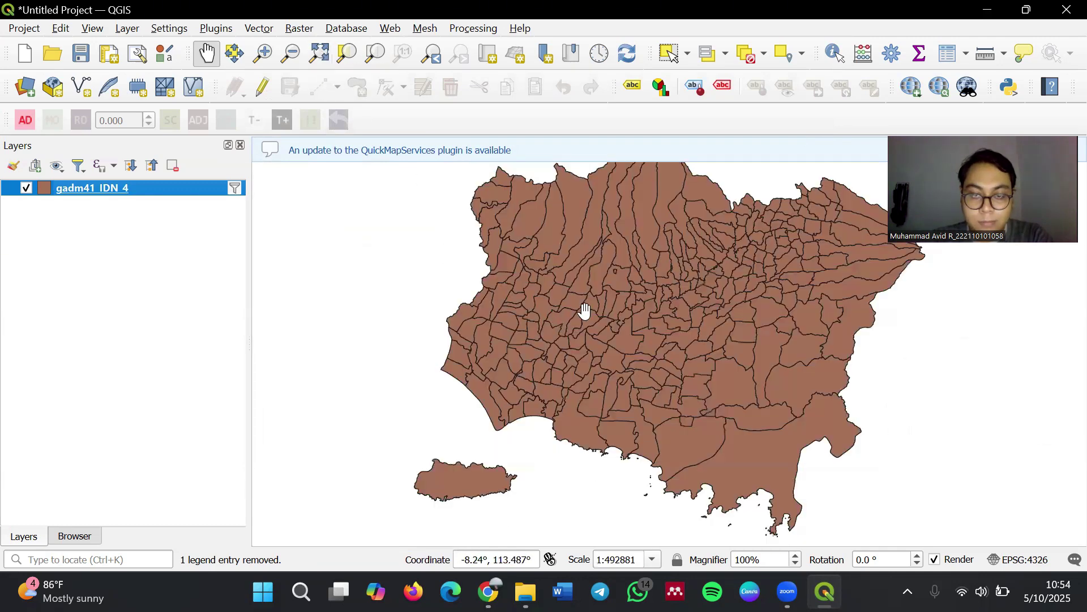
{"action": "left_click_drag", "start_coordinate": [760, 390], "coordinate": [746, 411]}
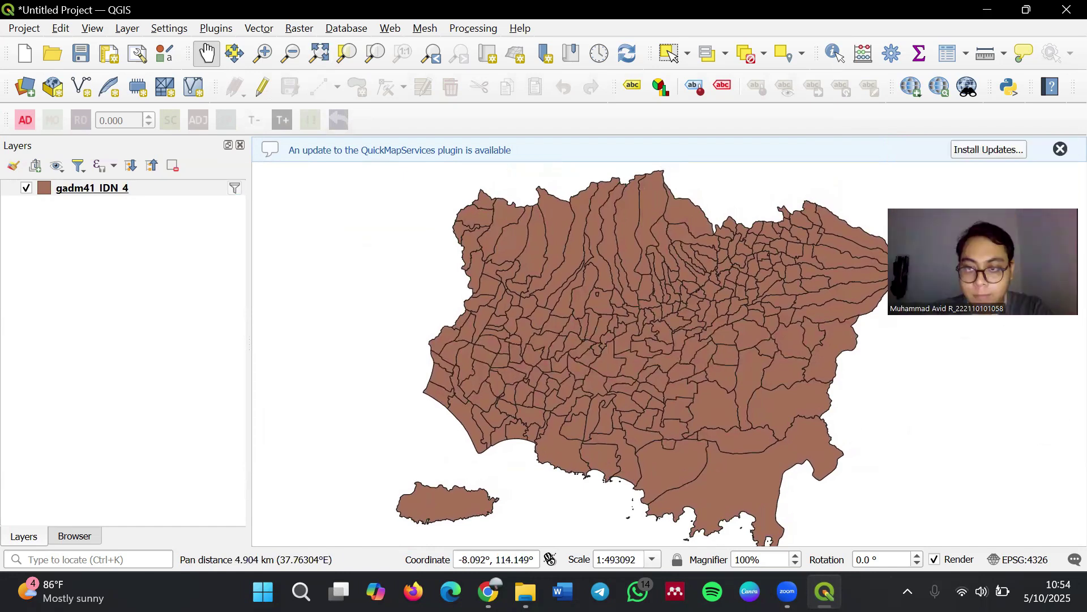
{"action": "left_click", "coordinate": [1062, 150]}
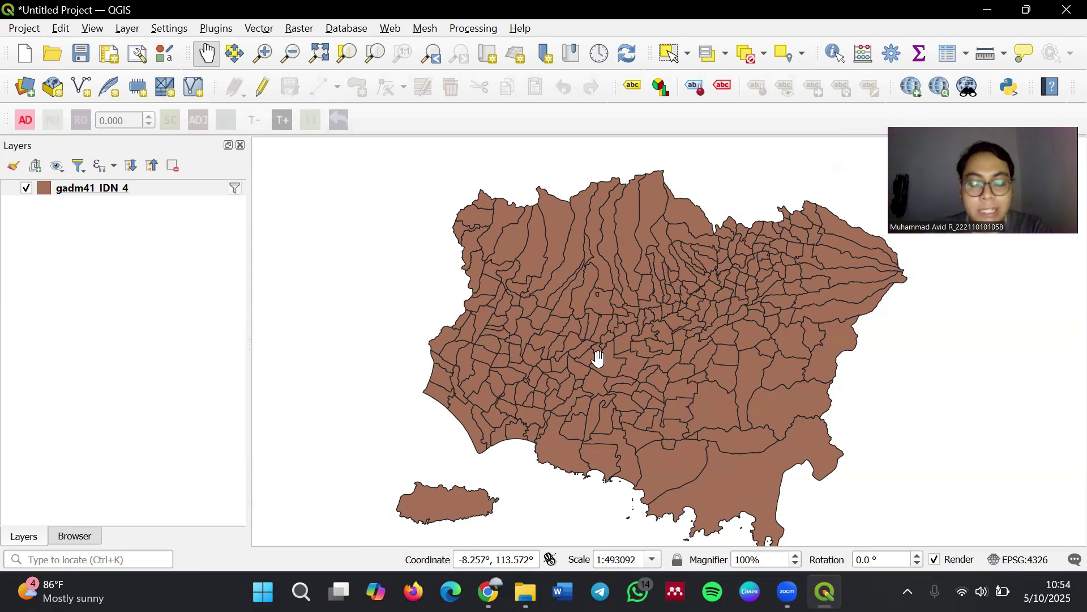
Open the gadm41_IDN_4 attribute table, examine its NAME_2, NAME_3 and NAME_4 columns, and minimize the table
{"action": "left_click", "coordinate": [189, 193]}
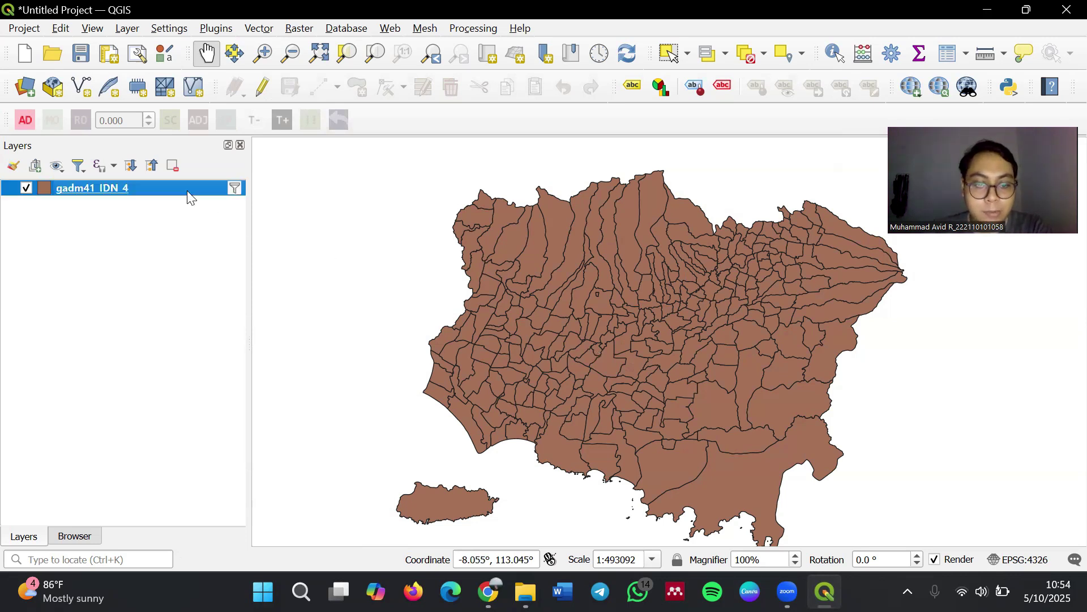
{"action": "right_click", "coordinate": [188, 193]}
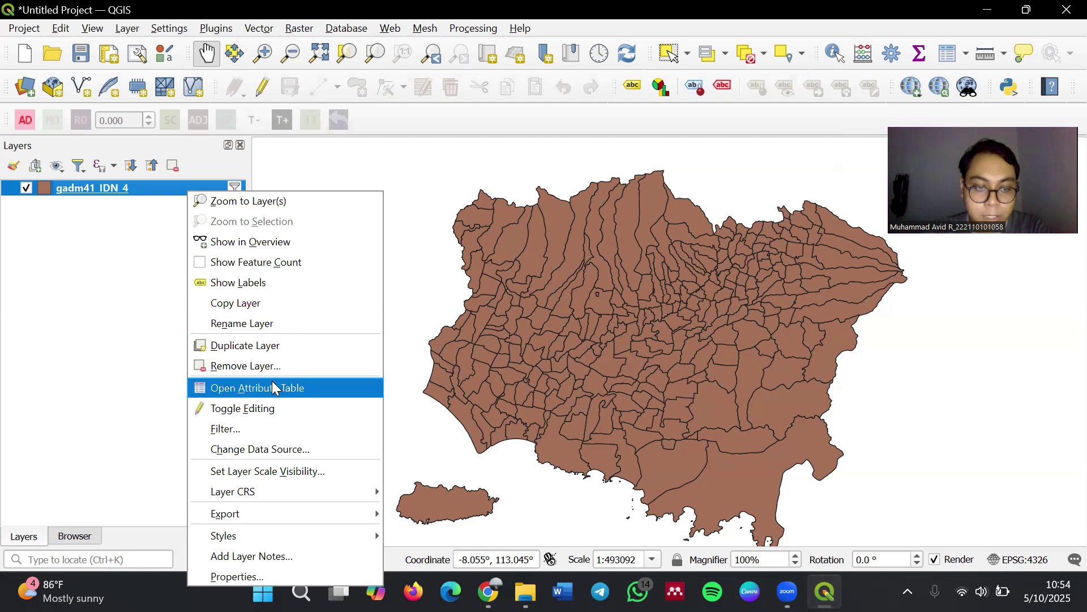
{"action": "left_click", "coordinate": [273, 387]}
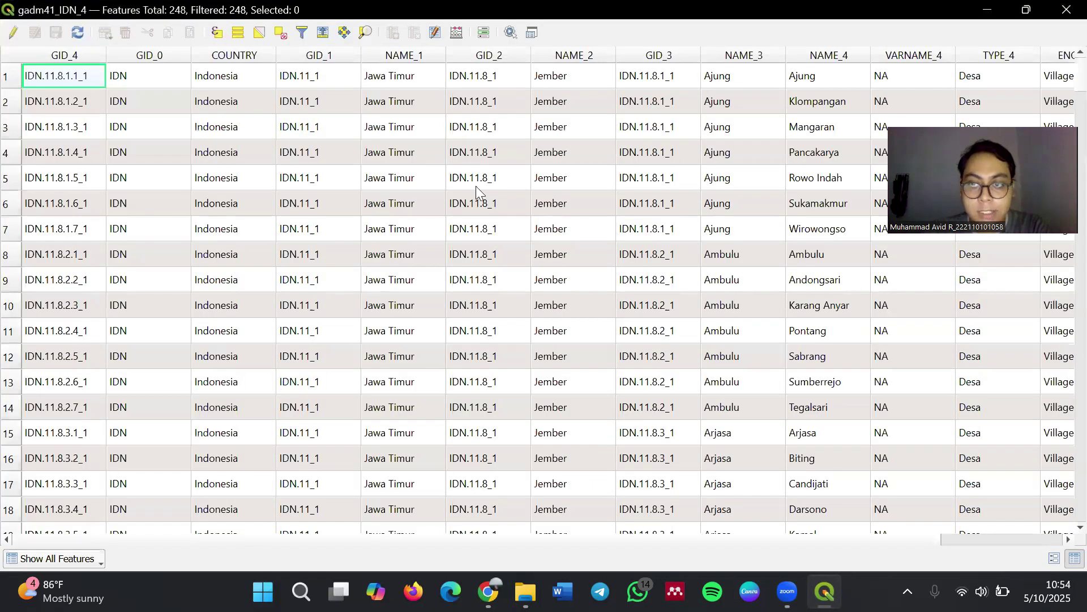
{"action": "scroll", "coordinate": [476, 186], "scroll_direction": "right", "scroll_amount": 2}
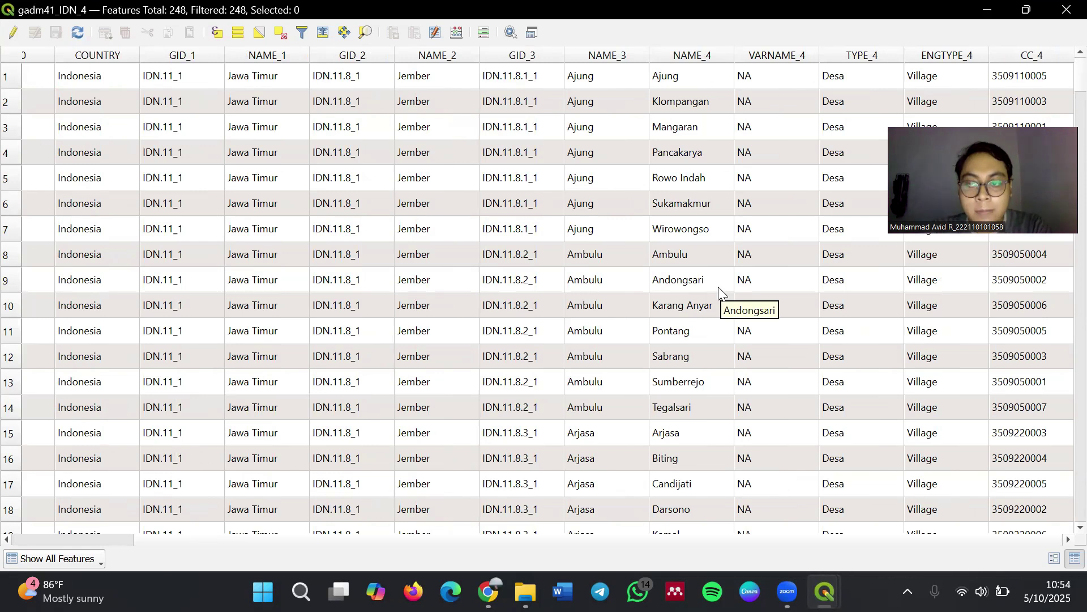
{"action": "scroll", "coordinate": [719, 290], "scroll_direction": "down", "scroll_amount": 3}
{"action": "scroll", "coordinate": [719, 290], "scroll_direction": "up", "scroll_amount": 3}
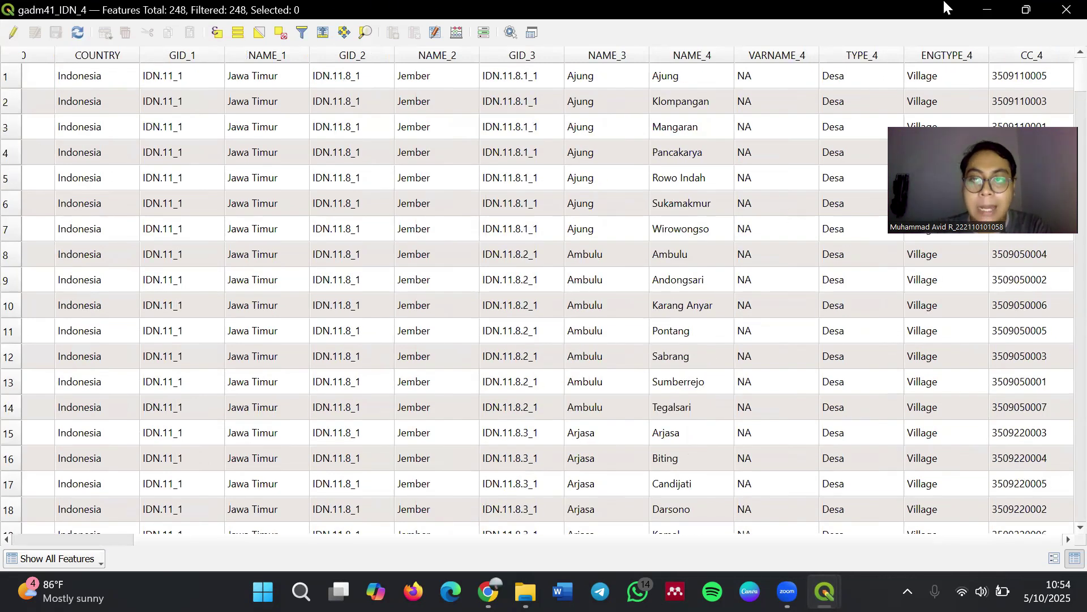
{"action": "left_click", "coordinate": [986, 10]}
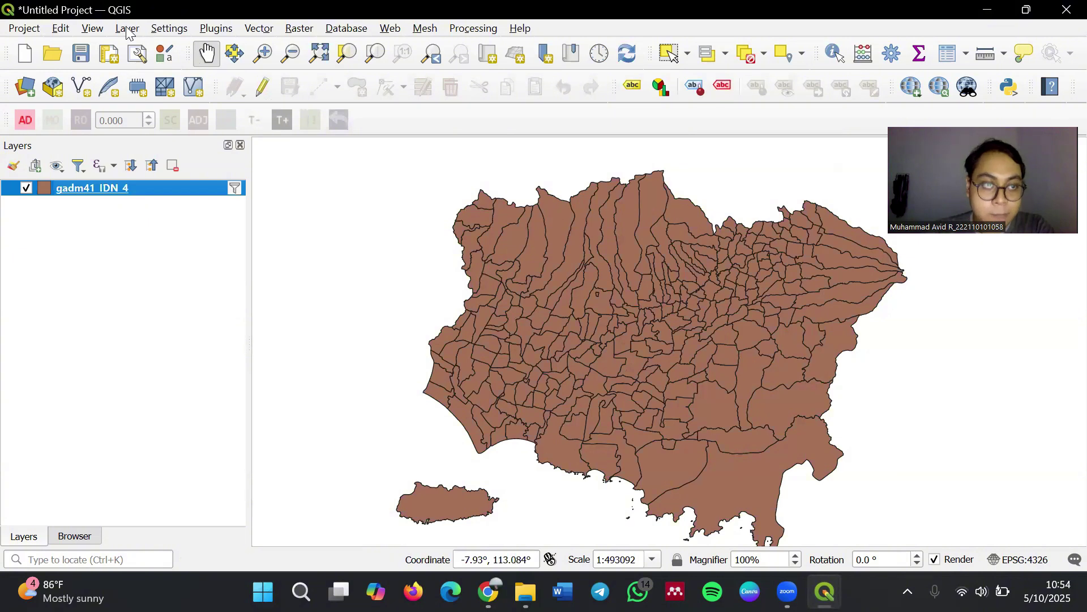
Add Copy of Sheet1 from Puskesmas dan Sebaran TB Anak.xlsx in the BAHAN folder as a spreadsheet layer without geometry
{"action": "left_click", "coordinate": [130, 28]}
{"action": "mouse_move", "coordinate": [372, 92]}
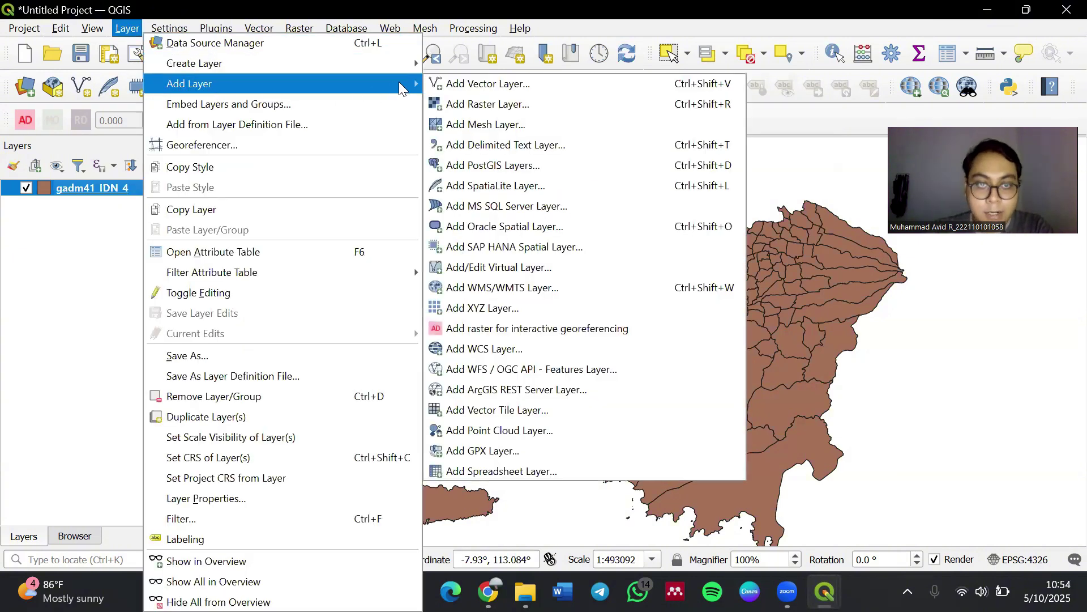
{"action": "left_click", "coordinate": [548, 473]}
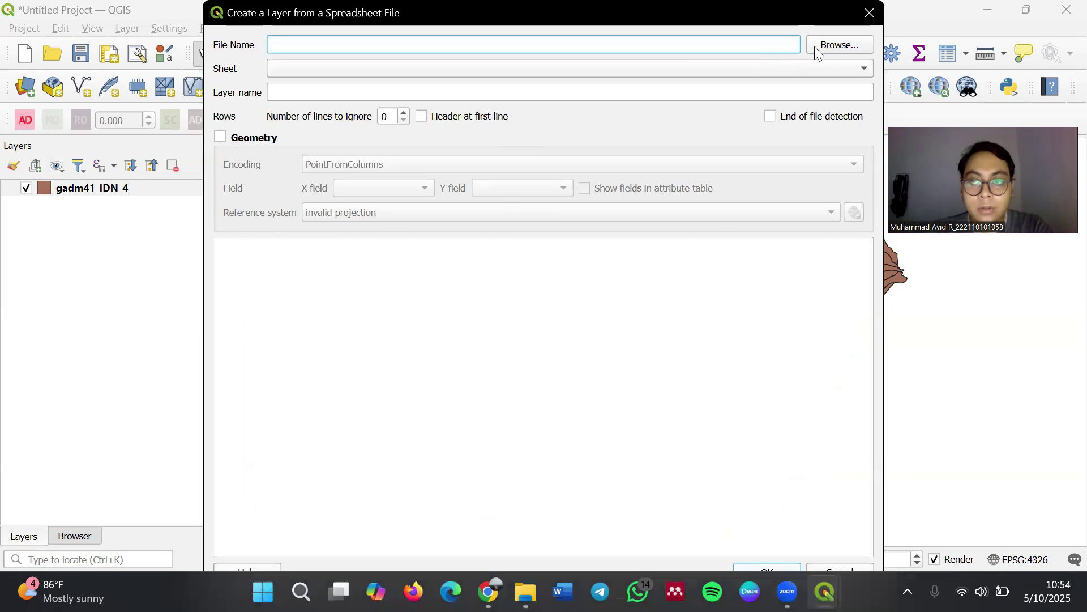
{"action": "left_click", "coordinate": [833, 48]}
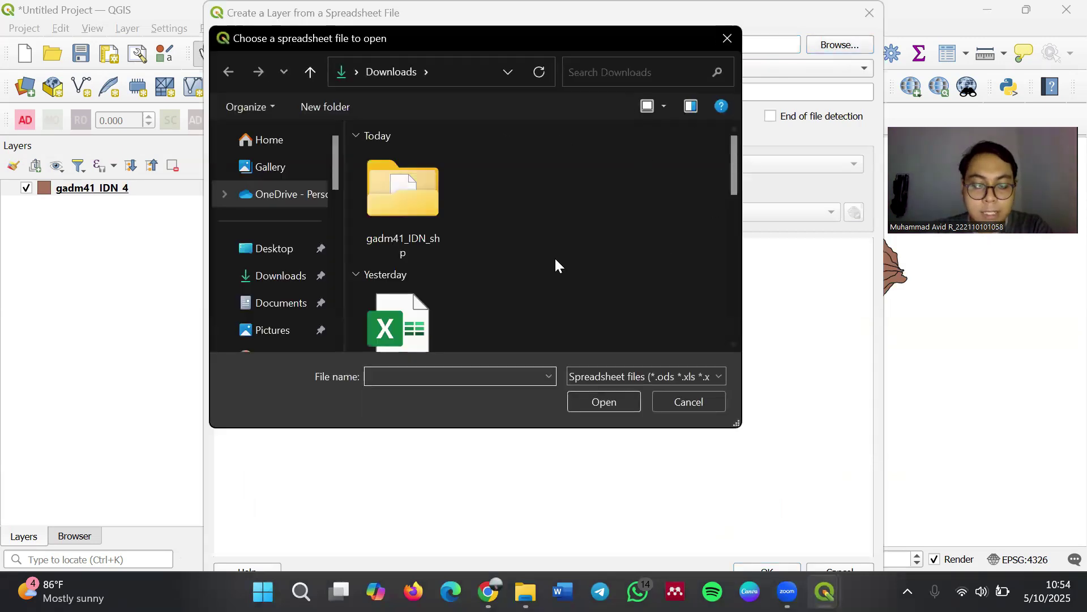
{"action": "scroll", "coordinate": [308, 306], "scroll_direction": "down", "scroll_amount": 5}
{"action": "left_click", "coordinate": [292, 210]}
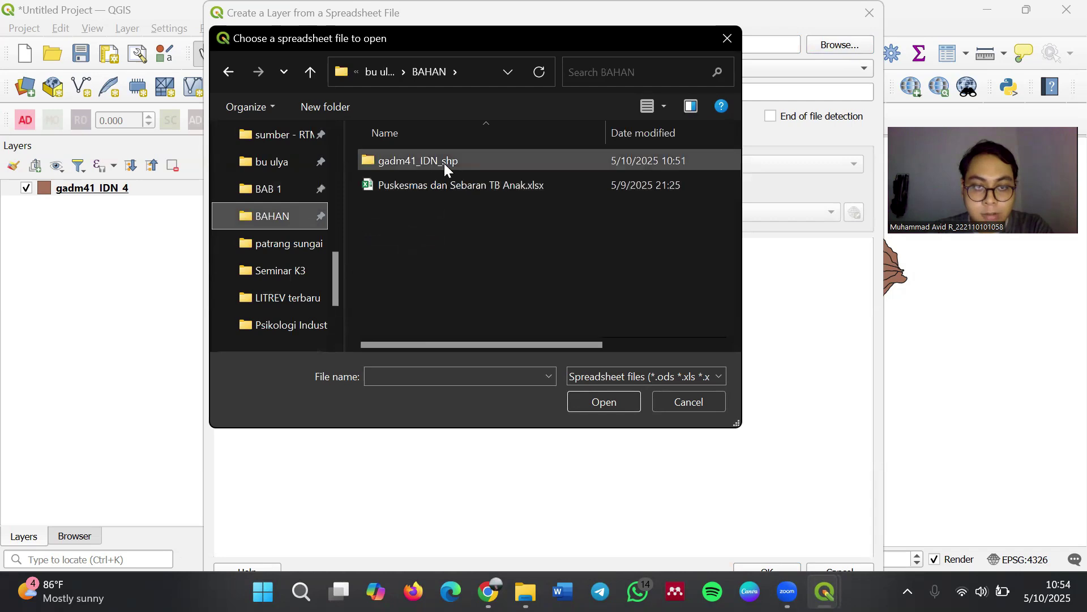
{"action": "left_click", "coordinate": [456, 176]}
{"action": "left_click", "coordinate": [602, 397]}
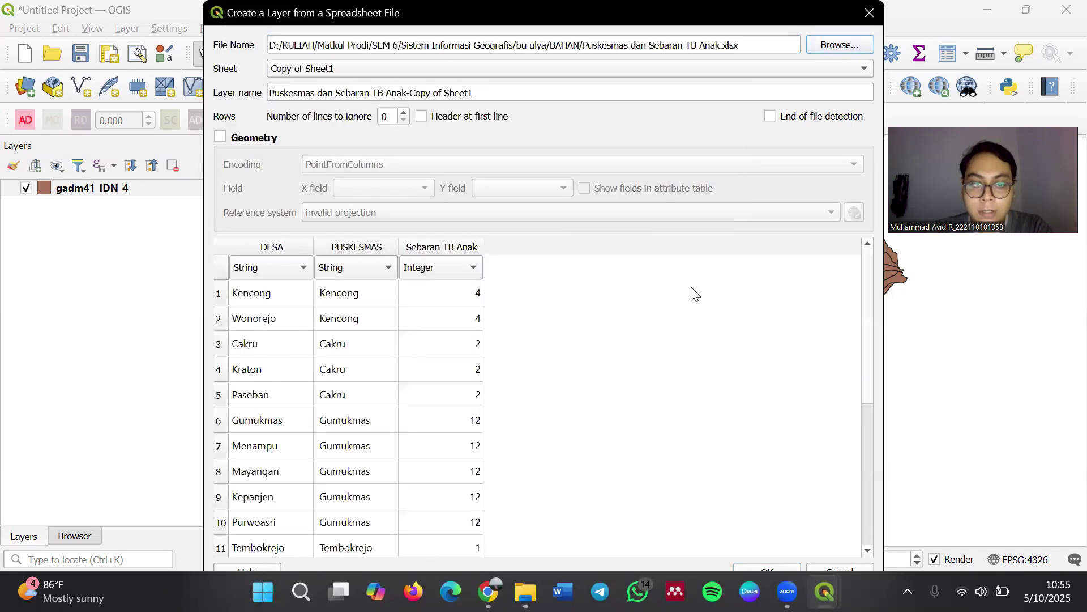
{"action": "left_click_drag", "start_coordinate": [695, 10], "coordinate": [708, 37]}
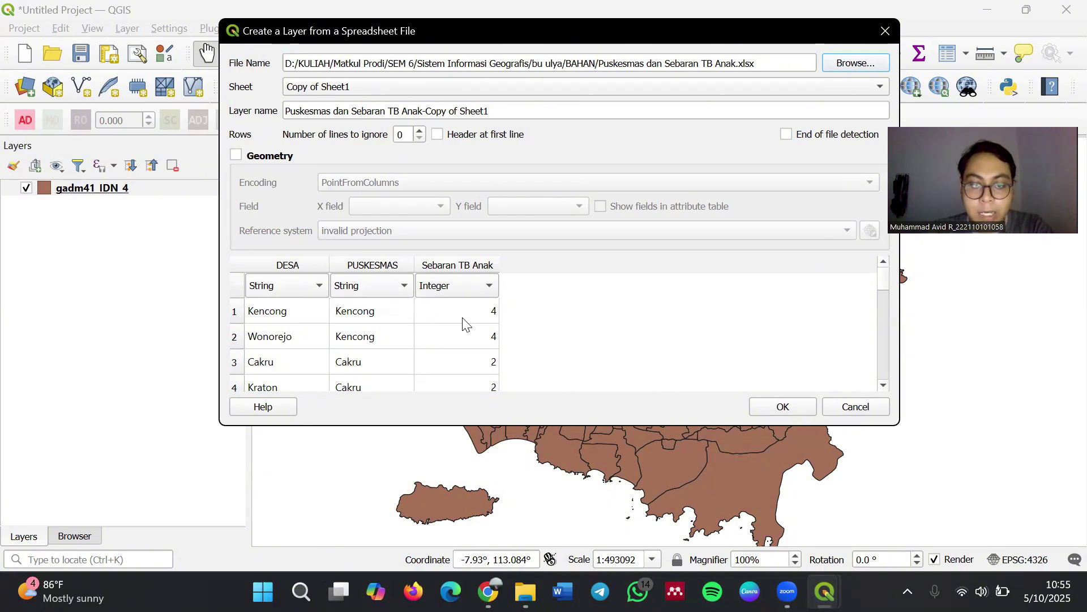
{"action": "left_click", "coordinate": [781, 403]}
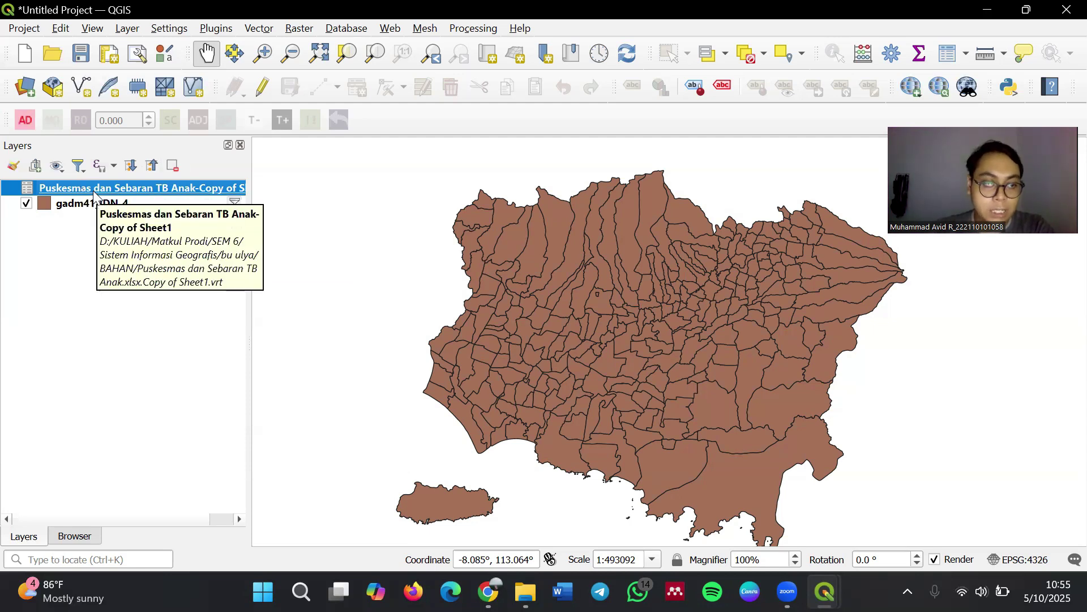
Set up a vector join on gadm41_IDN_4 with the Puskesmas dan Sebaran TB Anak layer, matching DESA to target field NAME_4
{"action": "left_click", "coordinate": [128, 208]}
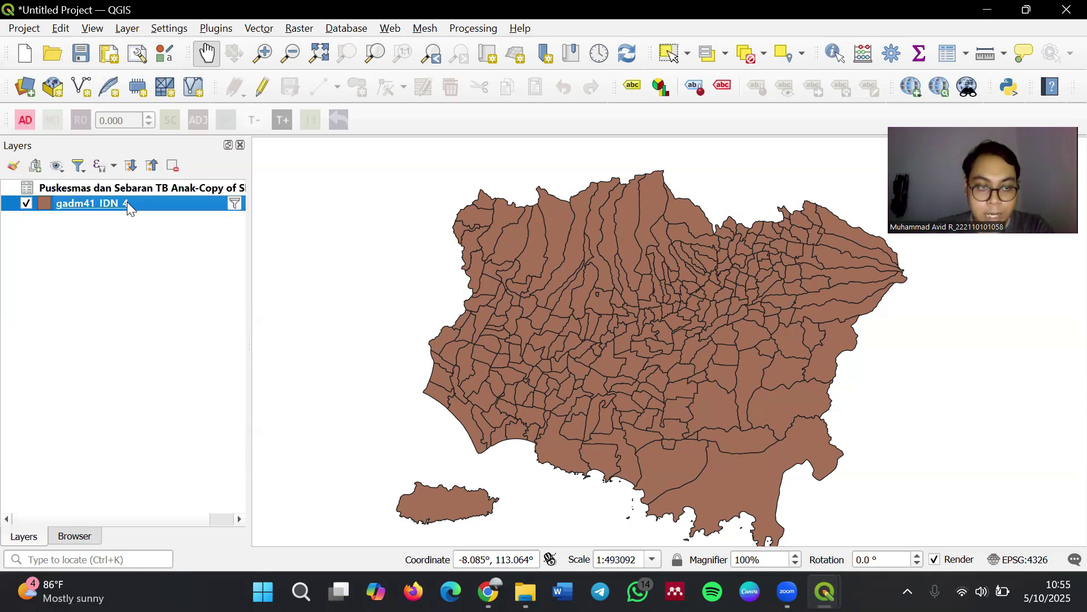
{"action": "right_click", "coordinate": [128, 207]}
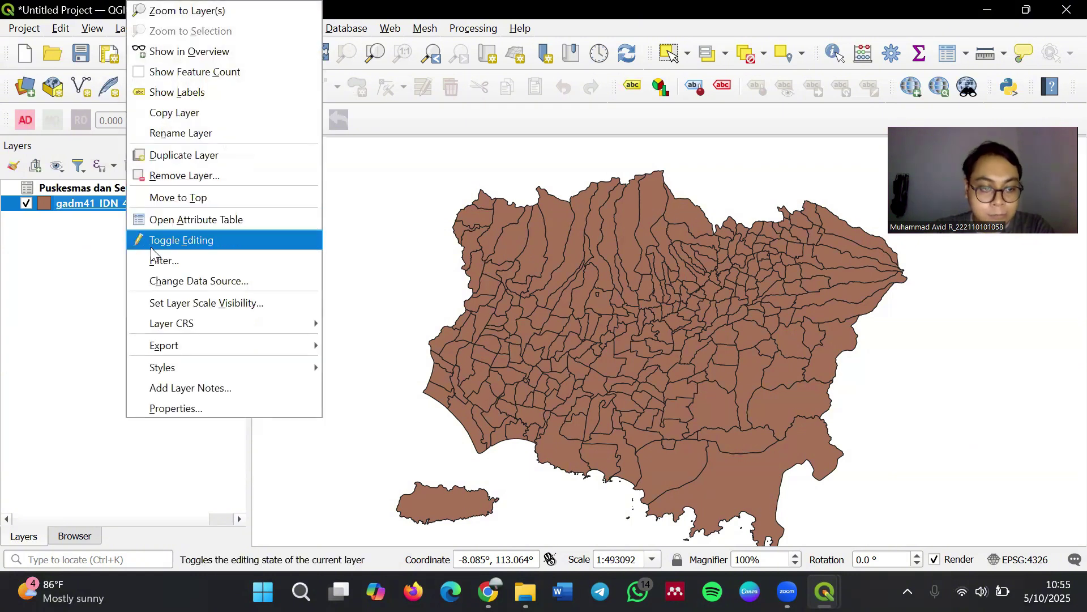
{"action": "left_click", "coordinate": [186, 405]}
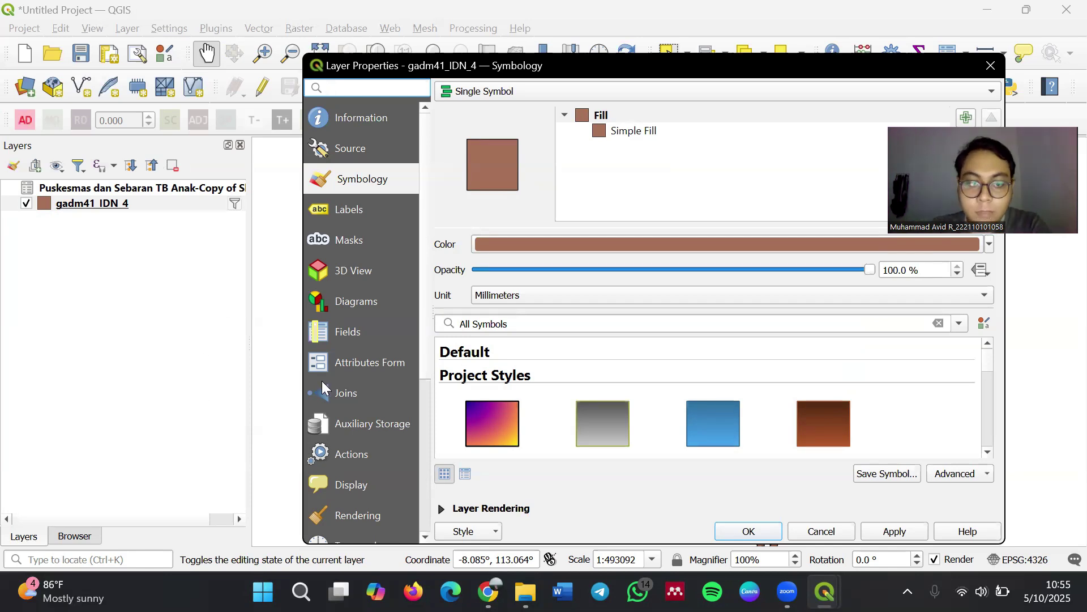
{"action": "left_click", "coordinate": [342, 393]}
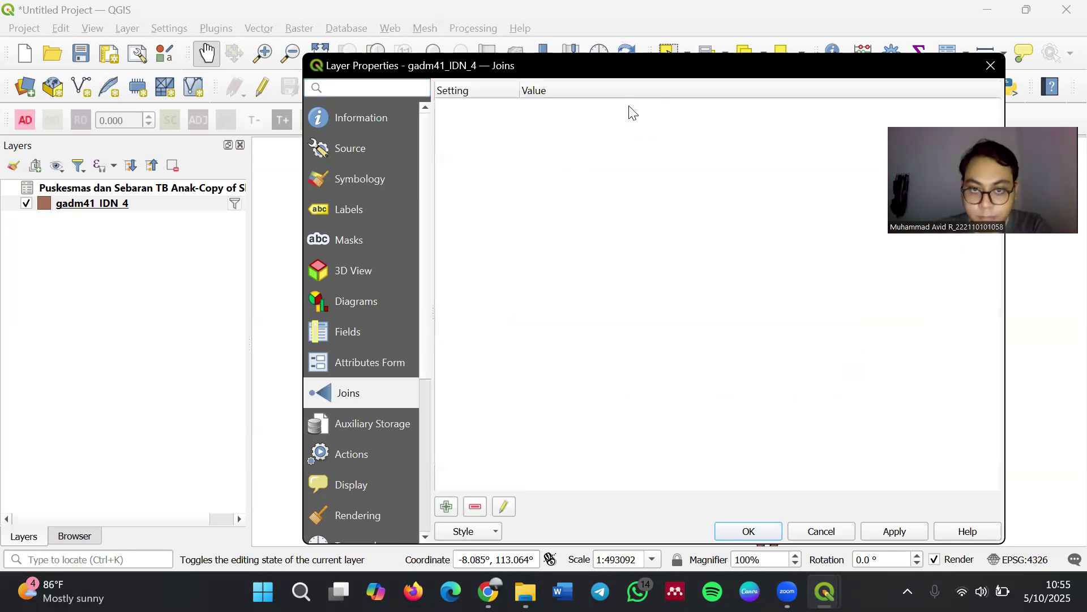
{"action": "left_click_drag", "start_coordinate": [626, 62], "coordinate": [593, 12]}
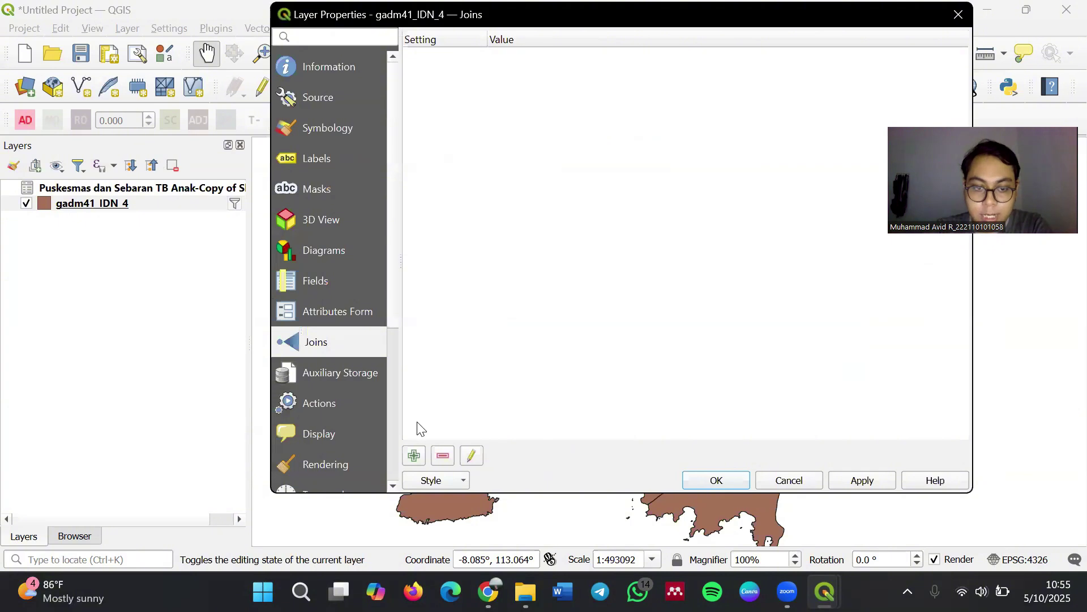
{"action": "left_click", "coordinate": [414, 456]}
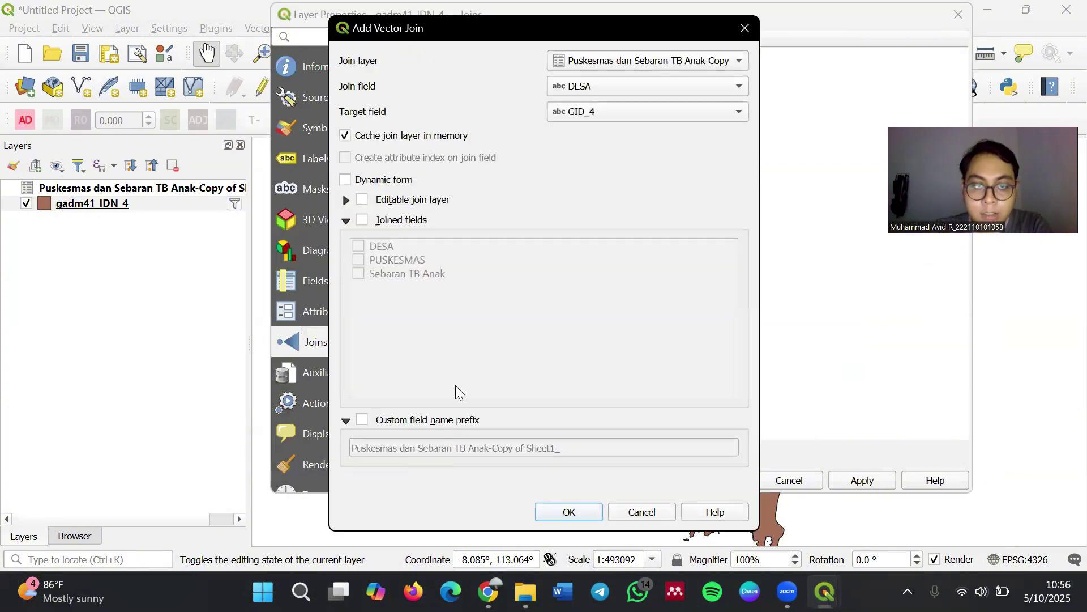
{"action": "left_click", "coordinate": [632, 63]}
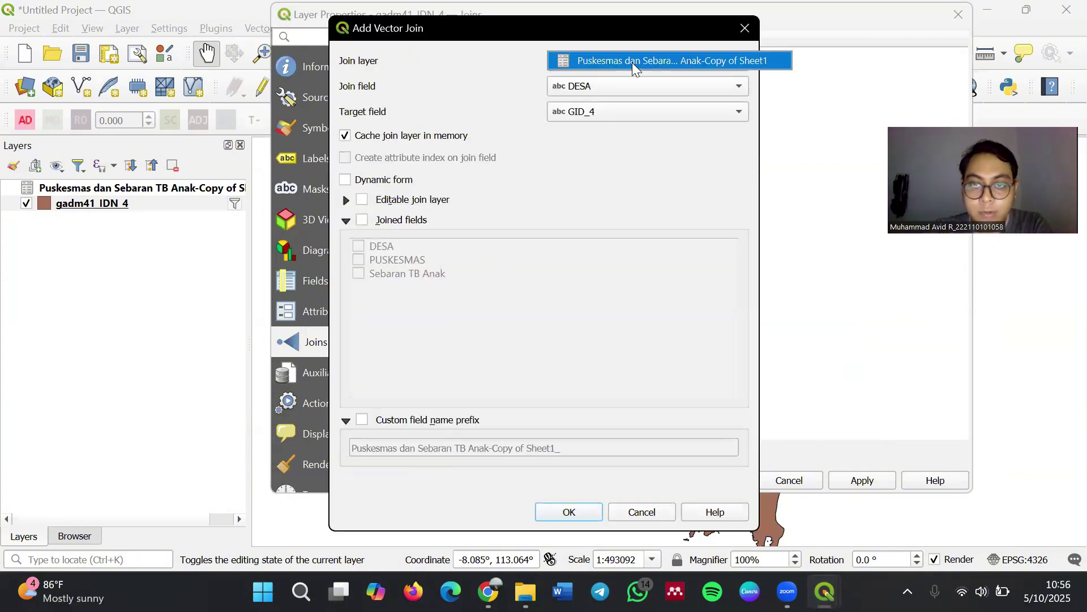
{"action": "left_click", "coordinate": [632, 62]}
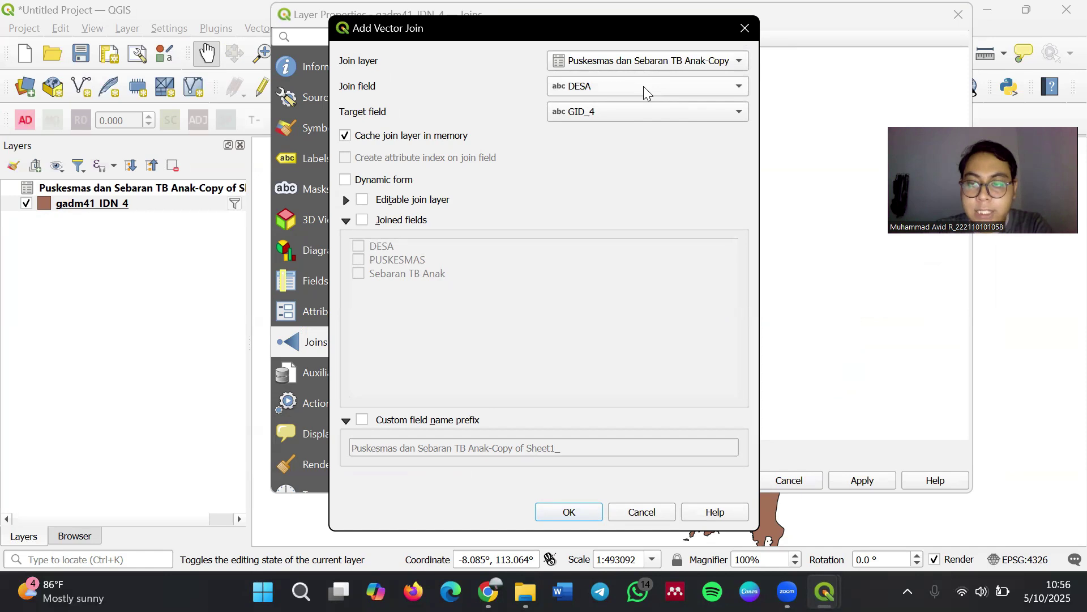
{"action": "left_click", "coordinate": [644, 116]}
{"action": "left_click", "coordinate": [628, 269]}
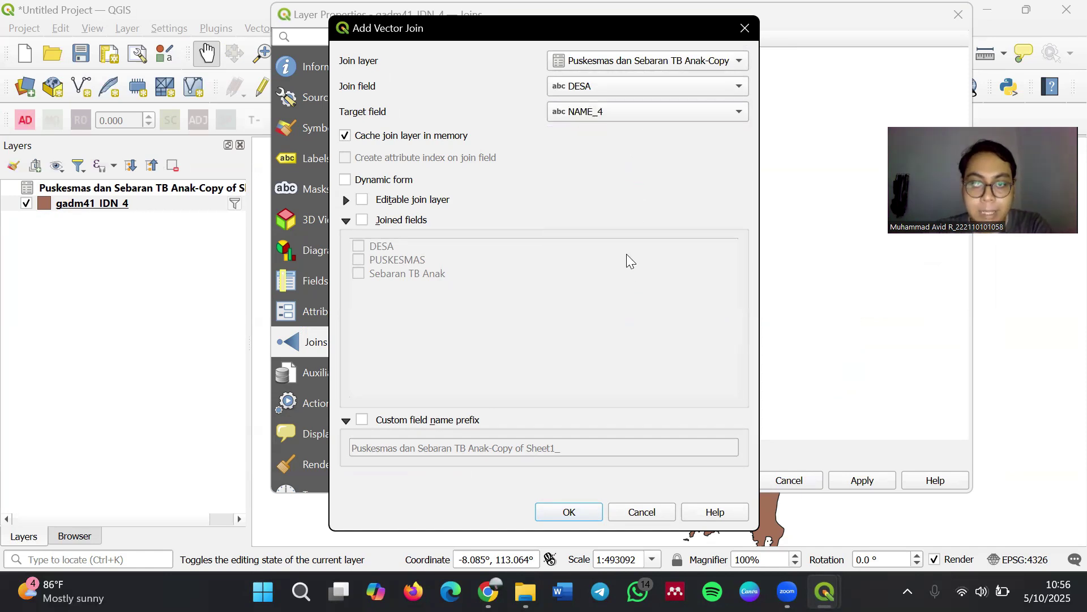
Restrict the joined fields to DESA, PUSKESMAS and Sebaran TB Anak, and apply the join to gadm41_IDN_4
{"action": "left_click", "coordinate": [361, 220]}
{"action": "left_click", "coordinate": [359, 246]}
{"action": "left_click", "coordinate": [359, 259]}
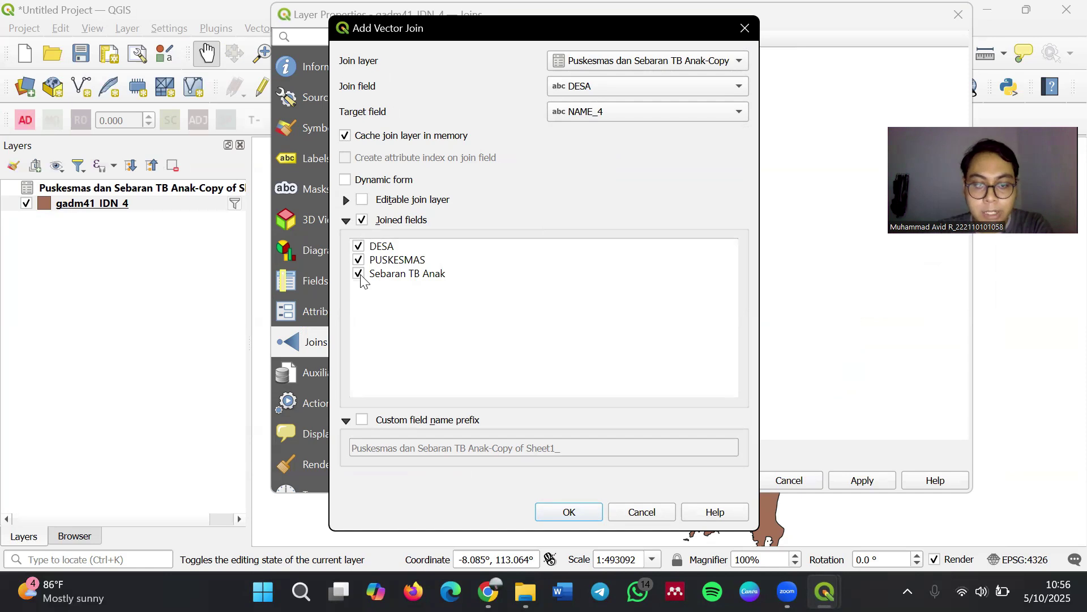
{"action": "left_click_drag", "start_coordinate": [599, 25], "coordinate": [603, 9]}
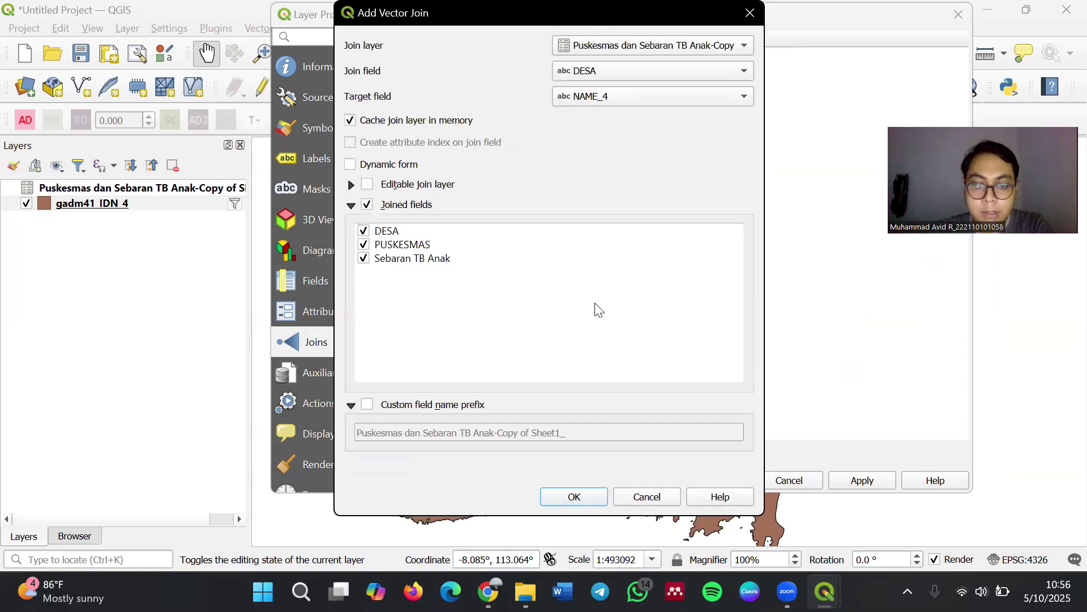
{"action": "left_click", "coordinate": [574, 497]}
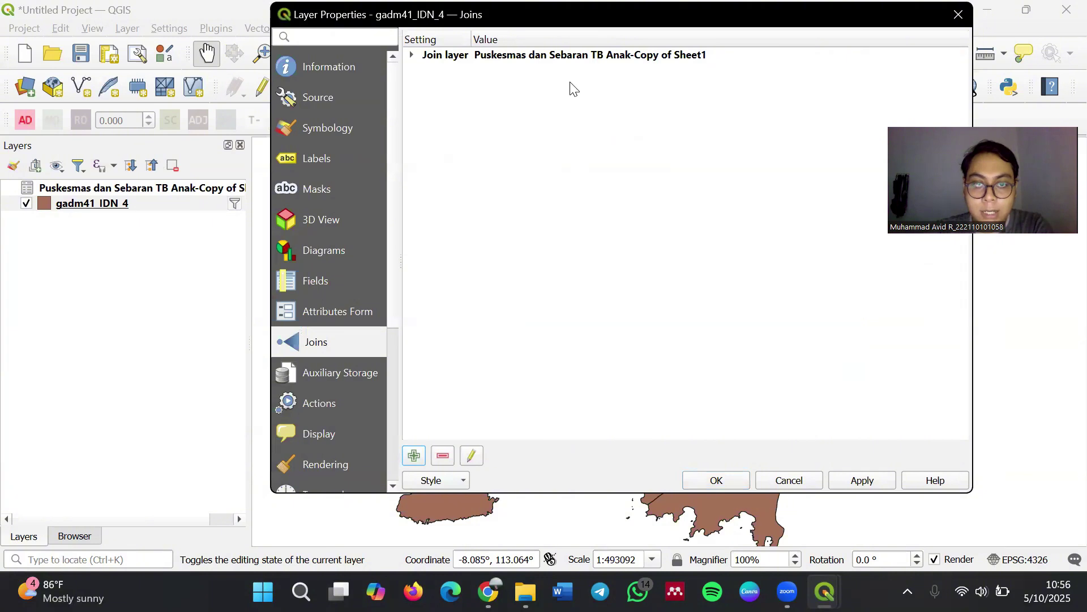
{"action": "left_click", "coordinate": [864, 481]}
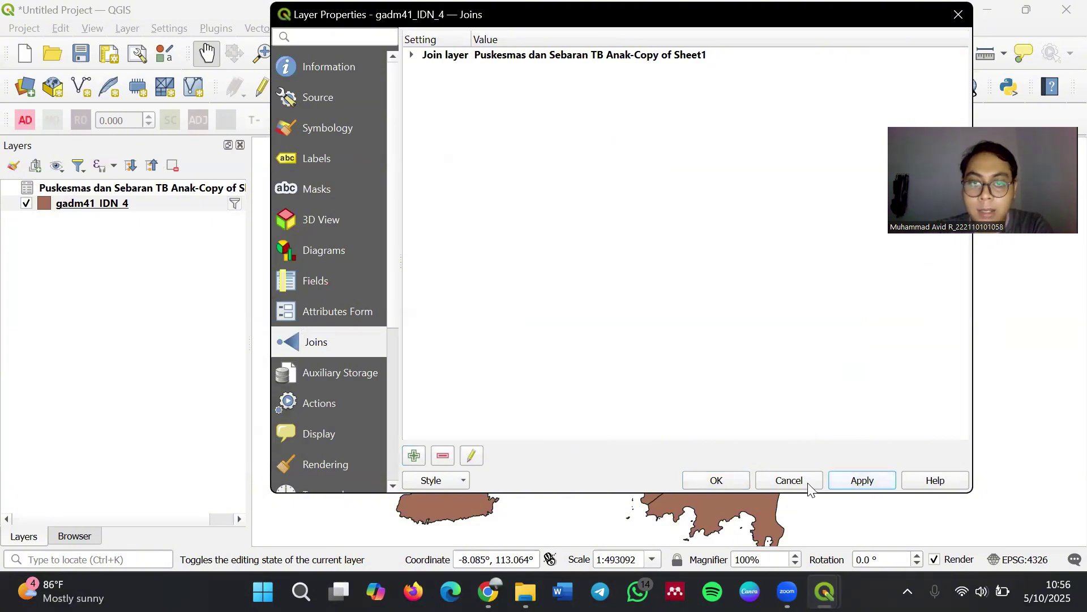
{"action": "left_click", "coordinate": [719, 480]}
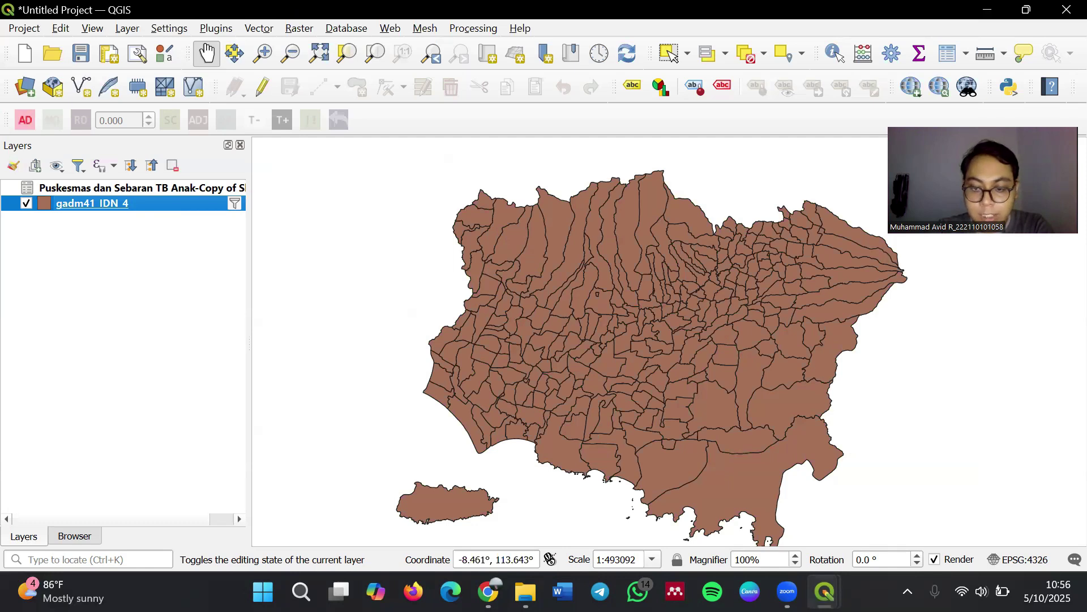
Examine the joined village, health centre and TB case columns through all rows of the gadm41_IDN_4 attribute table, and return to the map
{"action": "mouse_move", "coordinate": [824, 592]}
{"action": "left_click", "coordinate": [917, 504]}
{"action": "key", "text": "super+Up"}
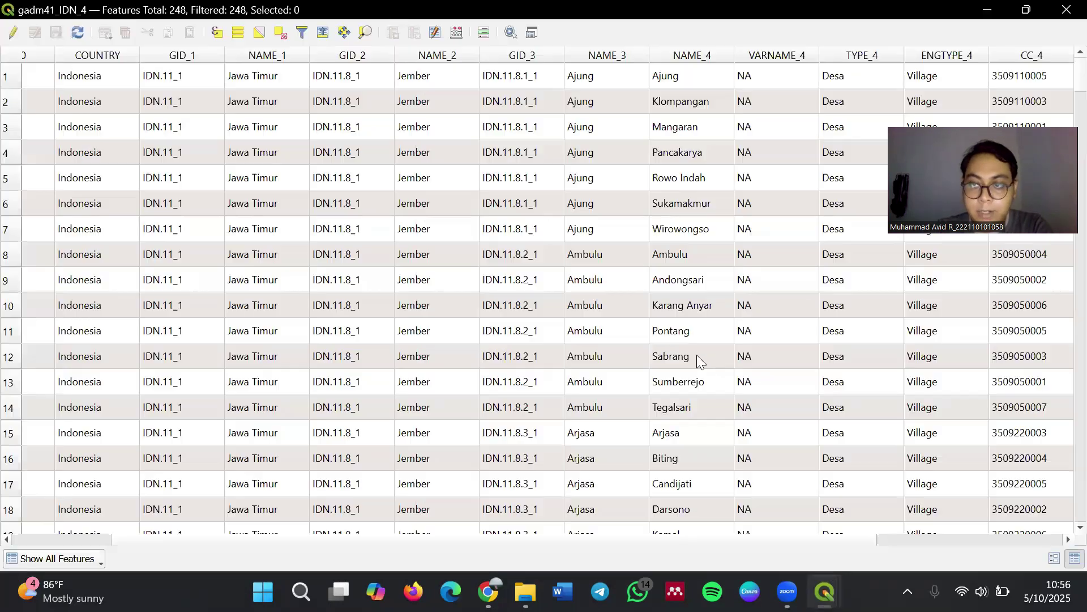
{"action": "scroll", "coordinate": [696, 355], "scroll_direction": "right", "scroll_amount": 5}
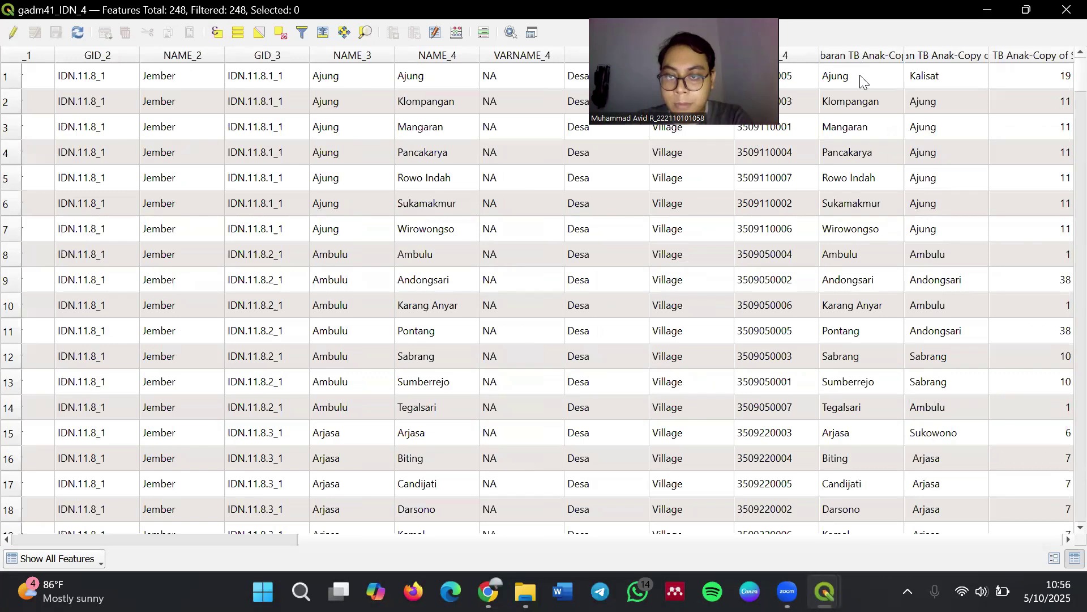
{"action": "scroll", "coordinate": [855, 76], "scroll_direction": "down", "scroll_amount": 1}
{"action": "scroll", "coordinate": [847, 72], "scroll_direction": "up", "scroll_amount": 1}
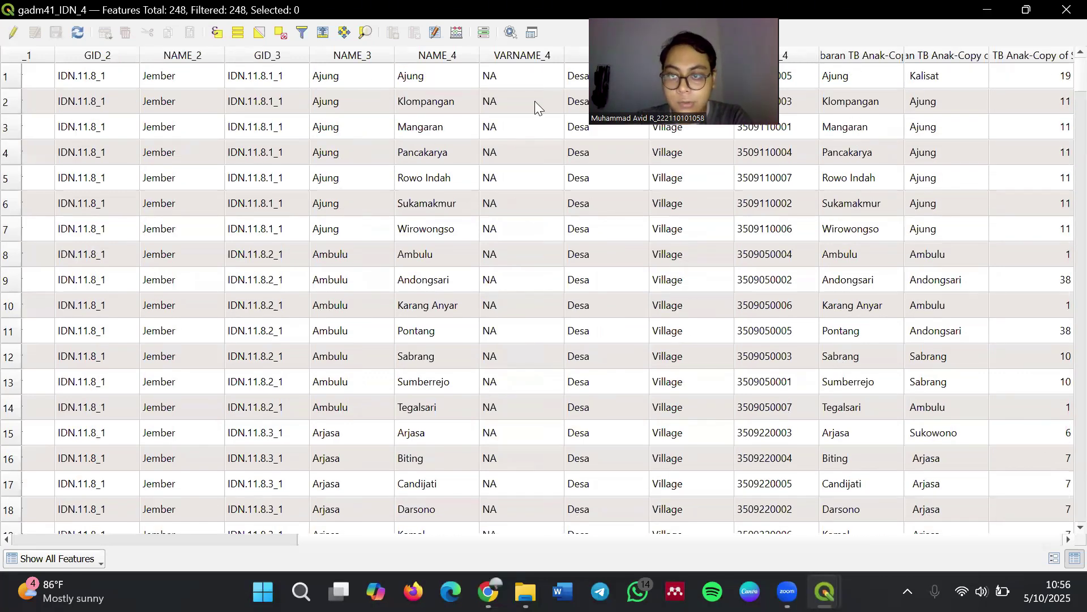
{"action": "scroll", "coordinate": [945, 305], "scroll_direction": "down", "scroll_amount": 2}
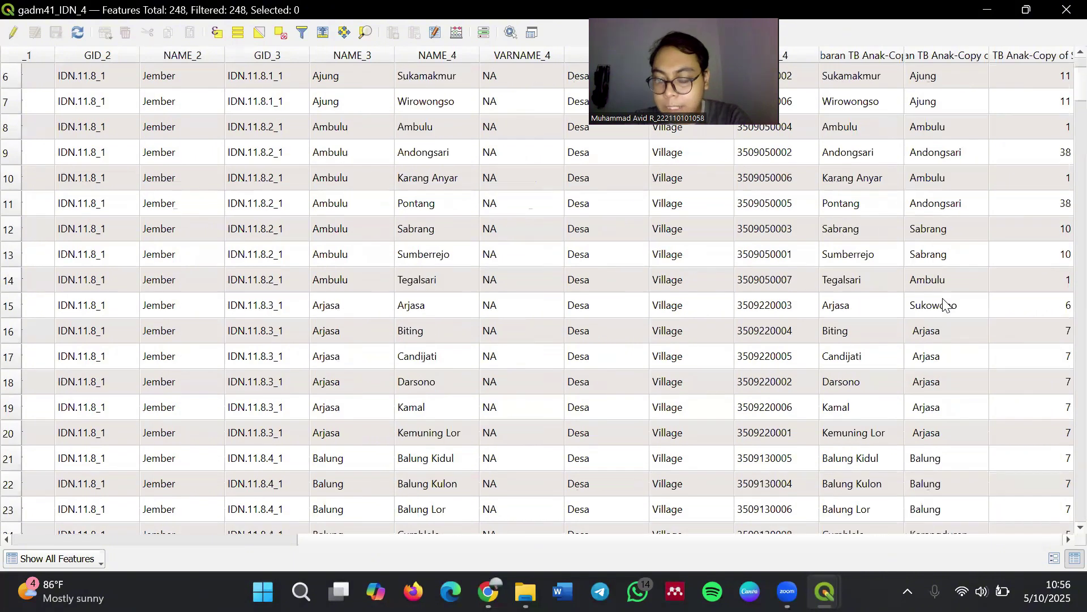
{"action": "scroll", "coordinate": [944, 305], "scroll_direction": "down", "scroll_amount": 3}
{"action": "scroll", "coordinate": [945, 305], "scroll_direction": "down", "scroll_amount": 5}
{"action": "scroll", "coordinate": [943, 300], "scroll_direction": "down", "scroll_amount": 7}
{"action": "scroll", "coordinate": [944, 301], "scroll_direction": "down", "scroll_amount": 14}
{"action": "scroll", "coordinate": [944, 305], "scroll_direction": "down", "scroll_amount": 12}
{"action": "scroll", "coordinate": [943, 300], "scroll_direction": "down", "scroll_amount": 9}
{"action": "scroll", "coordinate": [942, 298], "scroll_direction": "down", "scroll_amount": 18}
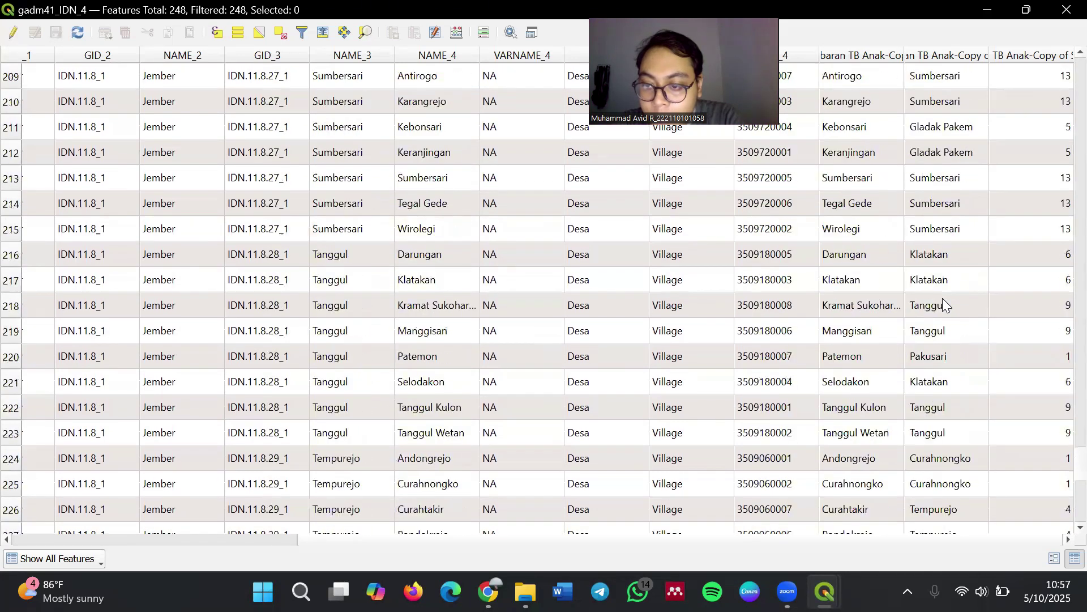
{"action": "scroll", "coordinate": [943, 298], "scroll_direction": "down", "scroll_amount": 7}
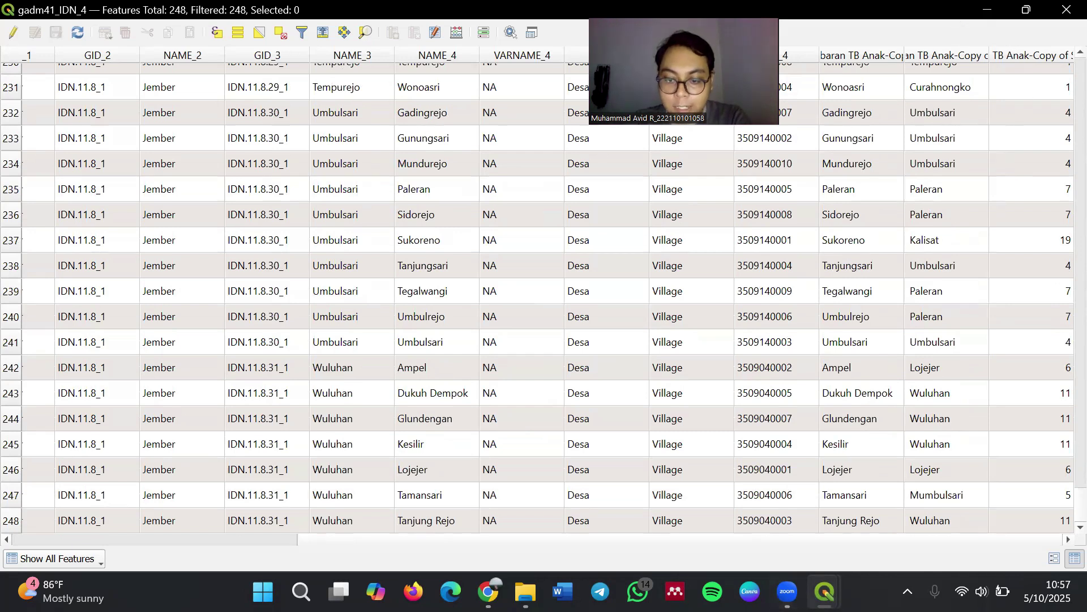
{"action": "mouse_move", "coordinate": [824, 592]}
{"action": "left_click", "coordinate": [753, 494]}
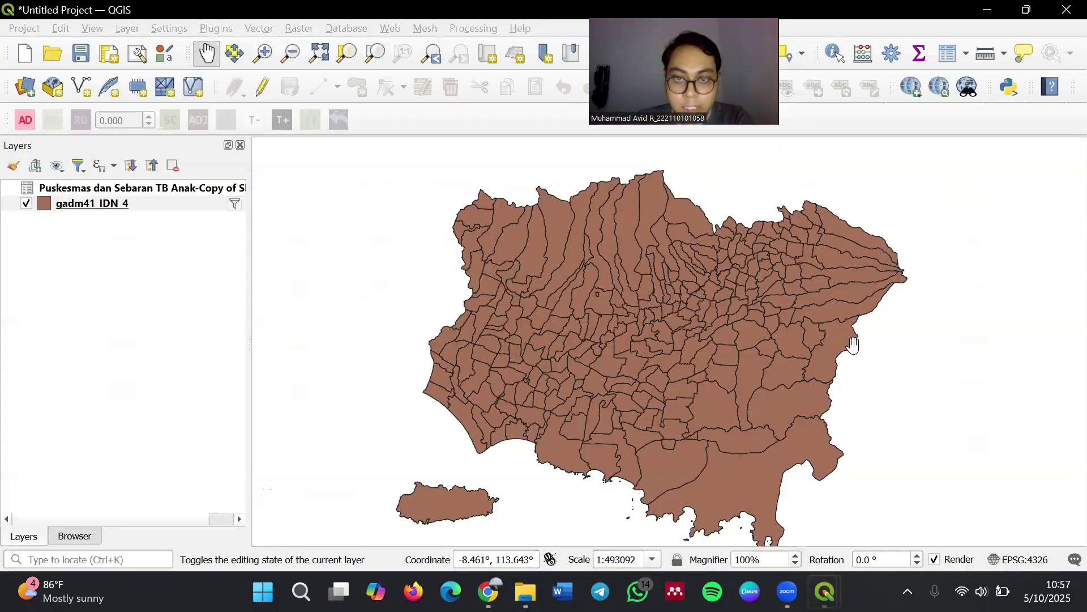
Set up a Dissolve of gadm41_IDN_4 using the joined PUSKESMAS column as the only dissolve field
{"action": "left_click_drag", "start_coordinate": [898, 344], "coordinate": [898, 324]}
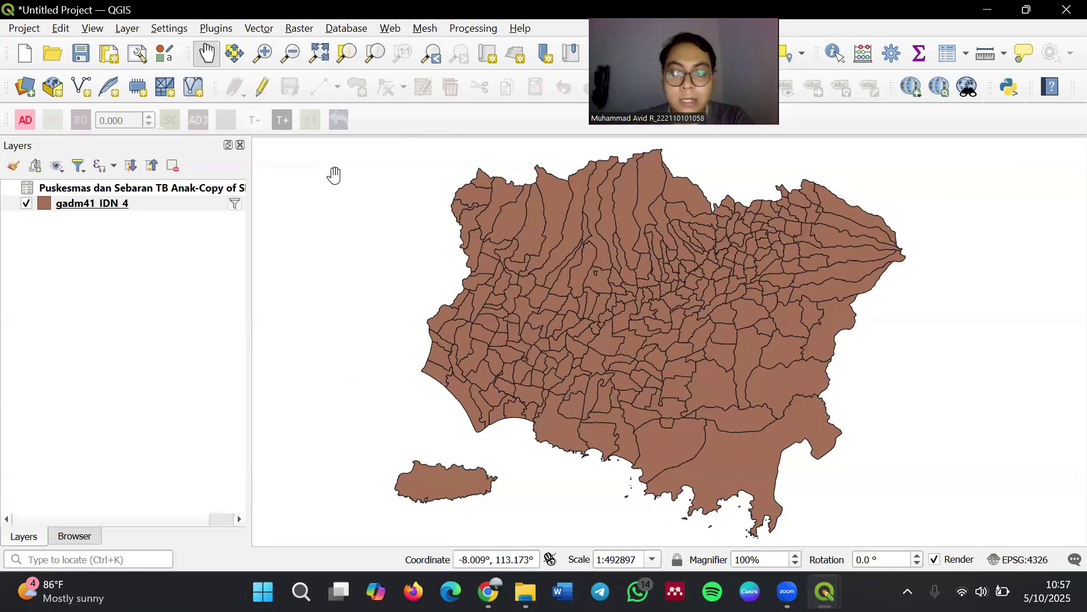
{"action": "left_click", "coordinate": [259, 29]}
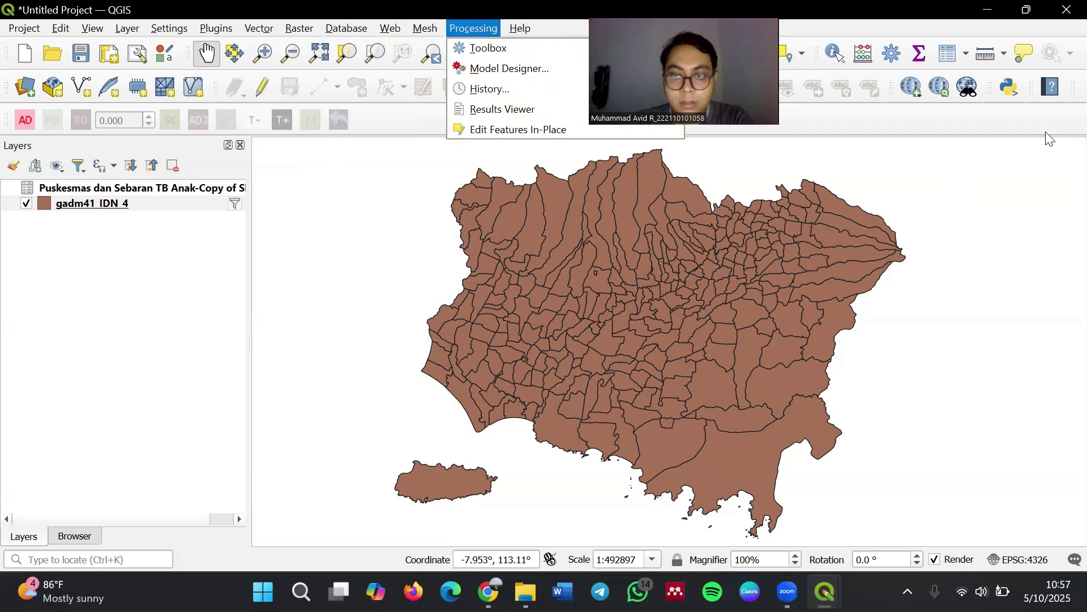
{"action": "mouse_move", "coordinate": [259, 28]}
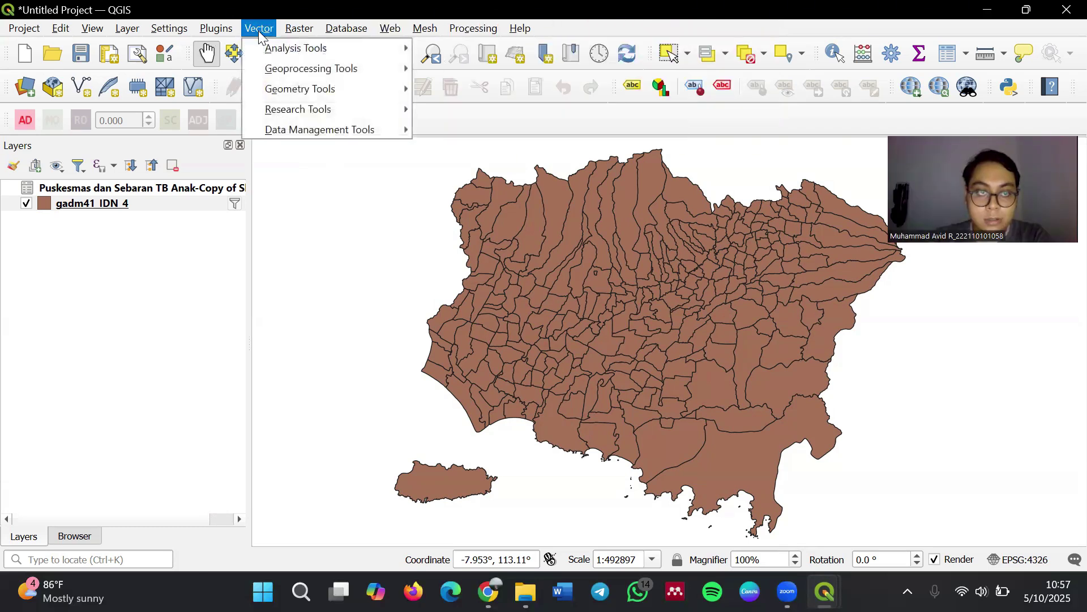
{"action": "mouse_move", "coordinate": [313, 66]}
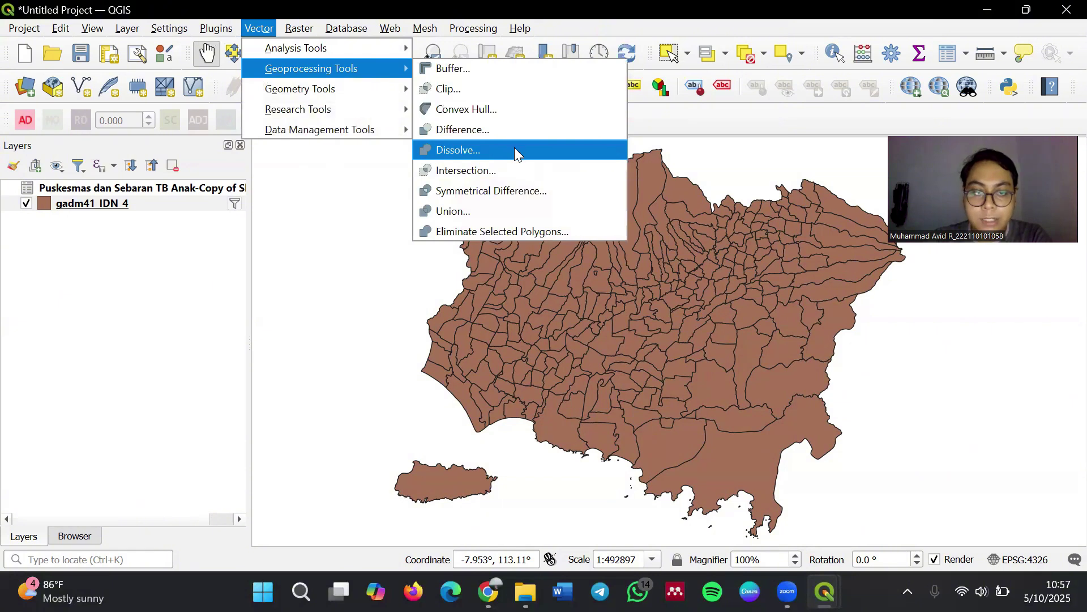
{"action": "left_click", "coordinate": [514, 148]}
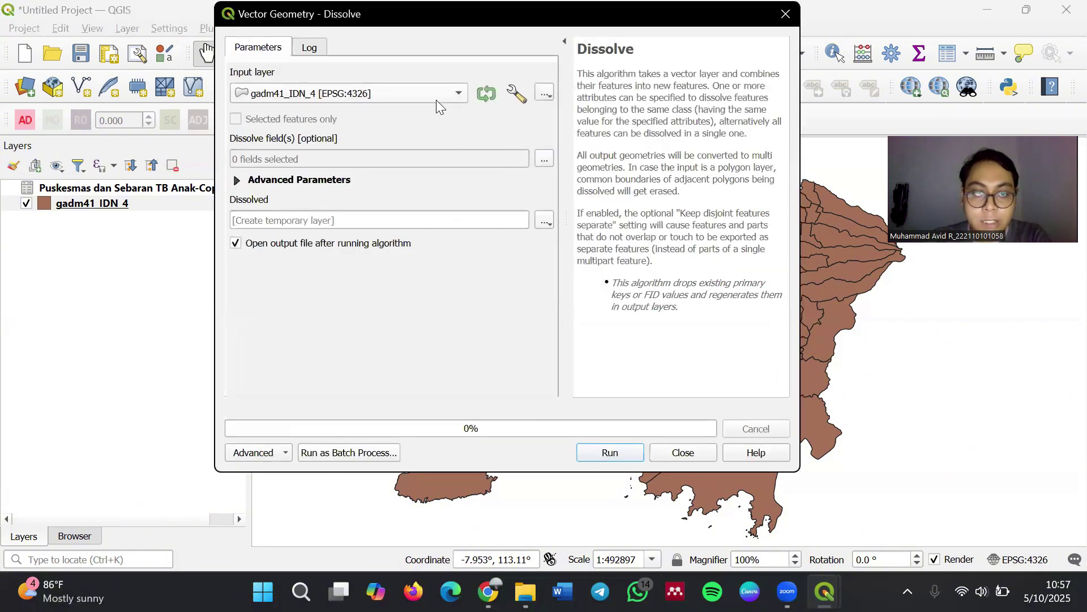
{"action": "left_click", "coordinate": [436, 99]}
{"action": "left_click", "coordinate": [436, 100]}
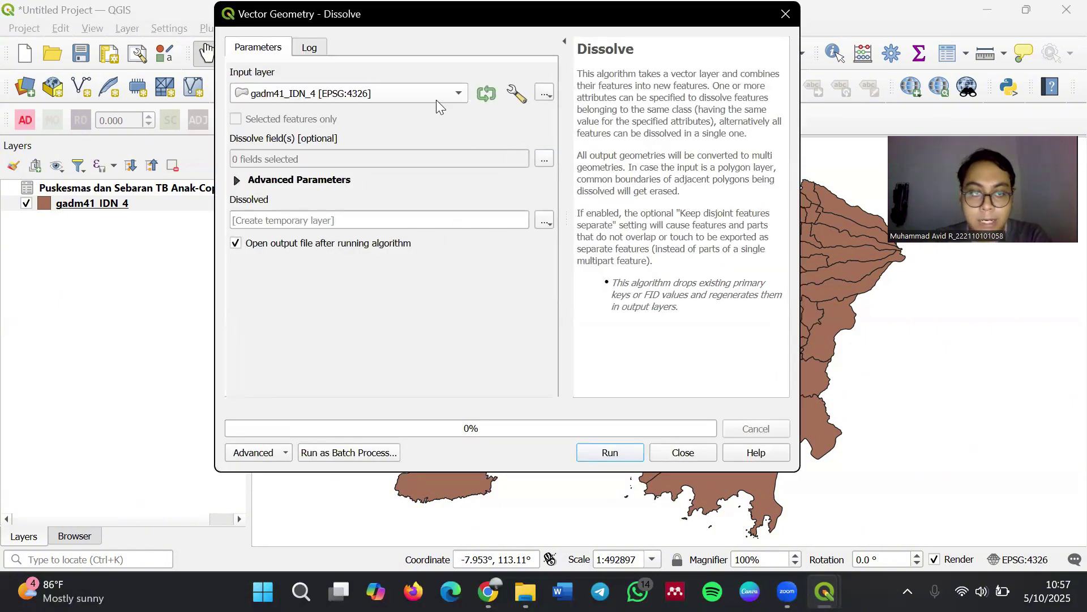
{"action": "left_click", "coordinate": [544, 158]}
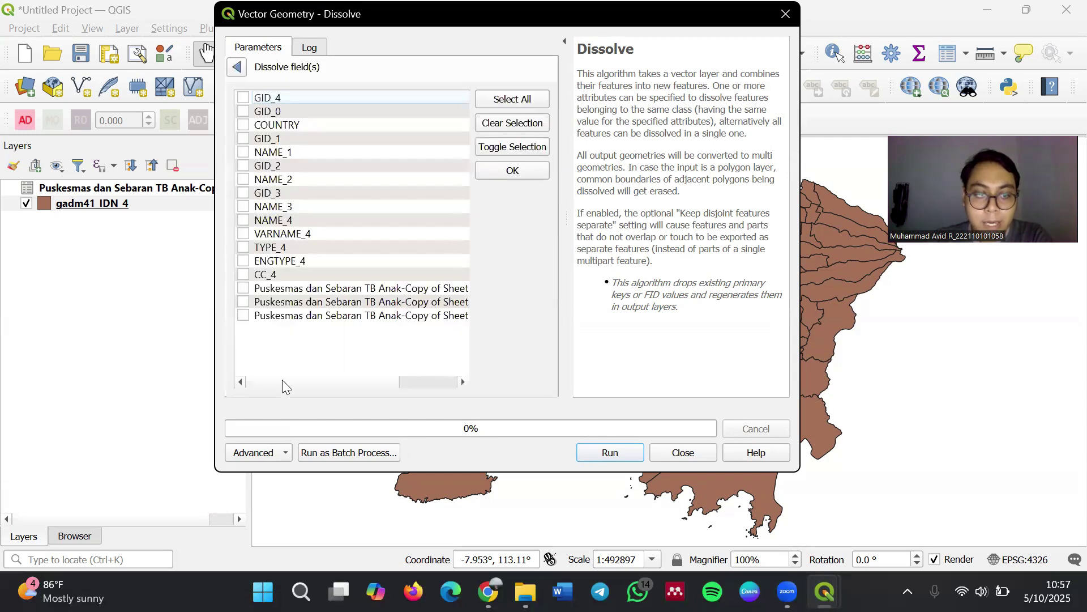
{"action": "left_click", "coordinate": [393, 382]}
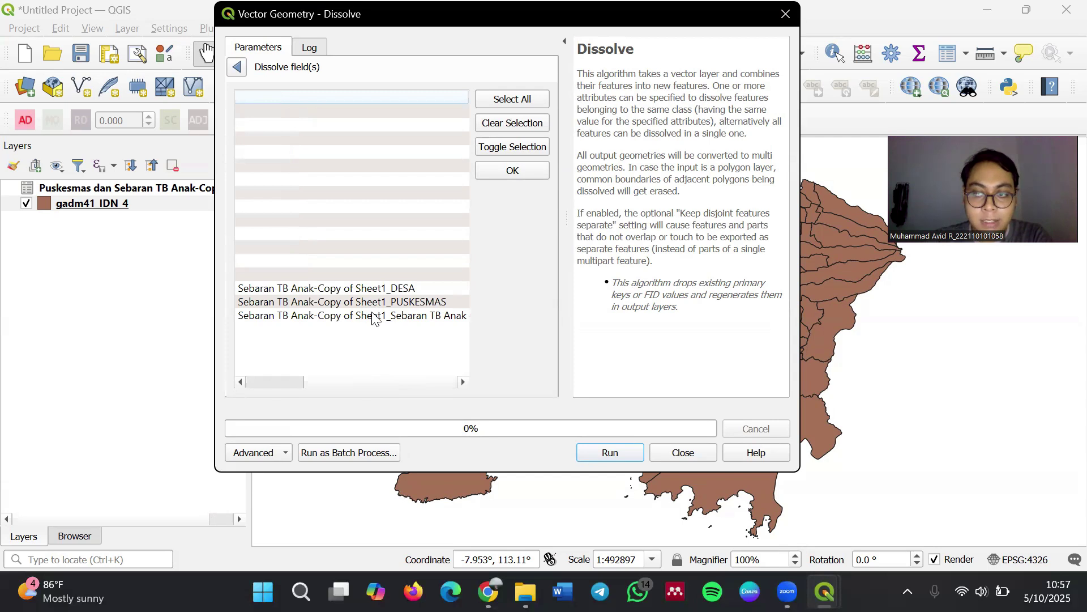
{"action": "left_click", "coordinate": [283, 385]}
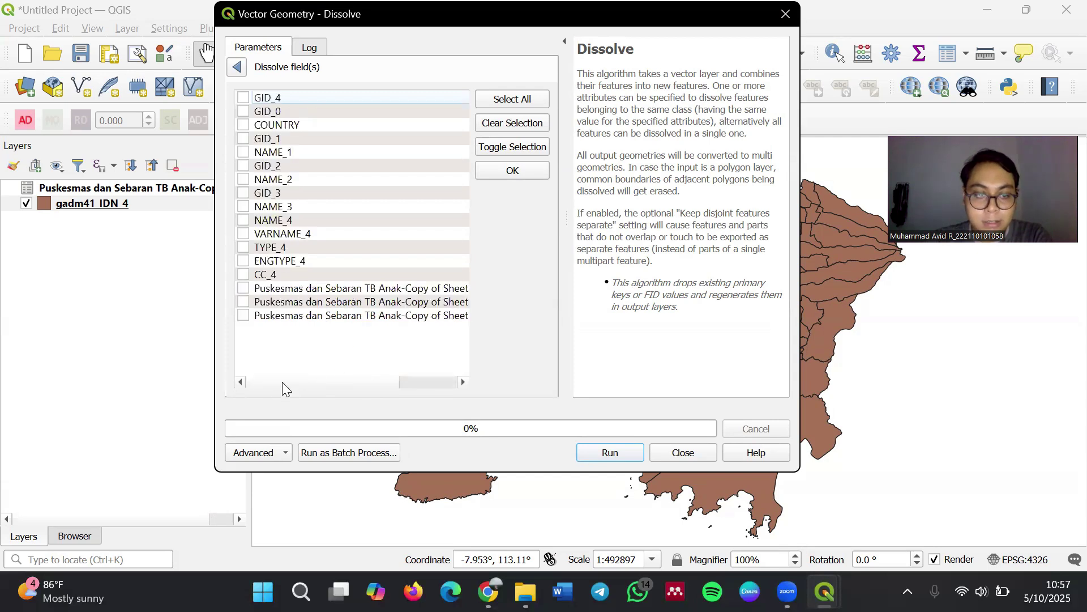
{"action": "left_click", "coordinate": [244, 302]}
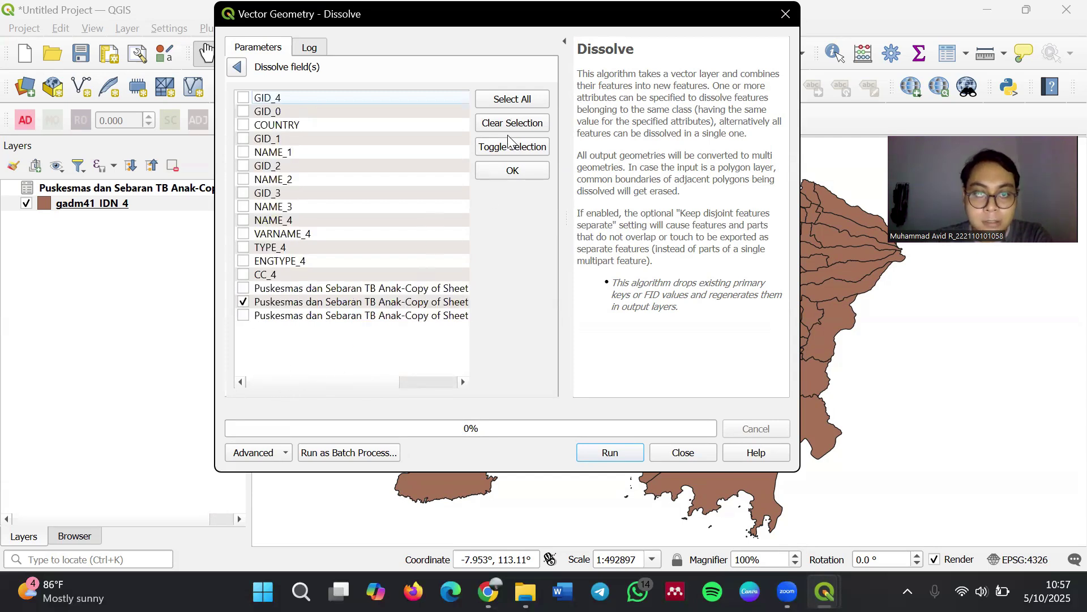
{"action": "left_click", "coordinate": [238, 68]}
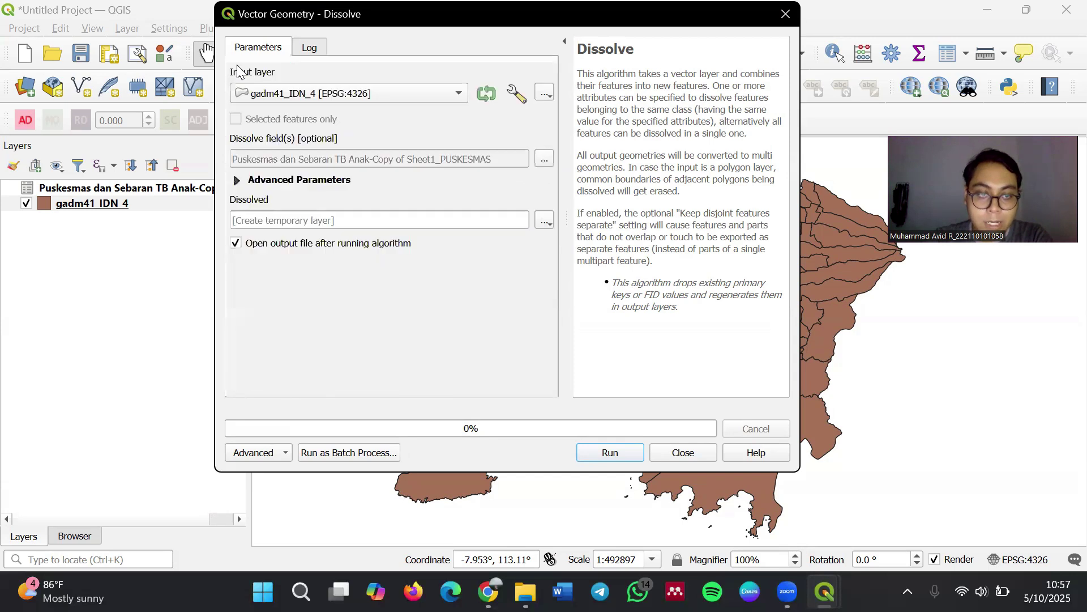
Set the dissolve output to a GPKG file named dissolve puskesmas jember in the BAHAN folder, and run the dissolve
{"action": "left_click", "coordinate": [545, 220]}
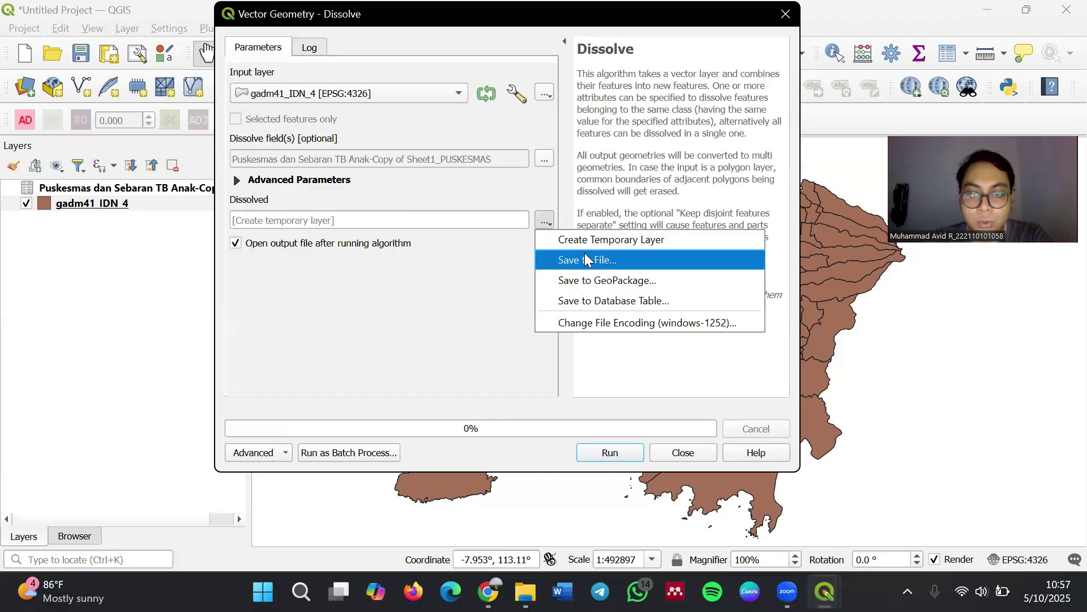
{"action": "left_click", "coordinate": [587, 259]}
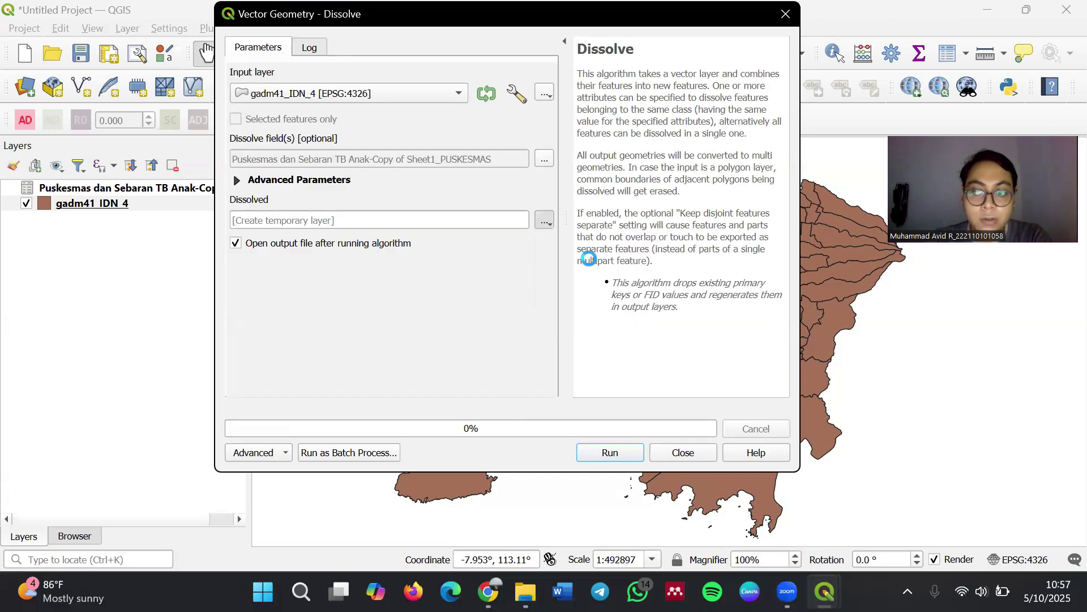
{"action": "scroll", "coordinate": [302, 256], "scroll_direction": "down", "scroll_amount": 5}
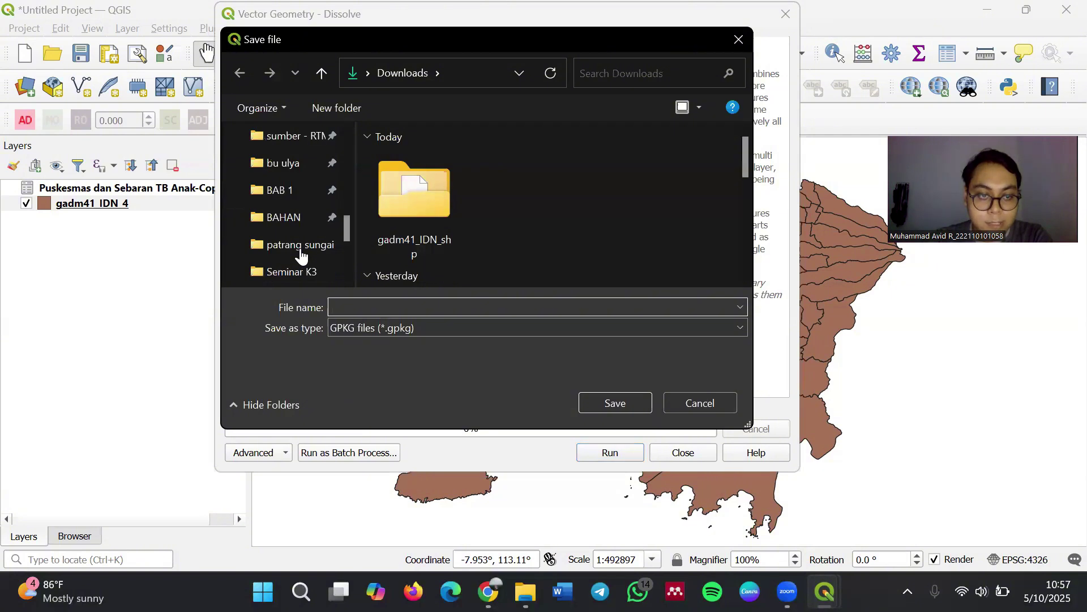
{"action": "left_click", "coordinate": [301, 217]}
{"action": "left_click", "coordinate": [397, 338]}
{"action": "type", "text": "diso"}
{"action": "key", "text": "BackSpace"}
{"action": "type", "text": "ssolve ps"}
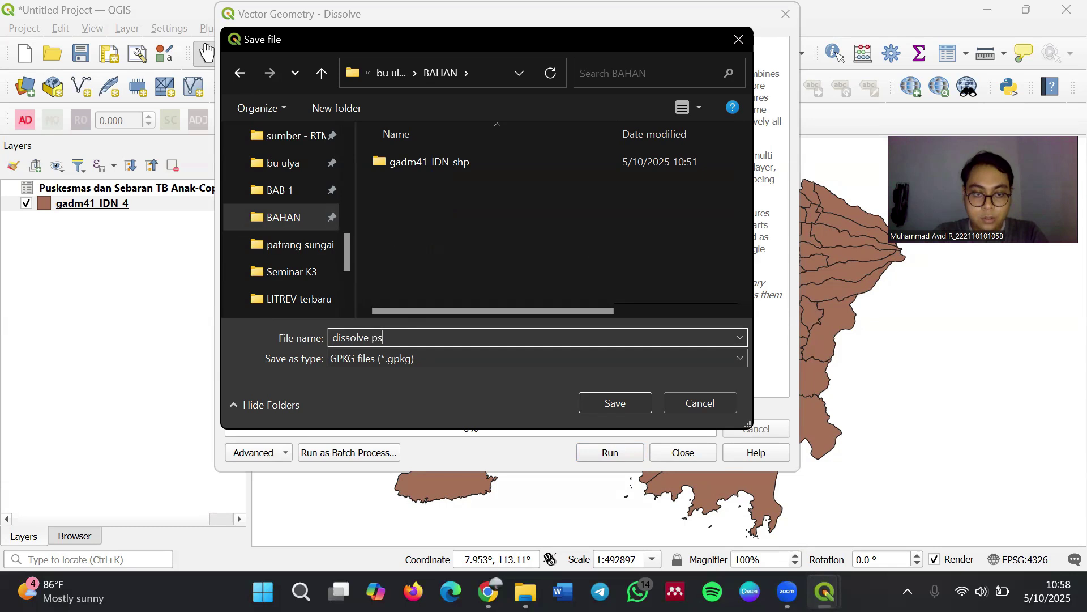
{"action": "key", "text": "BackSpace"}
{"action": "type", "text": "y"}
{"action": "key", "text": "BackSpace"}
{"action": "type", "text": "us"}
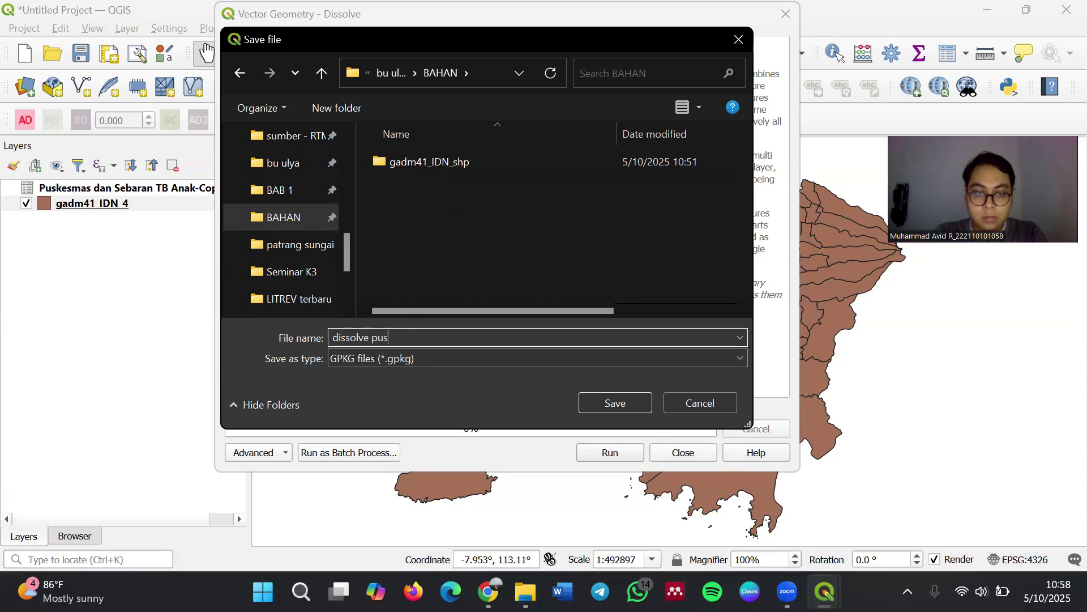
{"action": "type", "text": "kesmas jember"}
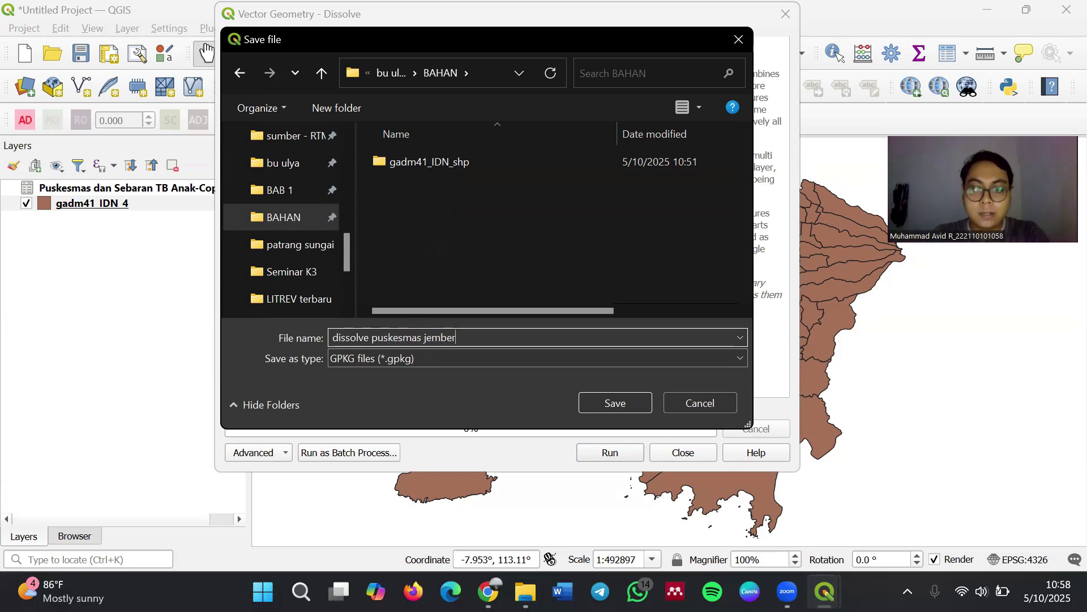
{"action": "left_click", "coordinate": [625, 402]}
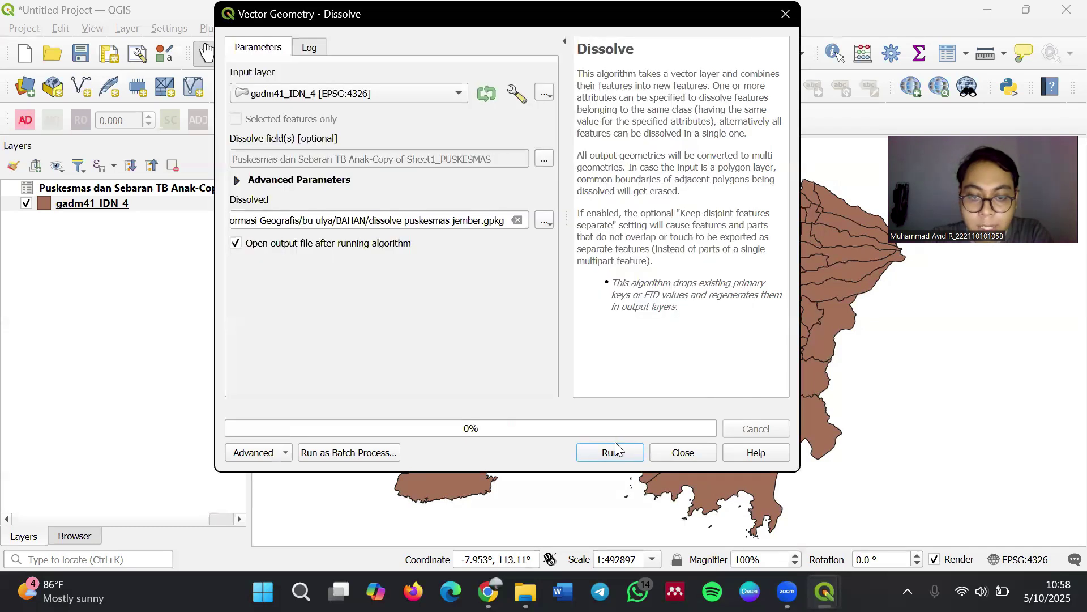
{"action": "left_click", "coordinate": [617, 443]}
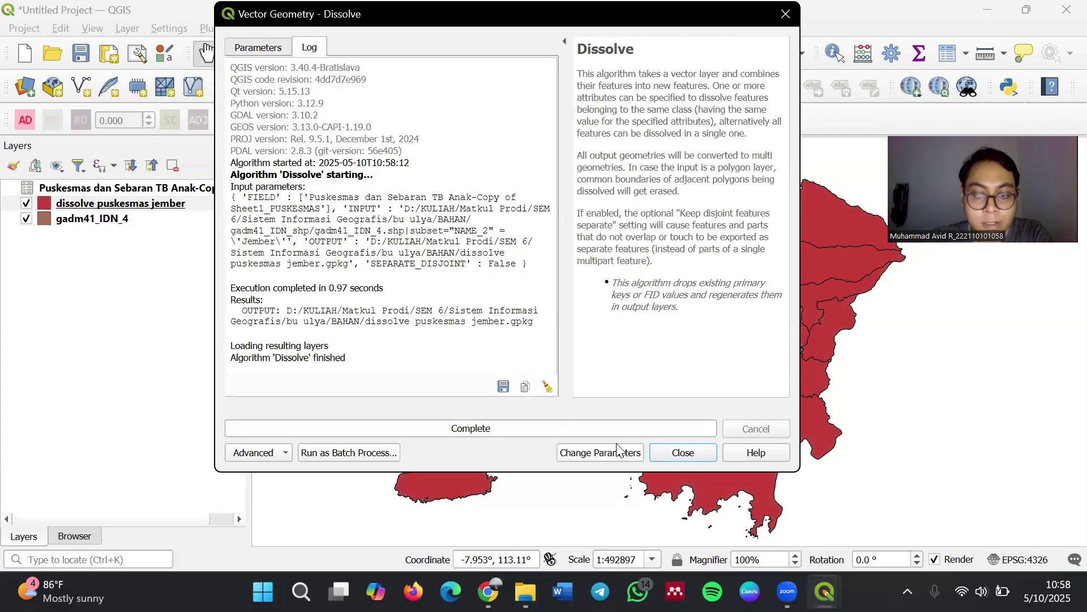
{"action": "left_click", "coordinate": [682, 453]}
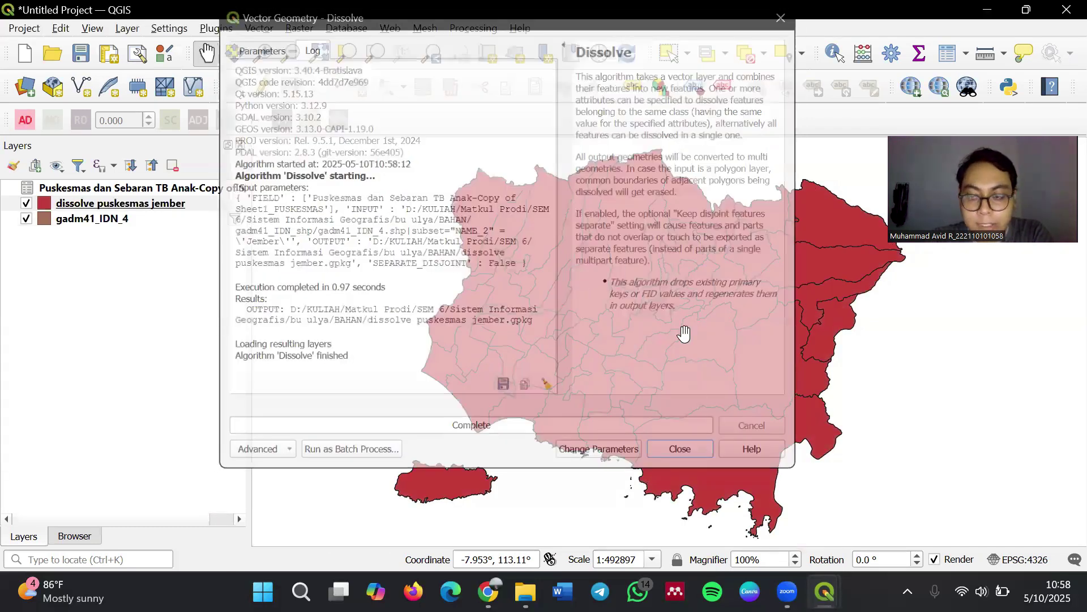
Compare the dissolved health centre areas with the village boundaries by temporarily hiding the dissolve puskesmas jember layer
{"action": "left_click_drag", "start_coordinate": [684, 334], "coordinate": [641, 308]}
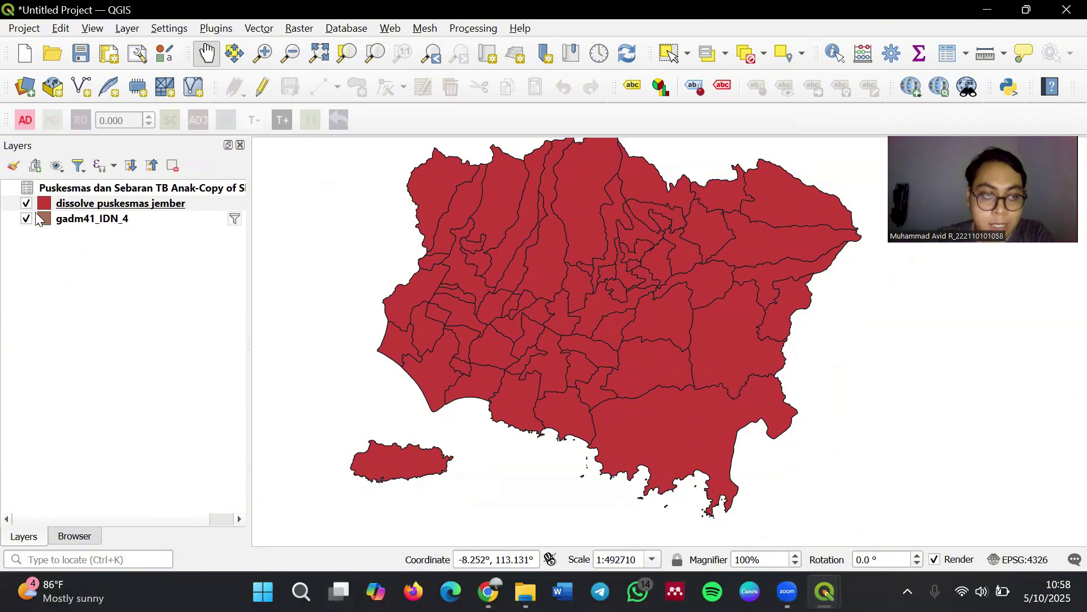
{"action": "left_click", "coordinate": [26, 204]}
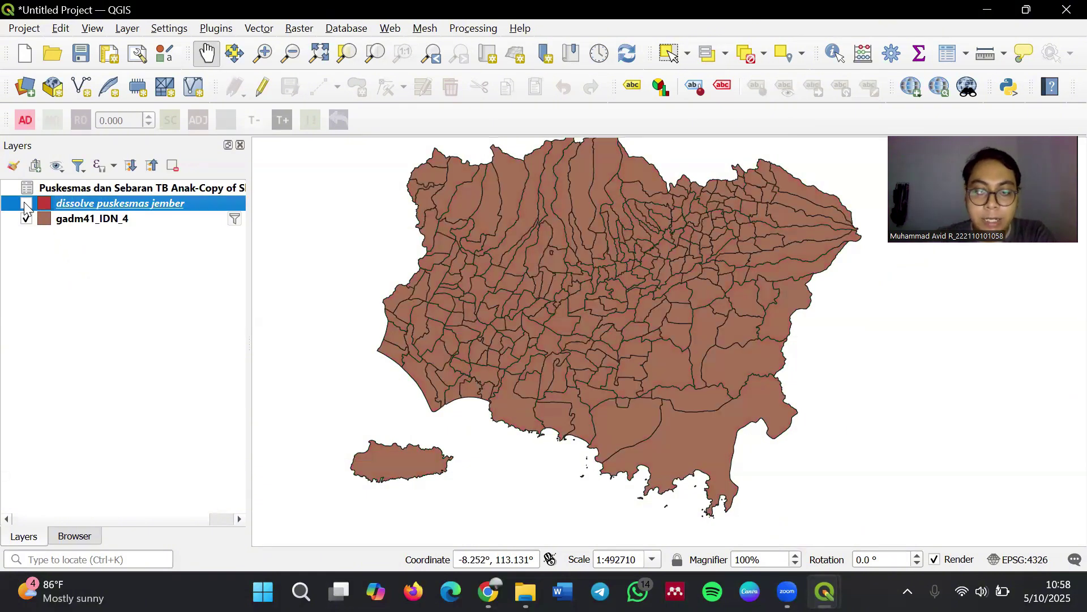
{"action": "left_click", "coordinate": [26, 204]}
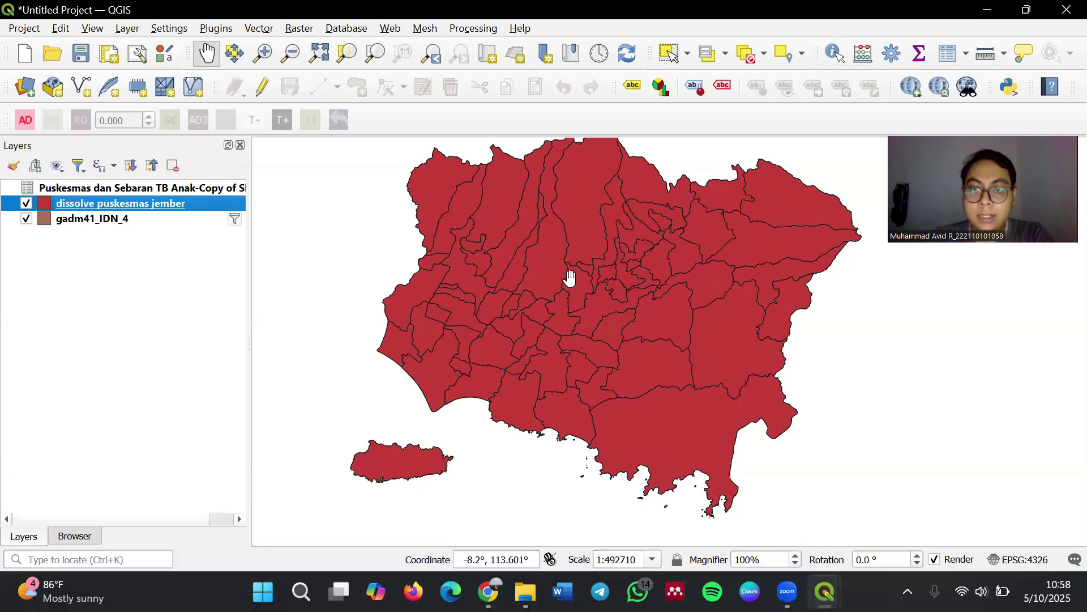
{"action": "left_click_drag", "start_coordinate": [570, 277], "coordinate": [612, 284]}
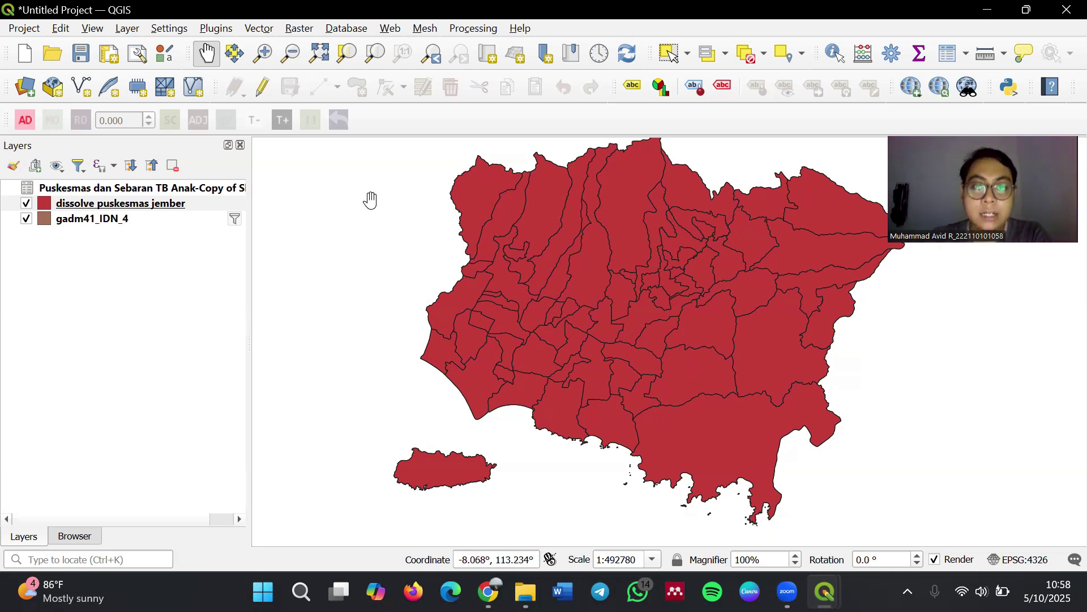
Enable single labels on the dissolve puskesmas jember layer, using the joined PUSKESMAS column as the label value
{"action": "right_click", "coordinate": [202, 202]}
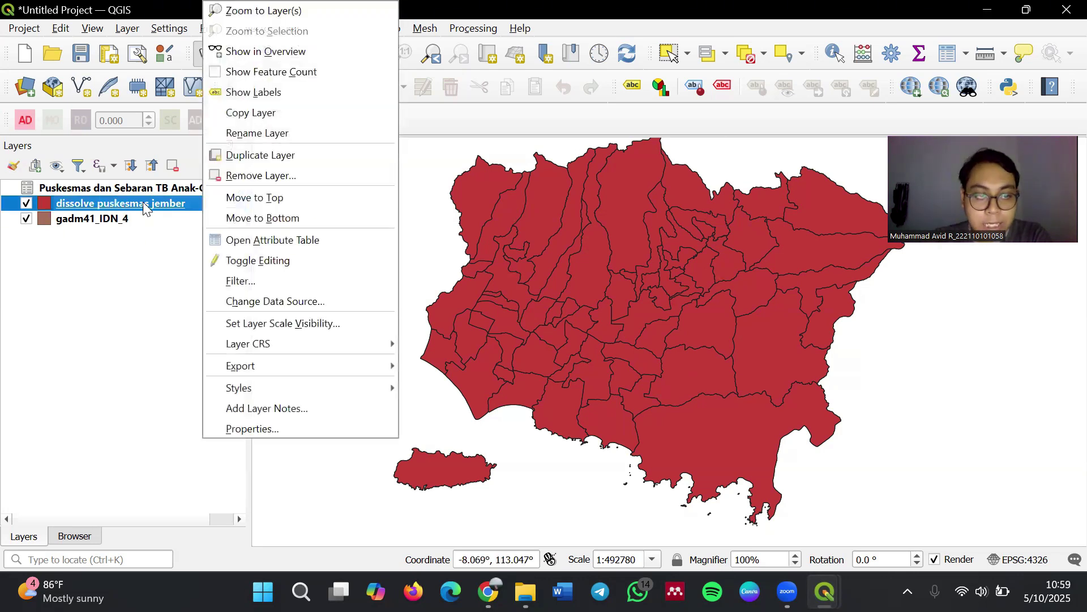
{"action": "left_click", "coordinate": [273, 428]}
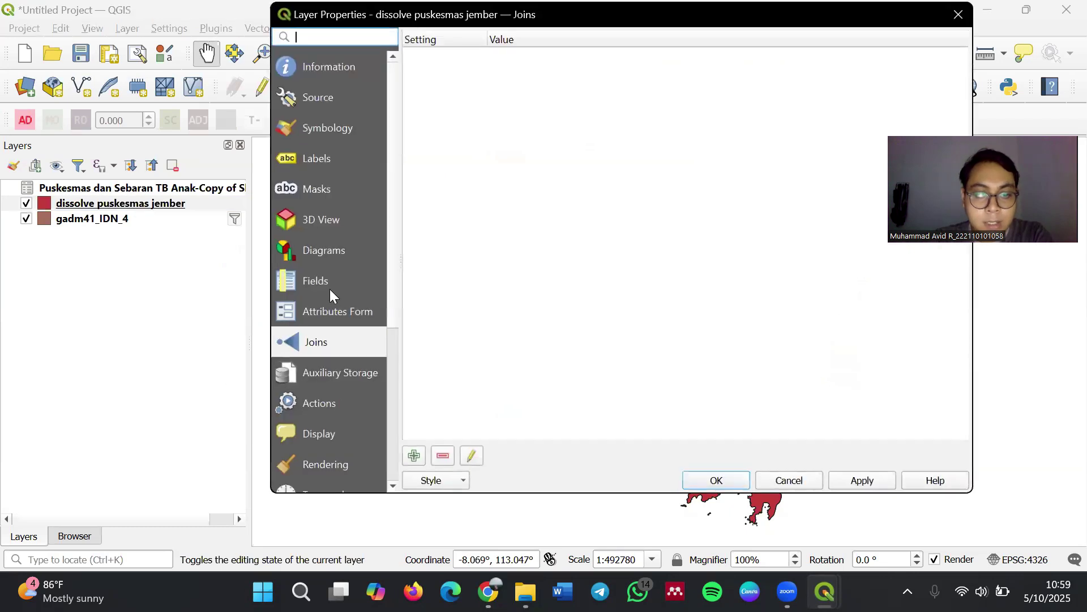
{"action": "left_click", "coordinate": [328, 155]}
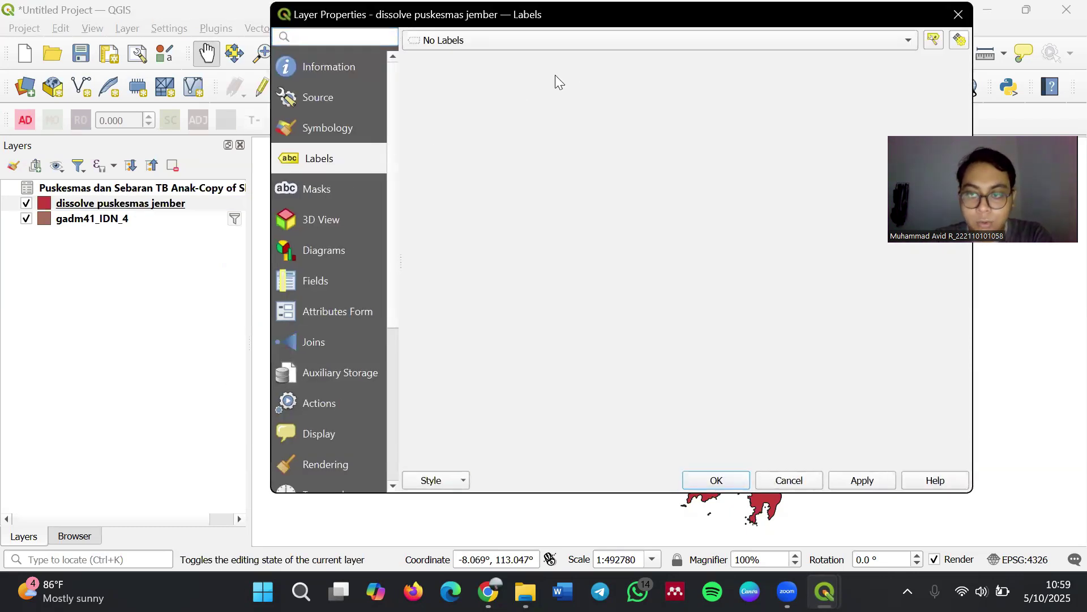
{"action": "left_click", "coordinate": [662, 35]}
{"action": "left_click", "coordinate": [652, 55]}
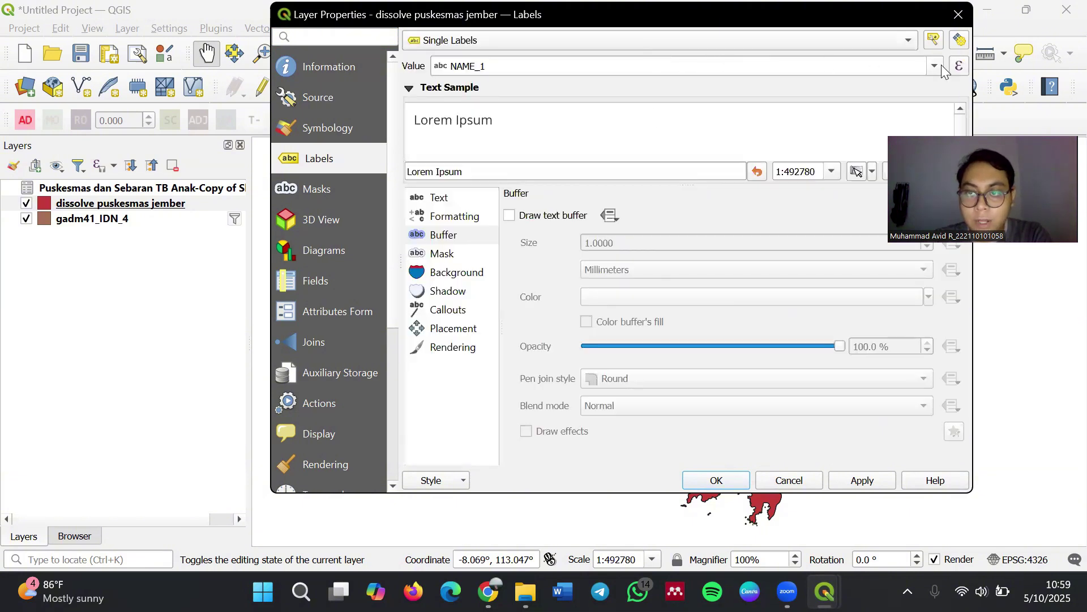
{"action": "left_click", "coordinate": [934, 64]}
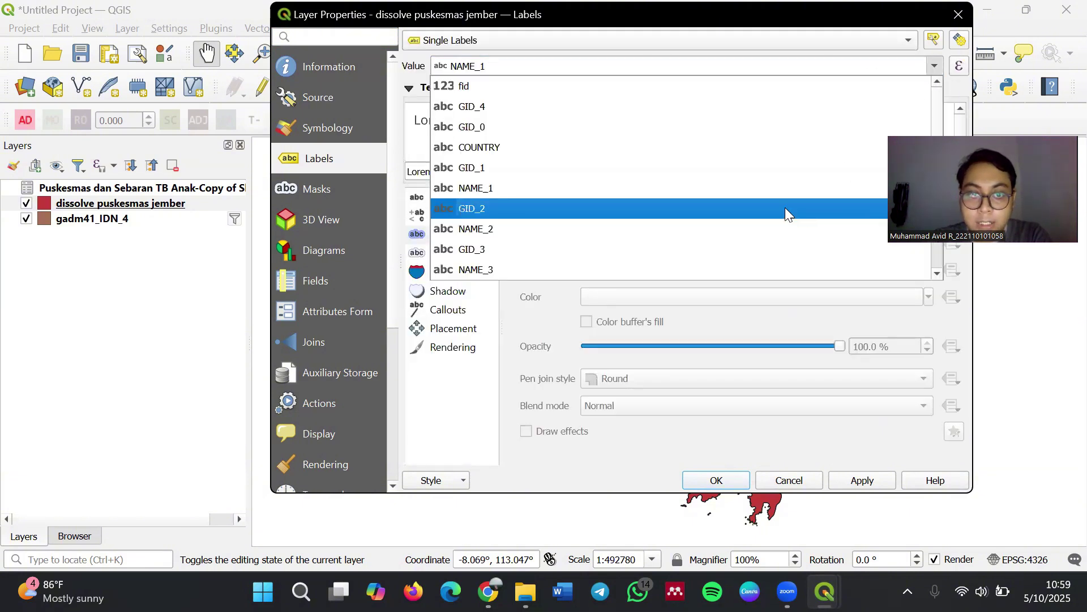
{"action": "scroll", "coordinate": [785, 210], "scroll_direction": "down", "scroll_amount": 3}
{"action": "left_click", "coordinate": [730, 250]}
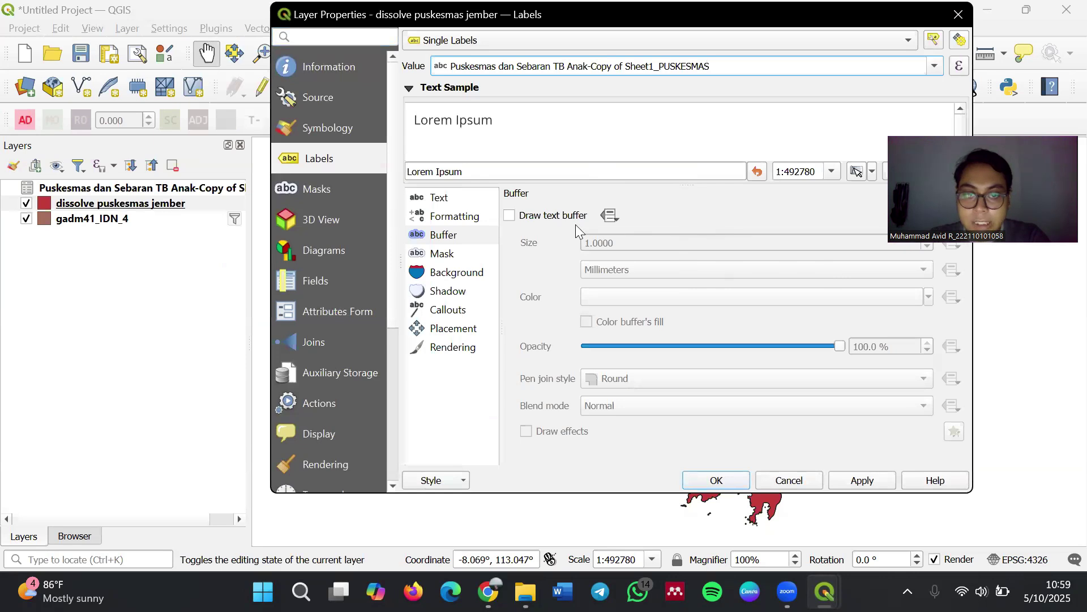
Set the label font of the dissolve puskesmas jember layer to Segoe UI Black
{"action": "left_click", "coordinate": [446, 200]}
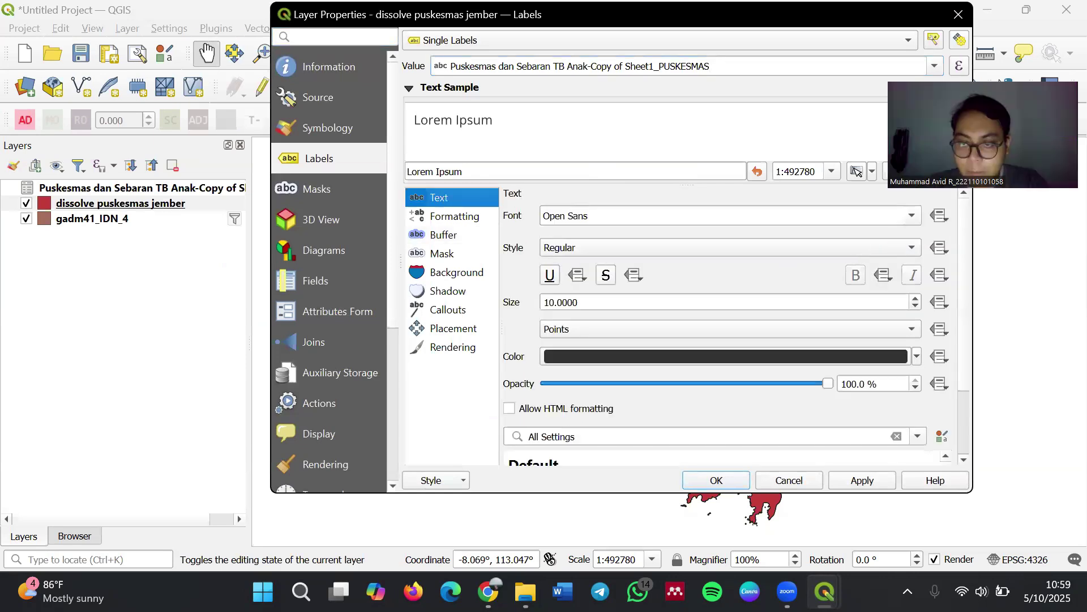
{"action": "left_click", "coordinate": [793, 216]}
{"action": "scroll", "coordinate": [690, 299], "scroll_direction": "down", "scroll_amount": 7}
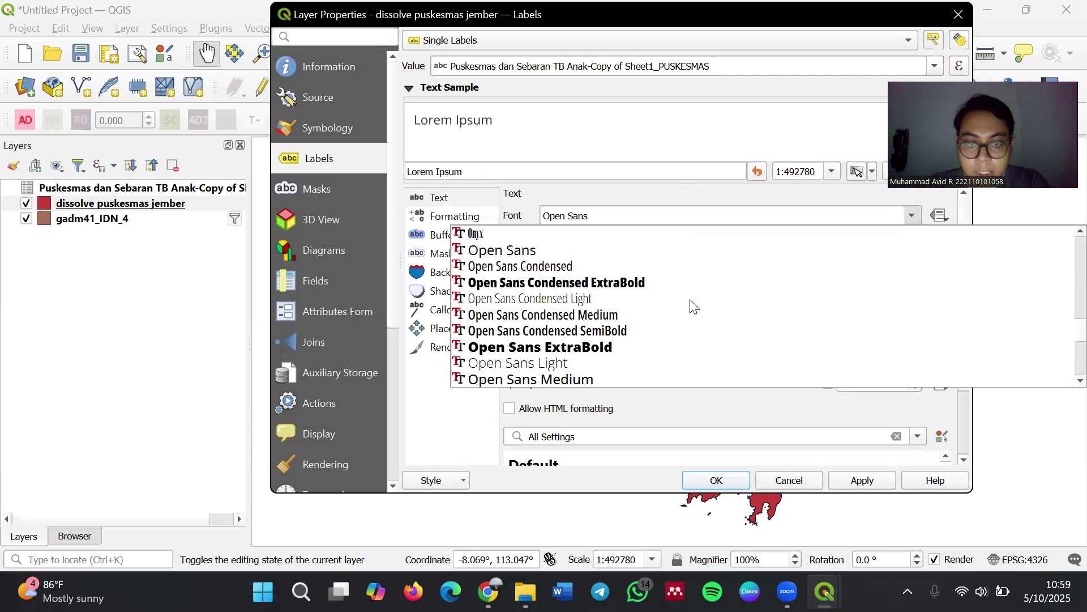
{"action": "scroll", "coordinate": [693, 306], "scroll_direction": "down", "scroll_amount": 6}
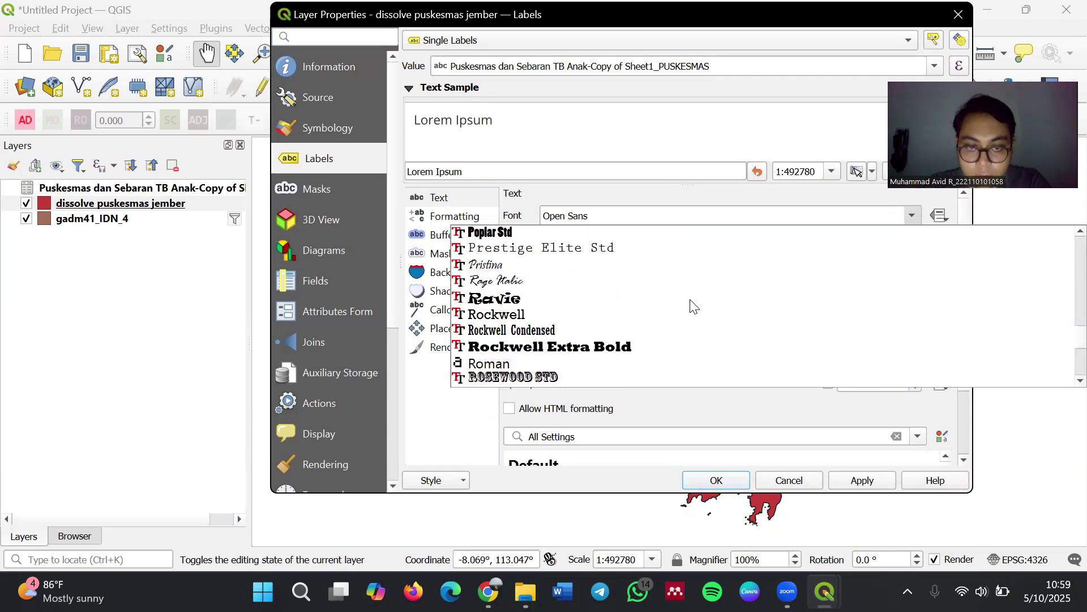
{"action": "scroll", "coordinate": [694, 306], "scroll_direction": "down", "scroll_amount": 5}
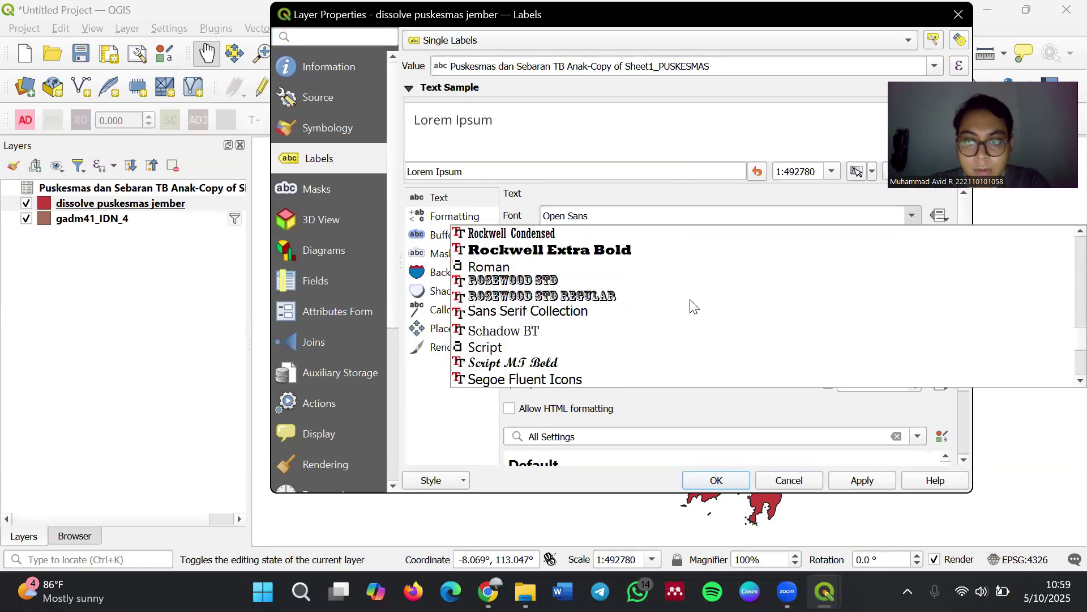
{"action": "scroll", "coordinate": [692, 304], "scroll_direction": "down", "scroll_amount": 2}
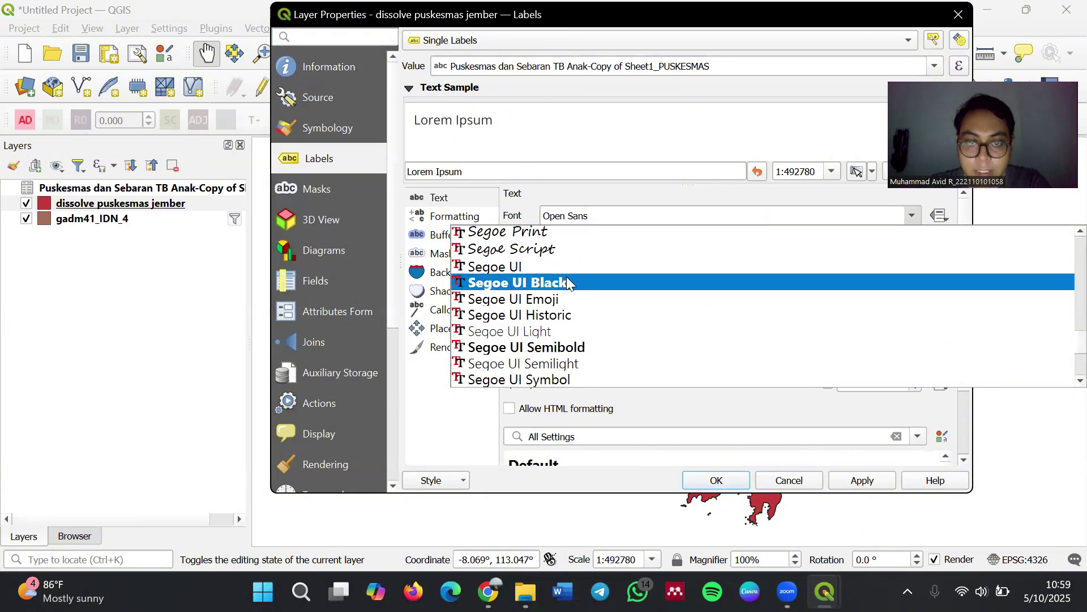
{"action": "left_click", "coordinate": [562, 275]}
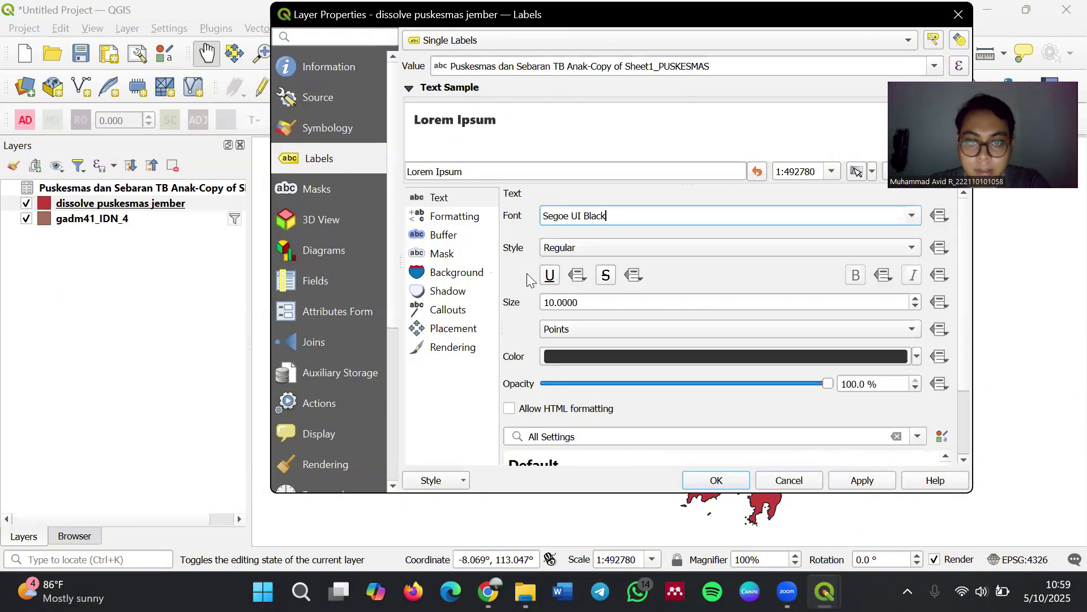
Enable the text buffer for the health centre labels and apply the label settings to the map
{"action": "left_click", "coordinate": [457, 254]}
{"action": "left_click", "coordinate": [458, 232]}
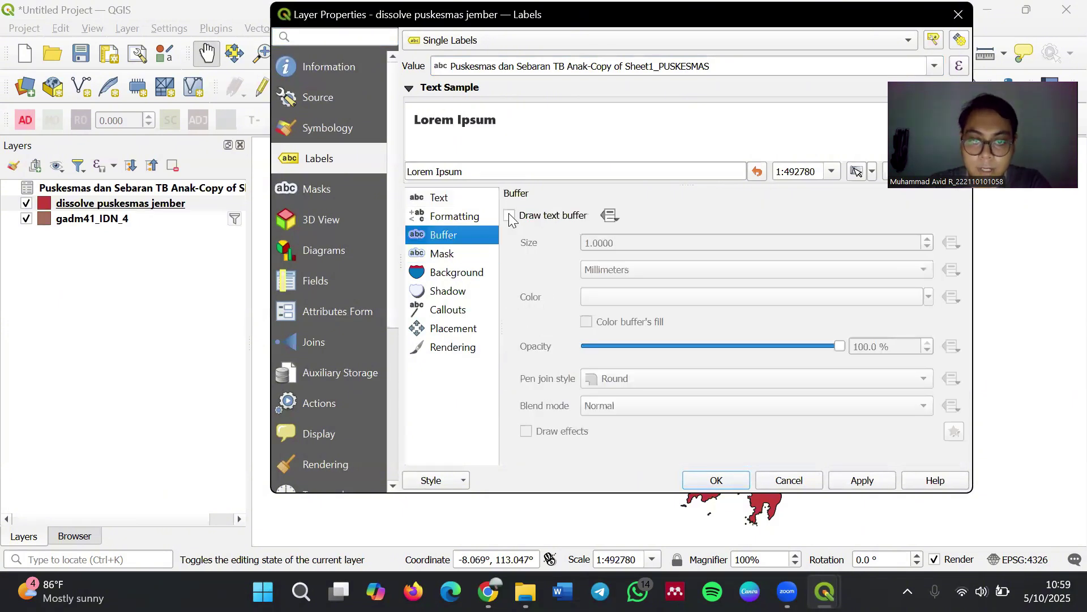
{"action": "left_click", "coordinate": [510, 216]}
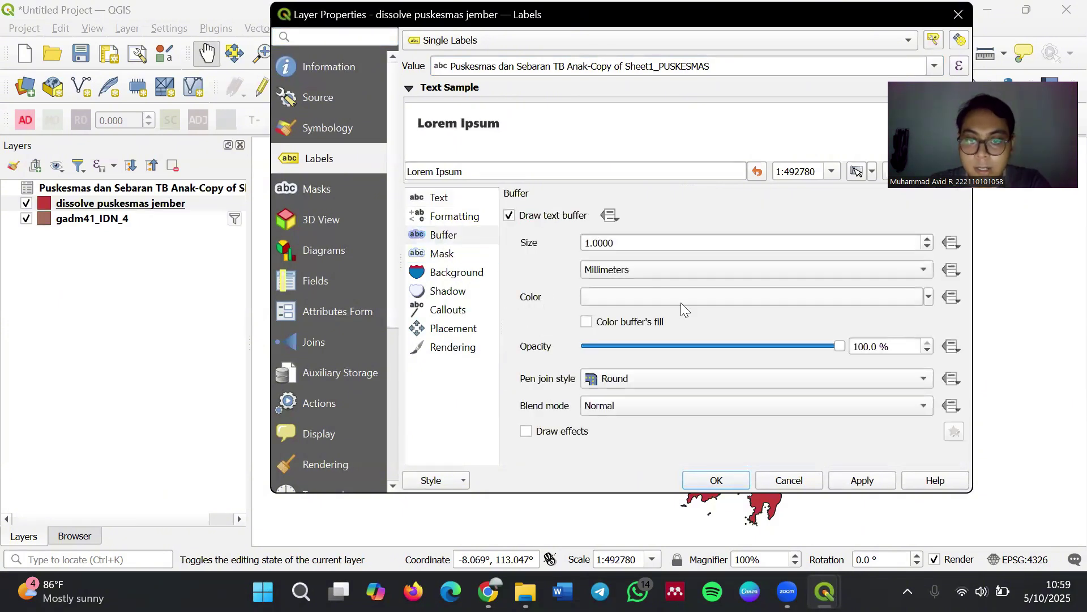
{"action": "left_click", "coordinate": [861, 483]}
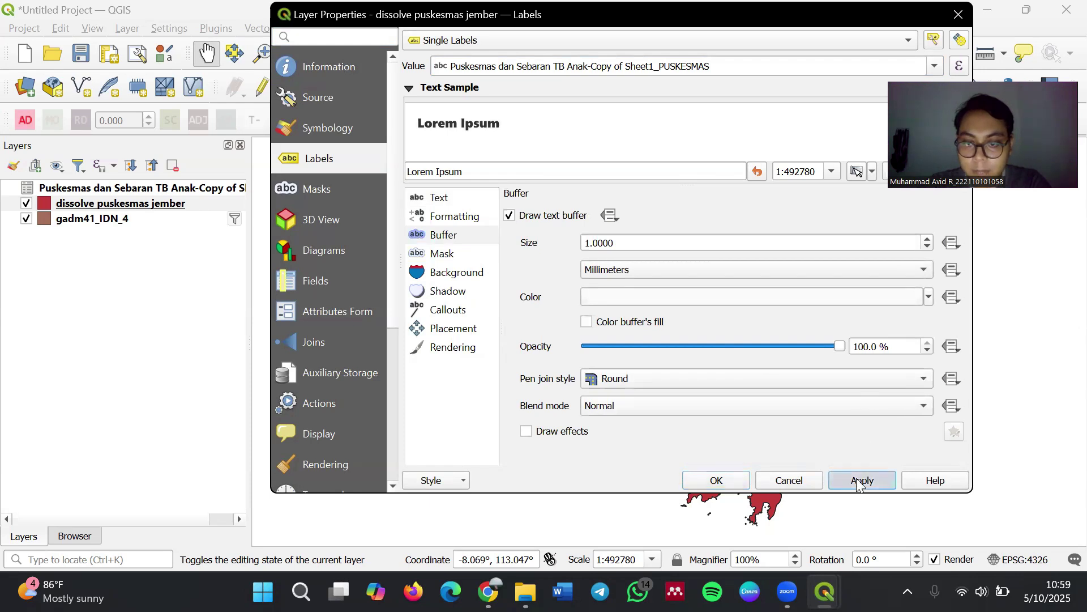
{"action": "left_click", "coordinate": [728, 481]}
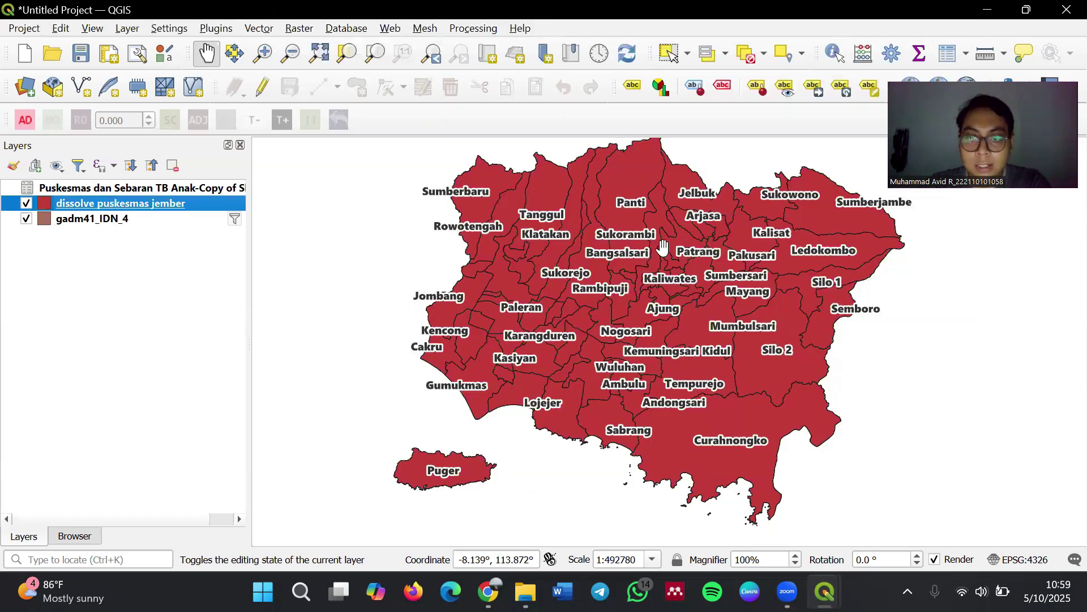
{"action": "left_click_drag", "start_coordinate": [663, 247], "coordinate": [578, 249]}
{"action": "scroll", "coordinate": [578, 250], "scroll_direction": "up", "scroll_amount": 1}
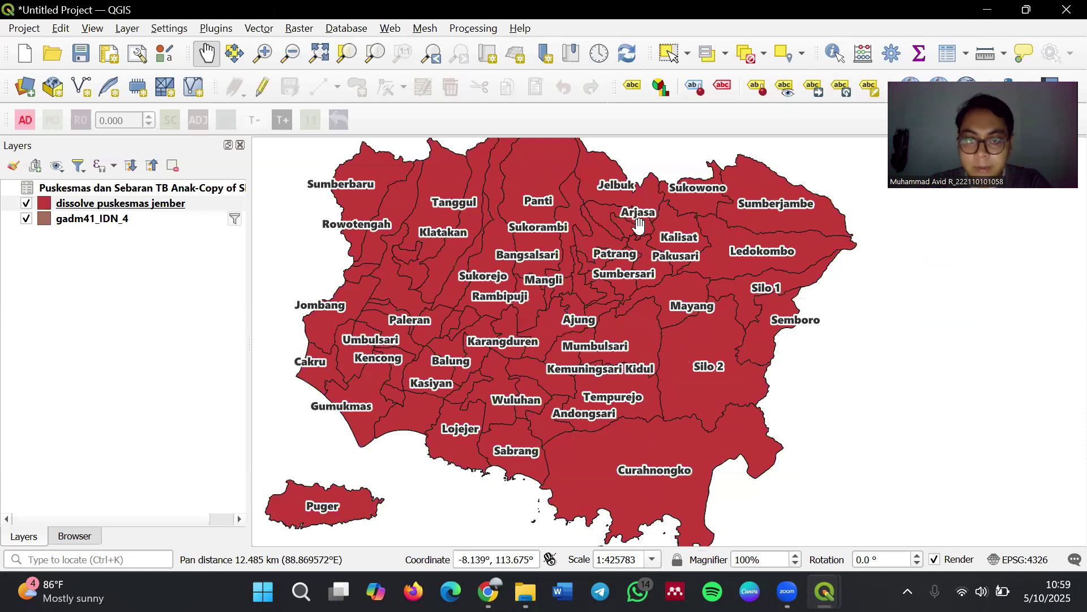
{"action": "left_click_drag", "start_coordinate": [382, 222], "coordinate": [428, 184]}
{"action": "left_click_drag", "start_coordinate": [564, 344], "coordinate": [548, 363]}
{"action": "left_click_drag", "start_coordinate": [604, 311], "coordinate": [645, 332]}
Give the dissolve puskesmas jember layer Graduated symbology based on the joined Sebaran TB Anak column, and classify it in five Equal Count (Quantile) classes
{"action": "left_click", "coordinate": [190, 207]}
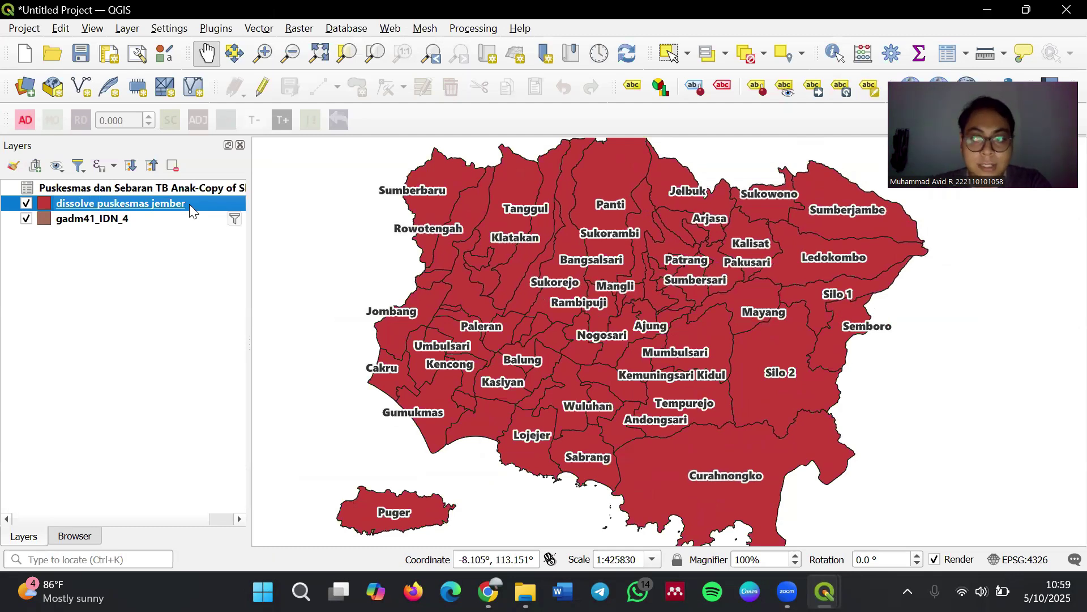
{"action": "right_click", "coordinate": [190, 204]}
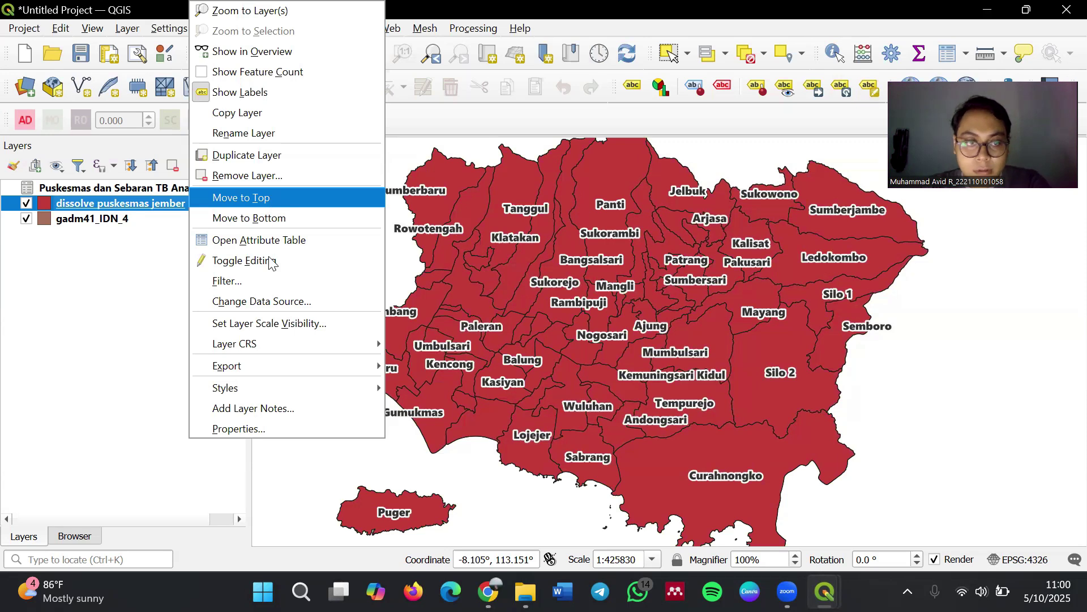
{"action": "left_click", "coordinate": [303, 428]}
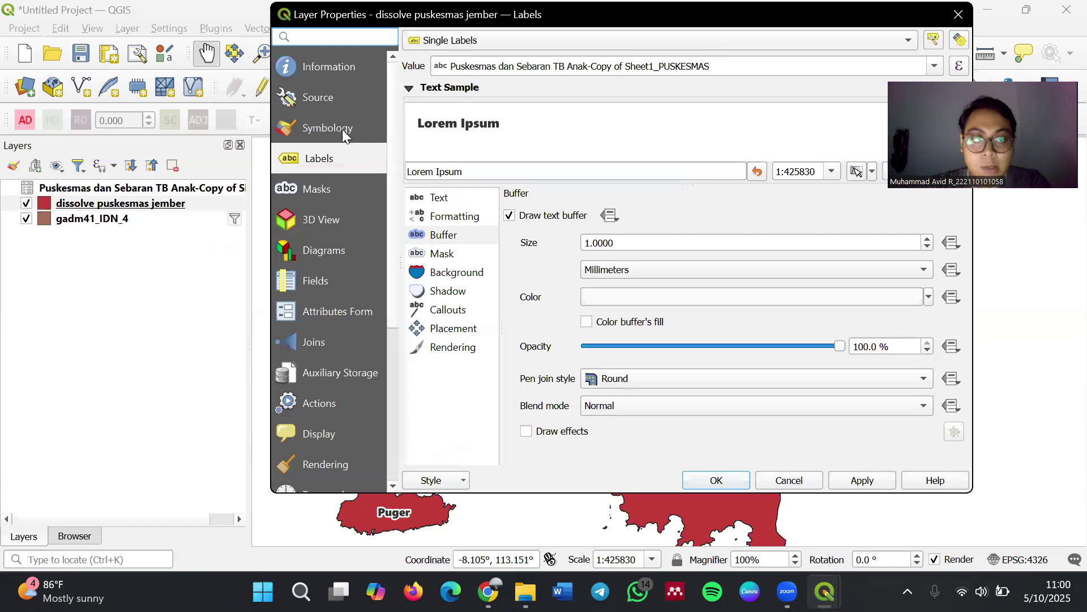
{"action": "left_click", "coordinate": [343, 131]}
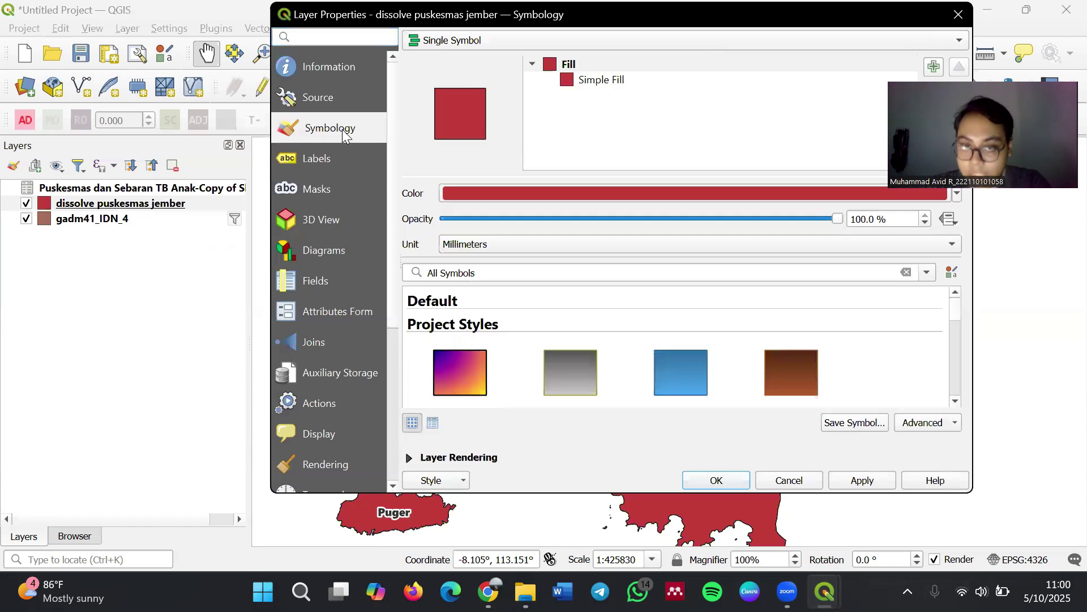
{"action": "left_click", "coordinate": [466, 41]}
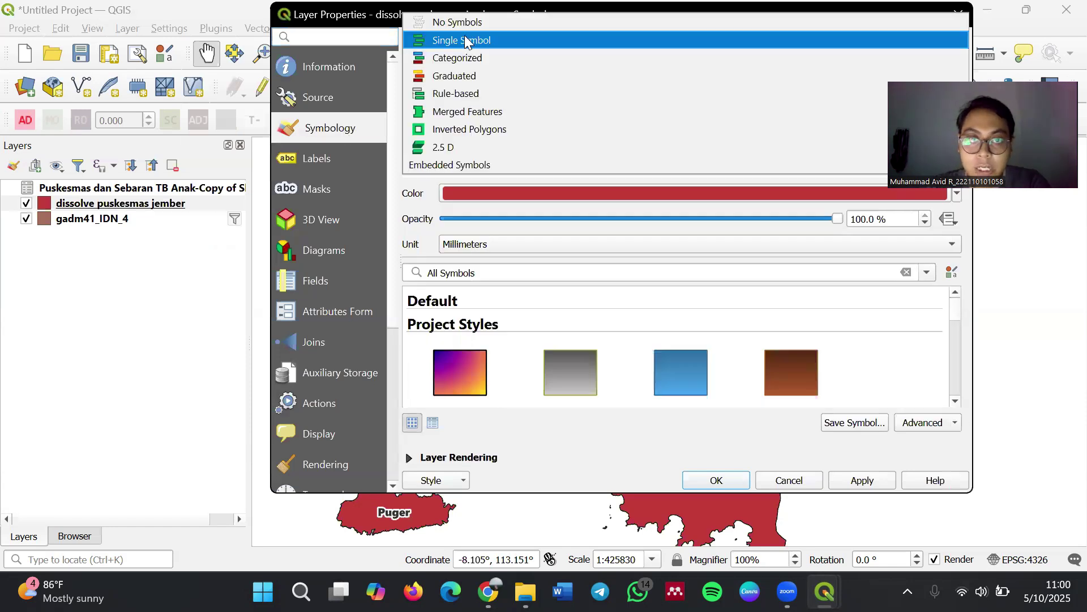
{"action": "left_click", "coordinate": [474, 76]}
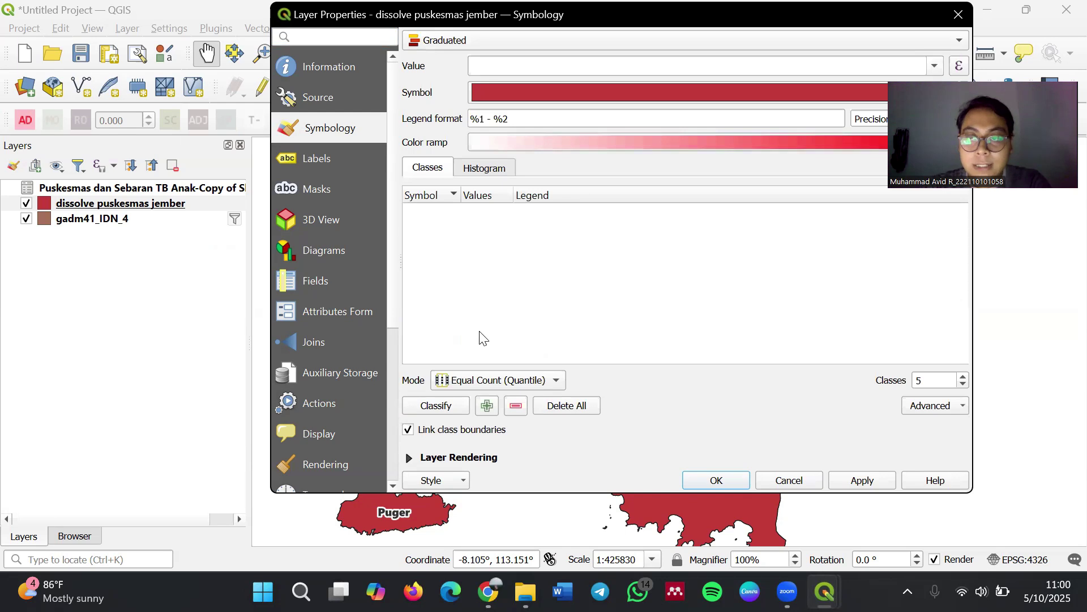
{"action": "left_click", "coordinate": [451, 407]}
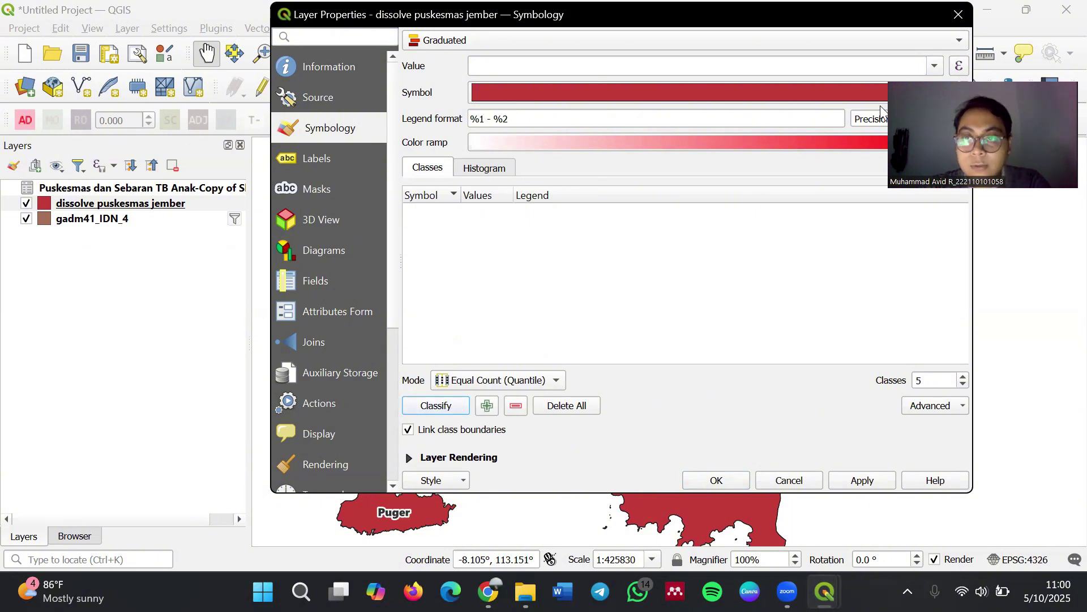
{"action": "left_click", "coordinate": [872, 65]}
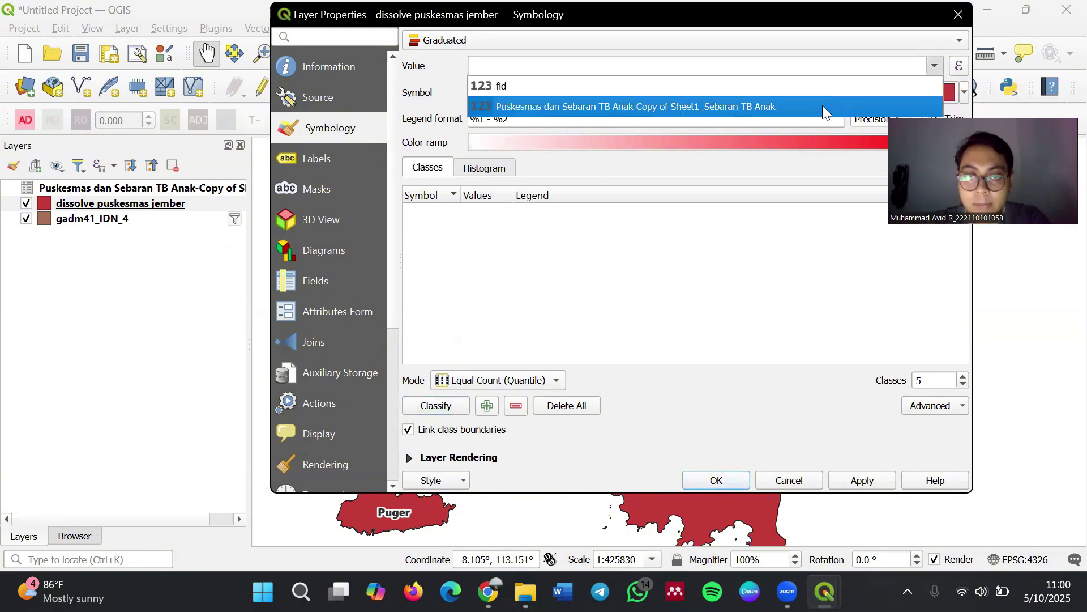
{"action": "left_click", "coordinate": [822, 106]}
{"action": "left_click", "coordinate": [446, 405]}
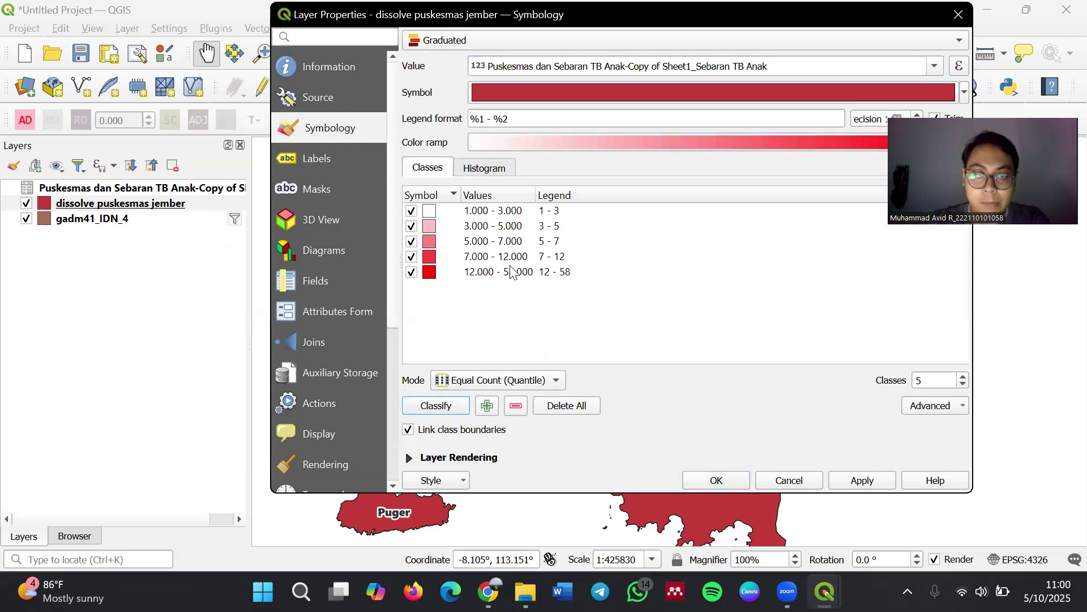
Name the legend entries of the five classes, from lowest to highest, Sangat Rendah, Rendah, Sedang, Tinggi and Sangat Tinggi
{"action": "double_click", "coordinate": [561, 211]}
{"action": "type", "text": "Sangat Rendah"}
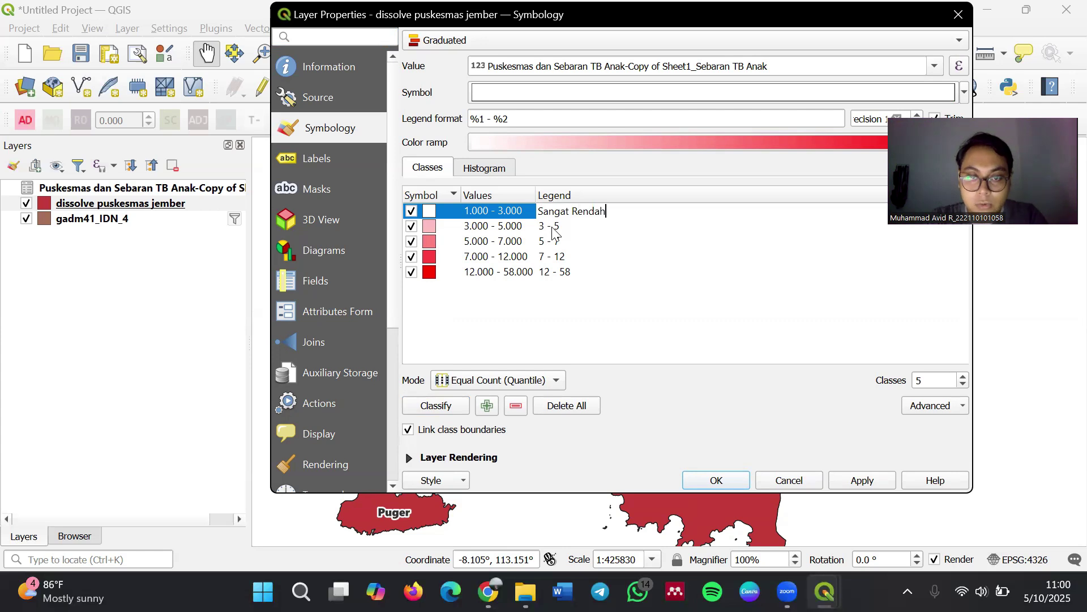
{"action": "double_click", "coordinate": [554, 227]}
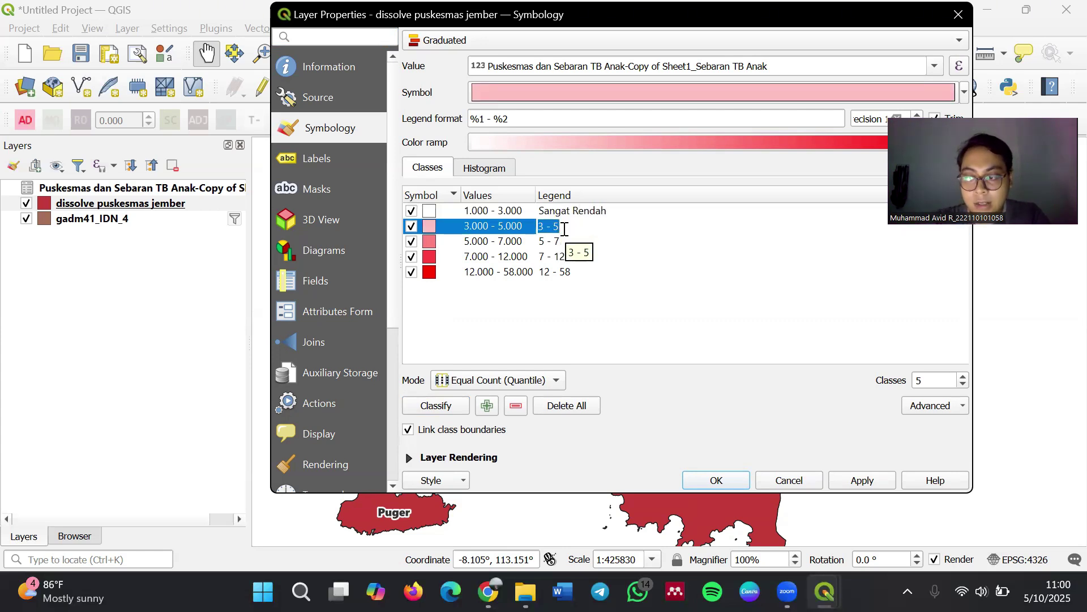
{"action": "type", "text": "Rendah"}
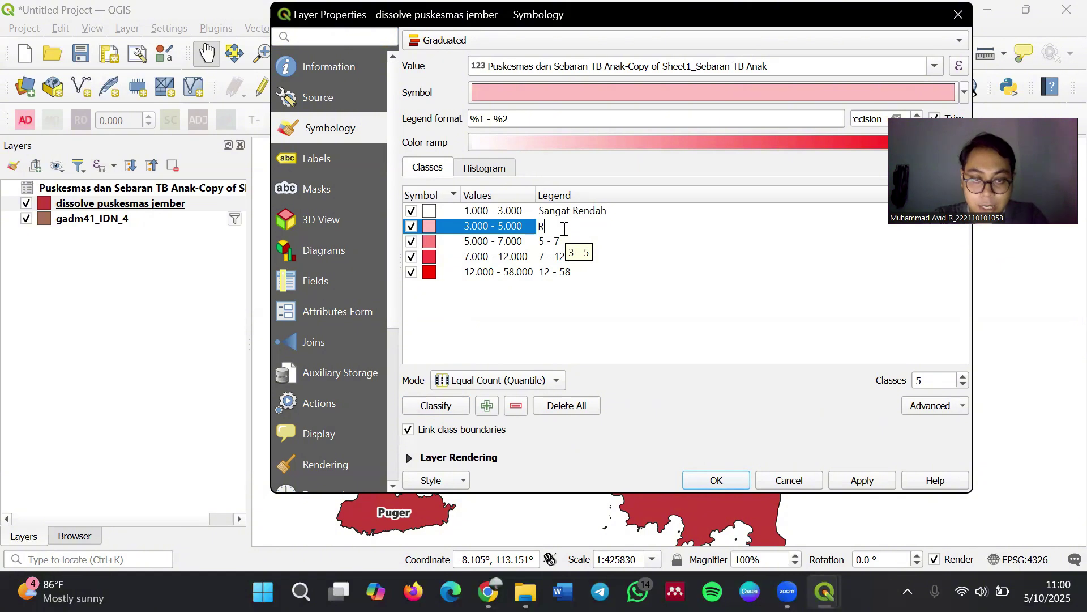
{"action": "double_click", "coordinate": [559, 242]}
{"action": "type", "text": "Sedang"}
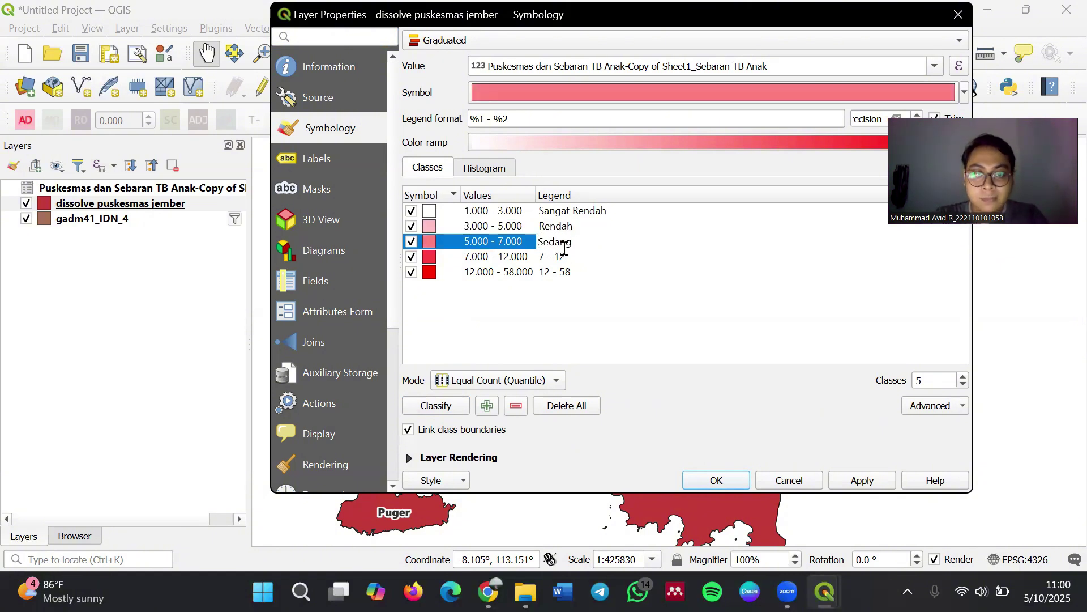
{"action": "double_click", "coordinate": [566, 257]}
{"action": "type", "text": "Tinggi"}
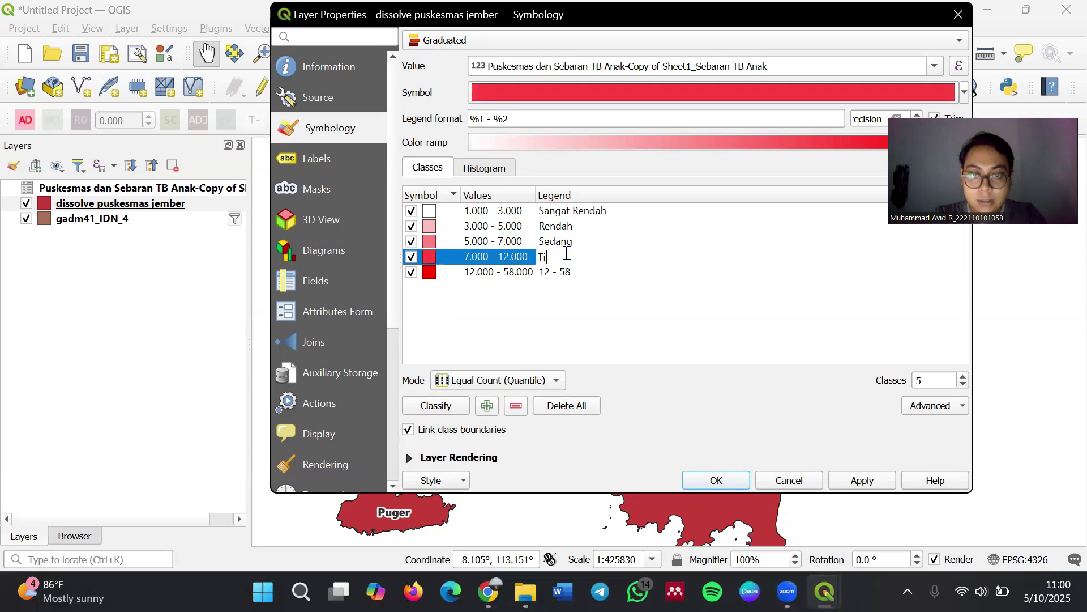
{"action": "double_click", "coordinate": [566, 270]}
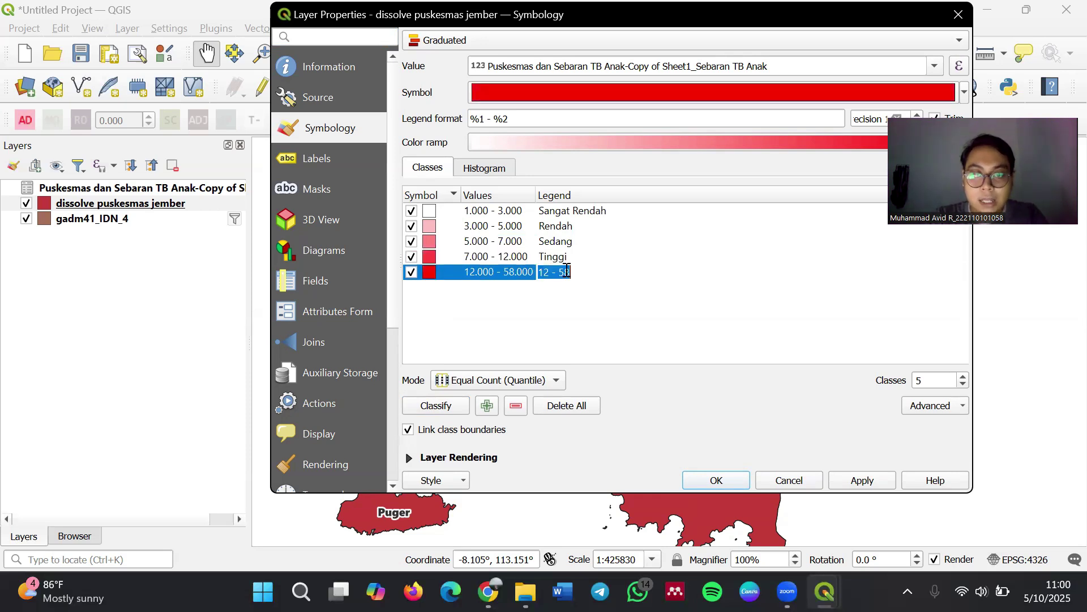
{"action": "type", "text": "Sangat Tinggi"}
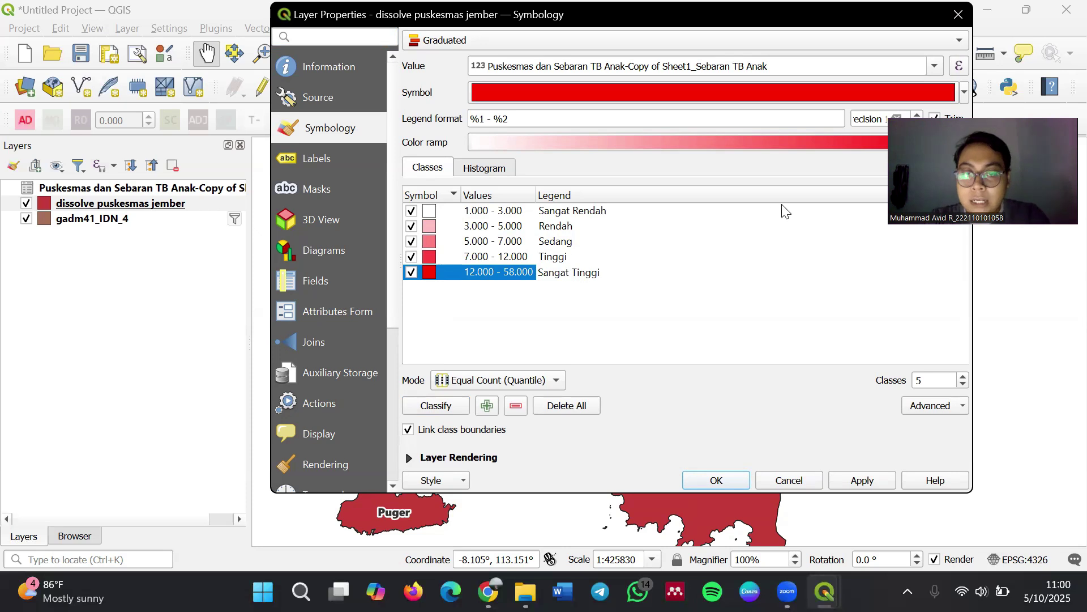
{"action": "left_click", "coordinate": [719, 332]}
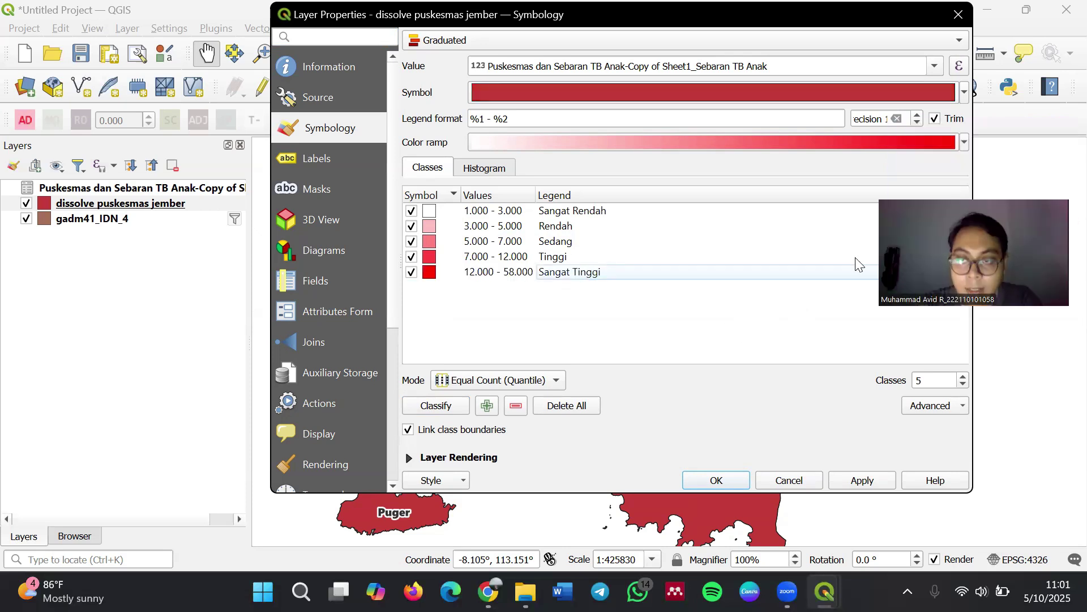
Open the graduated colour ramp for editing and add a gradient stop at about 50% of its length
{"action": "left_click", "coordinate": [966, 145]}
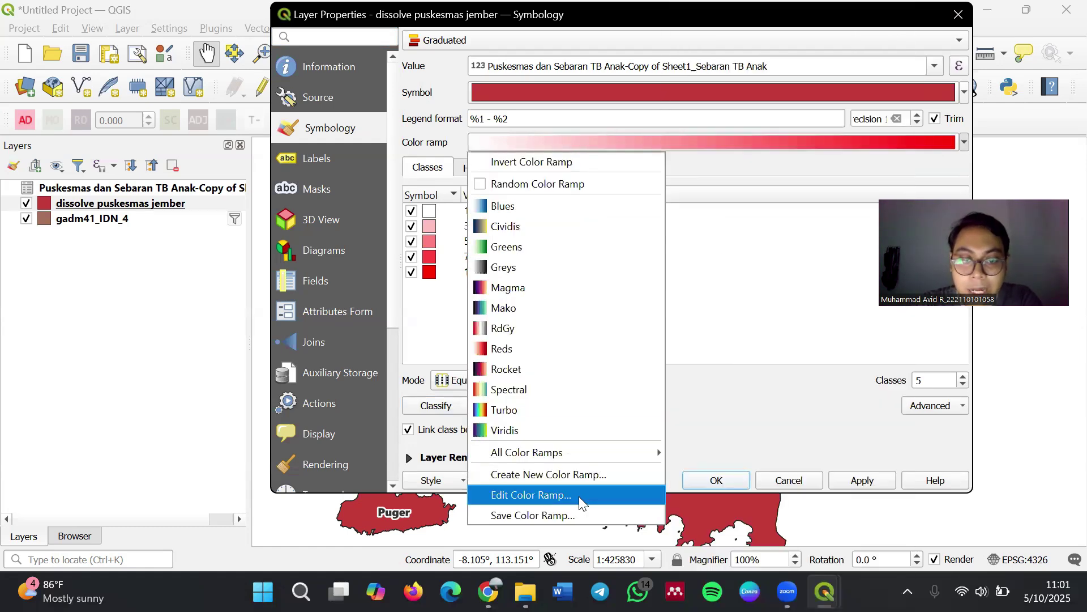
{"action": "left_click", "coordinate": [579, 497]}
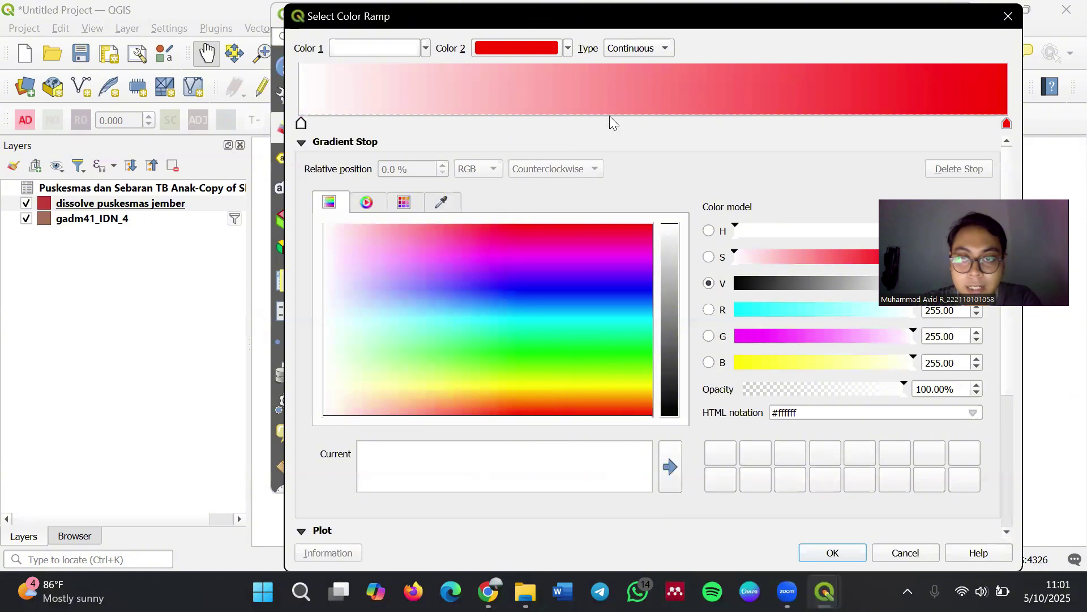
{"action": "double_click", "coordinate": [654, 111]}
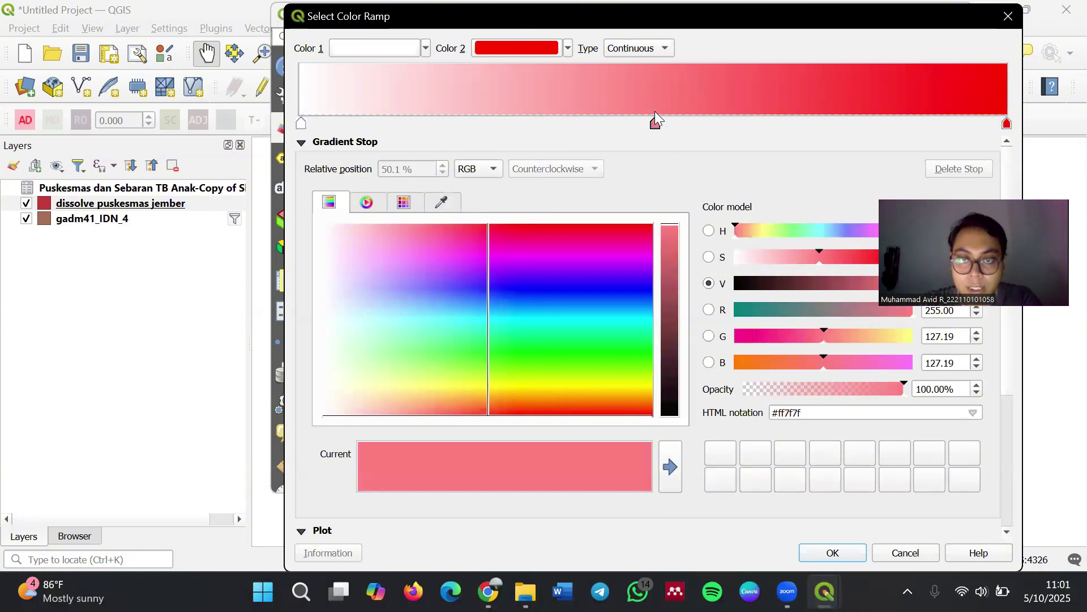
Recolour the gradient ramp's stops: light yellow #fcffa3 at the start, light orange #ffc662 in the middle and red #ff2207 at the end
{"action": "left_click", "coordinate": [301, 123]}
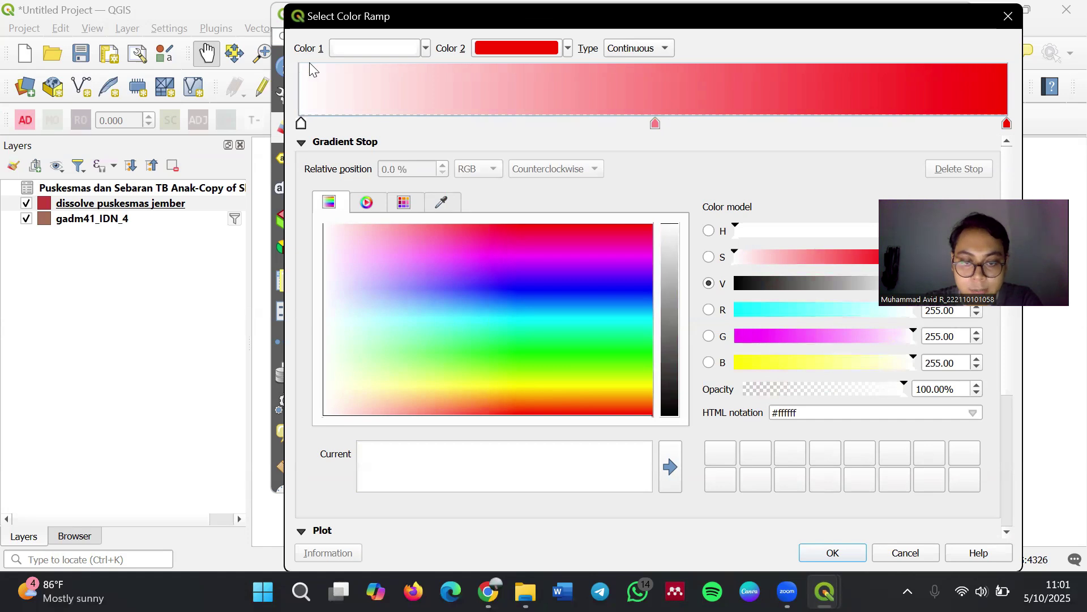
{"action": "left_click_drag", "start_coordinate": [410, 386], "coordinate": [441, 384]}
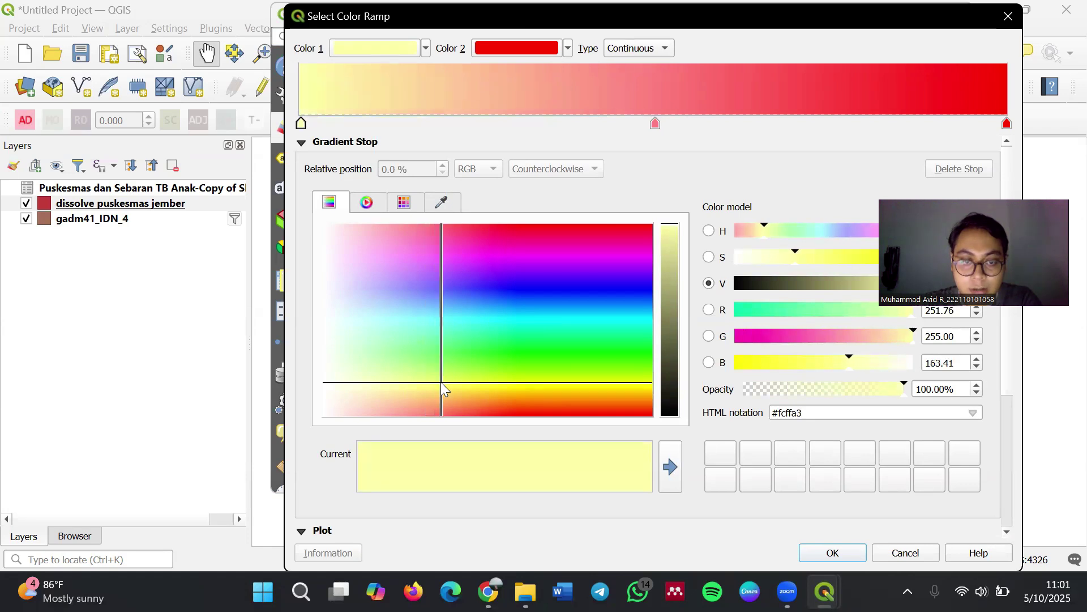
{"action": "left_click", "coordinate": [655, 122]}
{"action": "left_click_drag", "start_coordinate": [511, 414], "coordinate": [528, 395]}
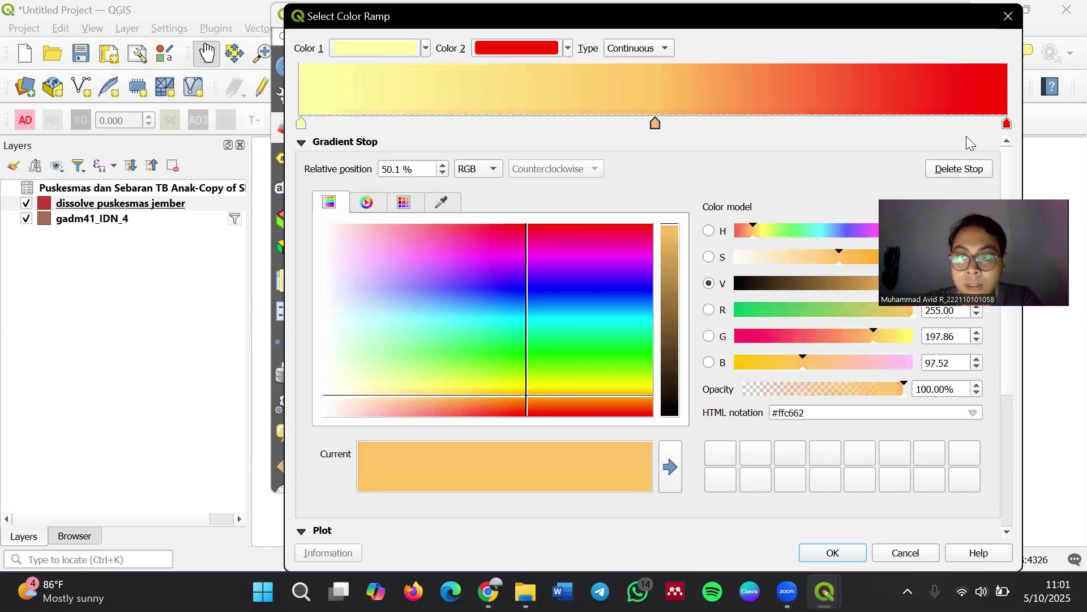
{"action": "left_click", "coordinate": [1007, 123]}
{"action": "left_click_drag", "start_coordinate": [652, 415], "coordinate": [643, 414]}
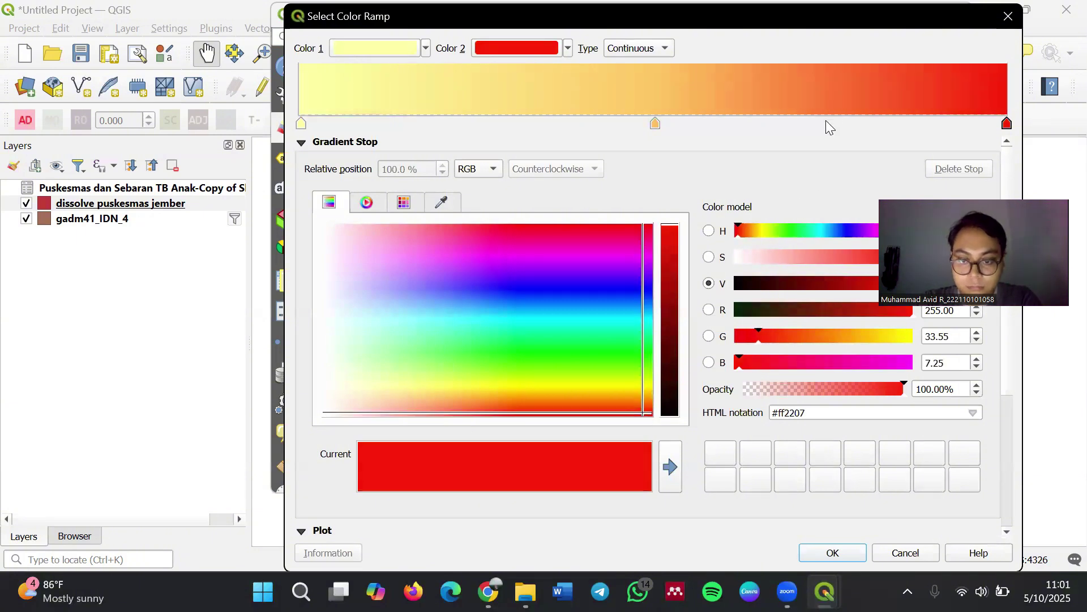
Accept the edited colour ramp, apply the graduated symbology to the dissolve puskesmas jember layer and close its properties
{"action": "left_click_drag", "start_coordinate": [824, 10], "coordinate": [764, 12]}
{"action": "left_click", "coordinate": [788, 476]}
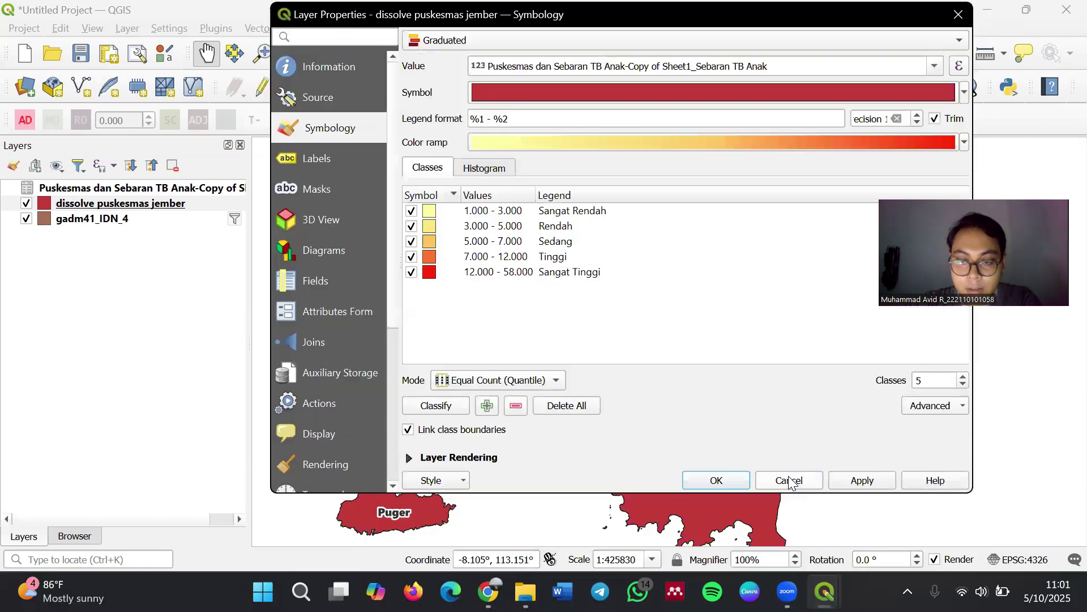
{"action": "left_click", "coordinate": [850, 487]}
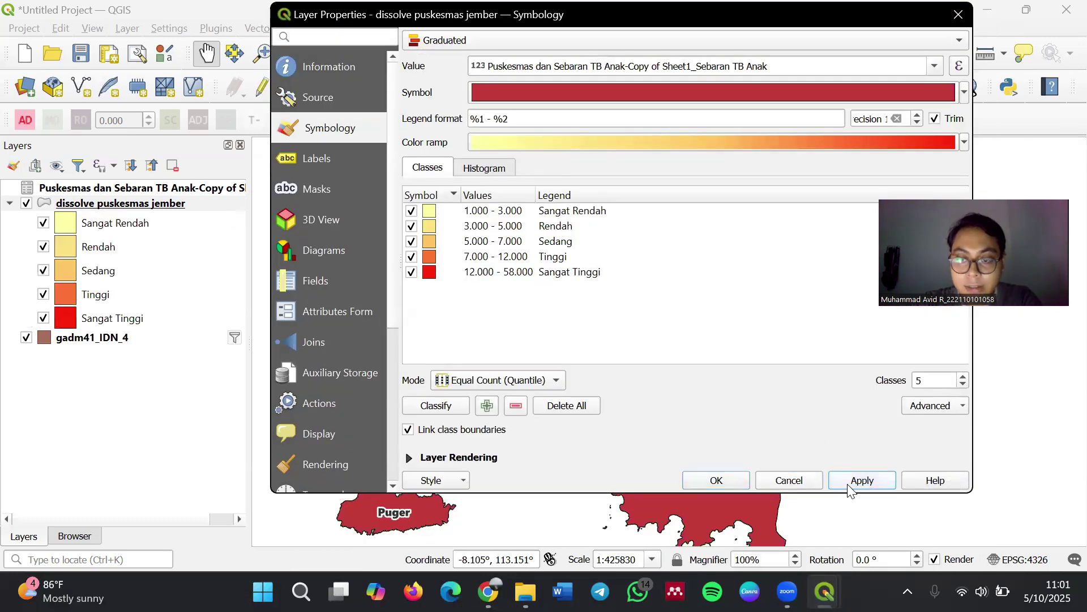
{"action": "left_click", "coordinate": [708, 482]}
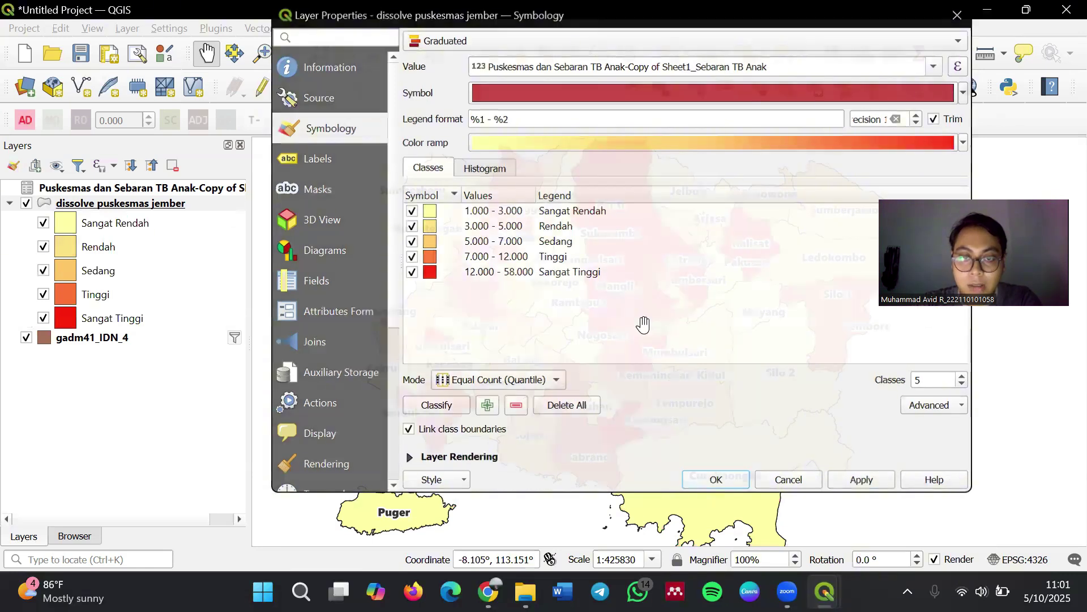
Start creating a new print layout for the classified Jember map
{"action": "scroll", "coordinate": [563, 404], "scroll_direction": "down", "scroll_amount": 1}
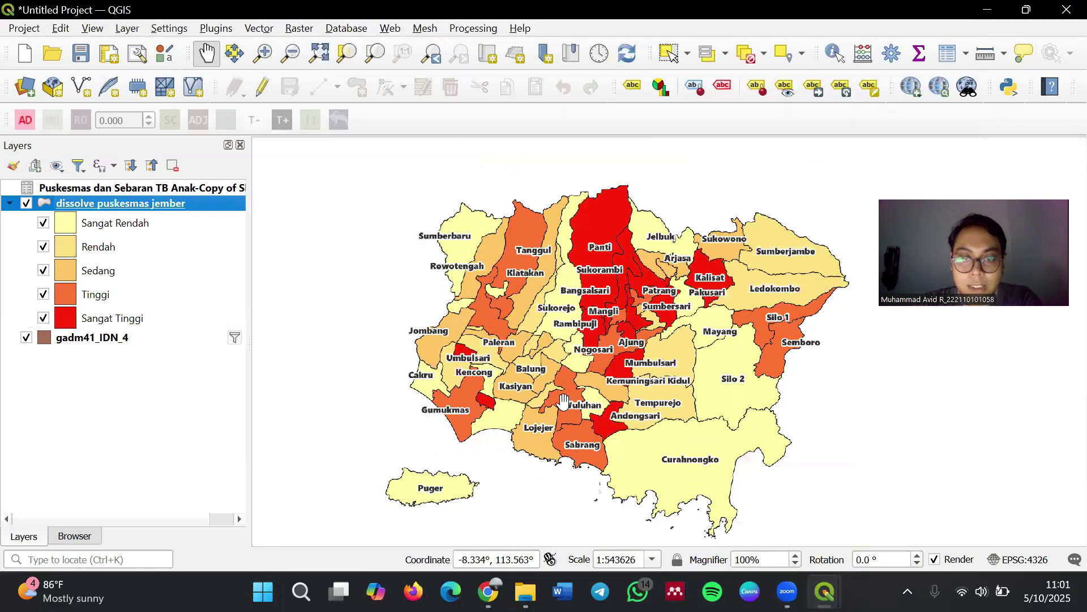
{"action": "left_click_drag", "start_coordinate": [594, 366], "coordinate": [619, 328]}
{"action": "scroll", "coordinate": [735, 354], "scroll_direction": "down", "scroll_amount": 1}
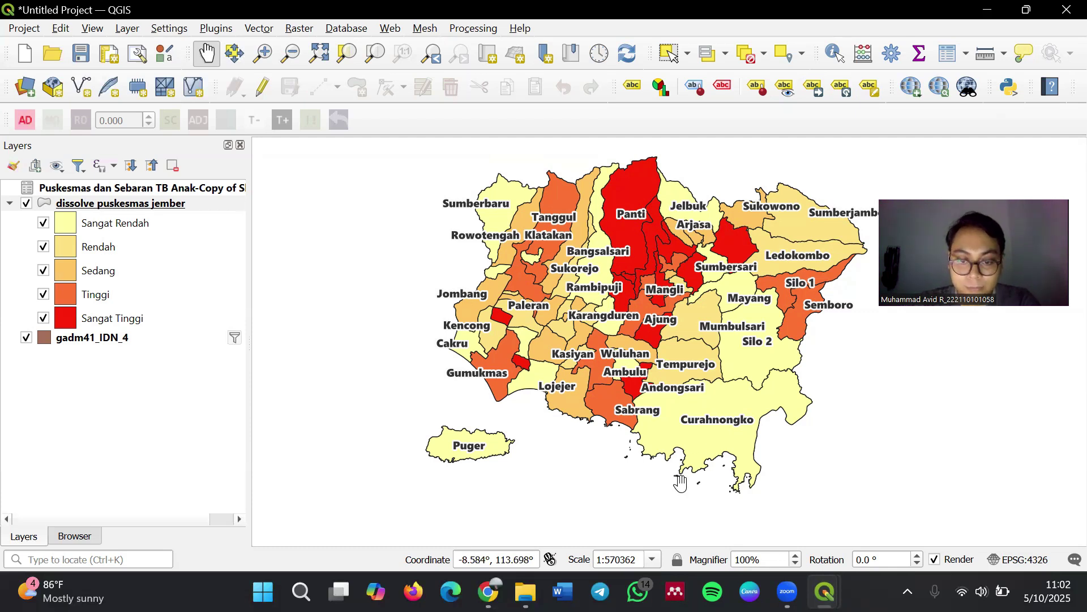
{"action": "key", "text": "ctrl+p"}
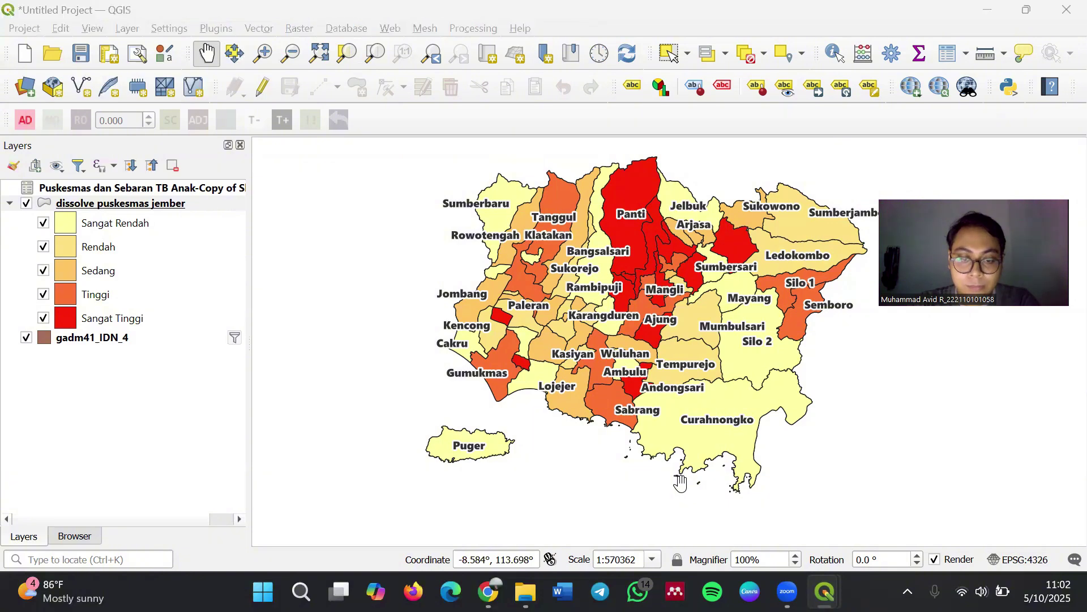